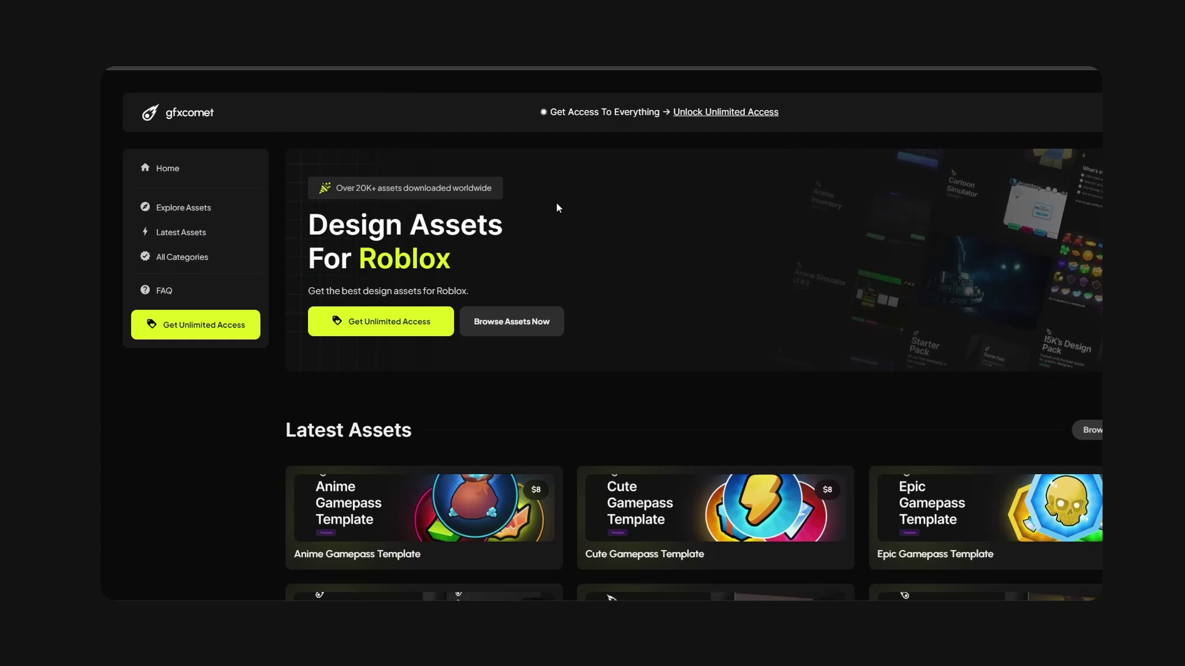
Browse the gfxcomet site and view the purchase page of its Unlimited Access offer
{"action": "scroll", "coordinate": [574, 213], "scroll_direction": "down", "scroll_amount": 6}
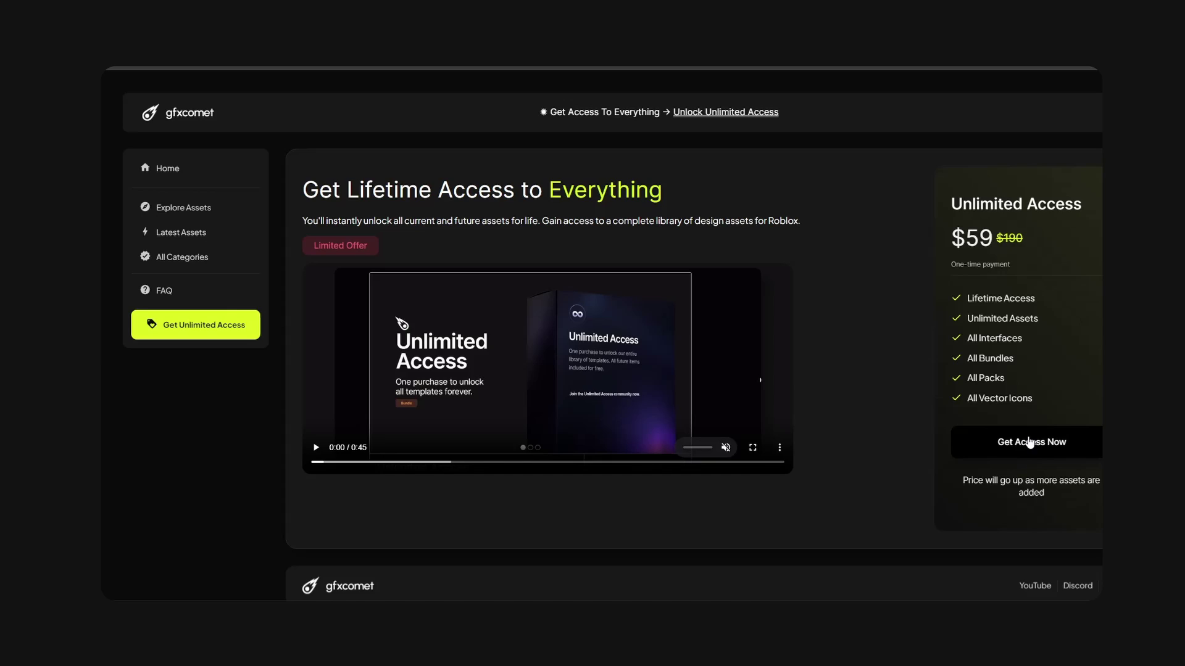
{"action": "left_click", "coordinate": [1031, 441]}
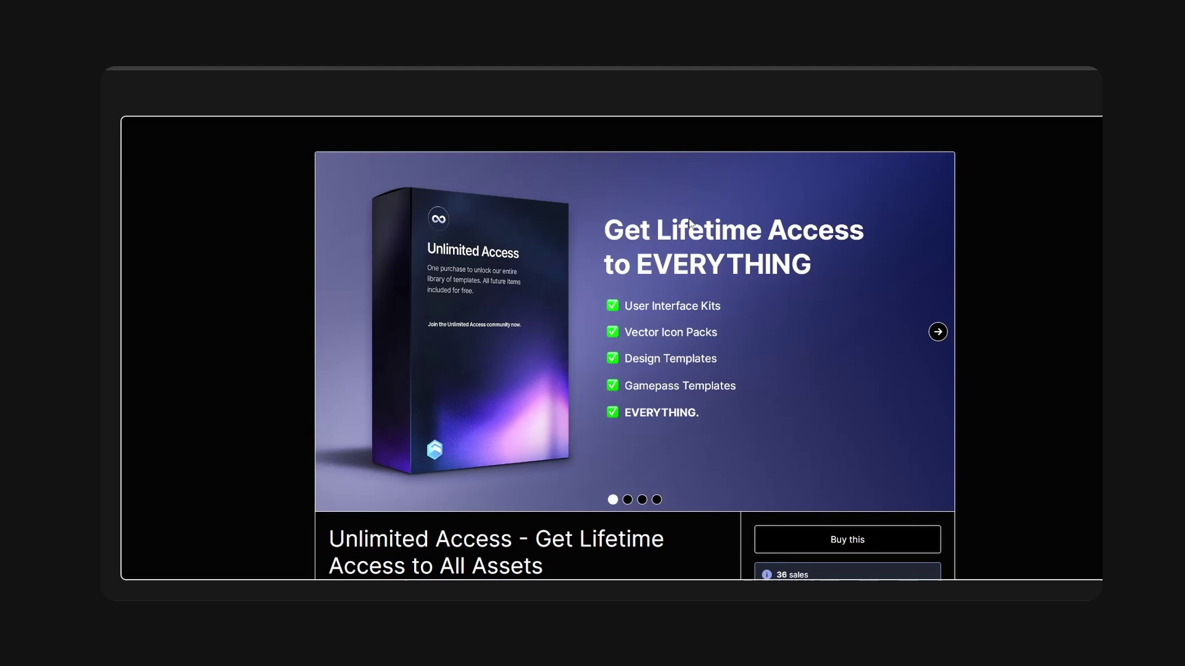
{"action": "scroll", "coordinate": [764, 271], "scroll_direction": "down", "scroll_amount": 15}
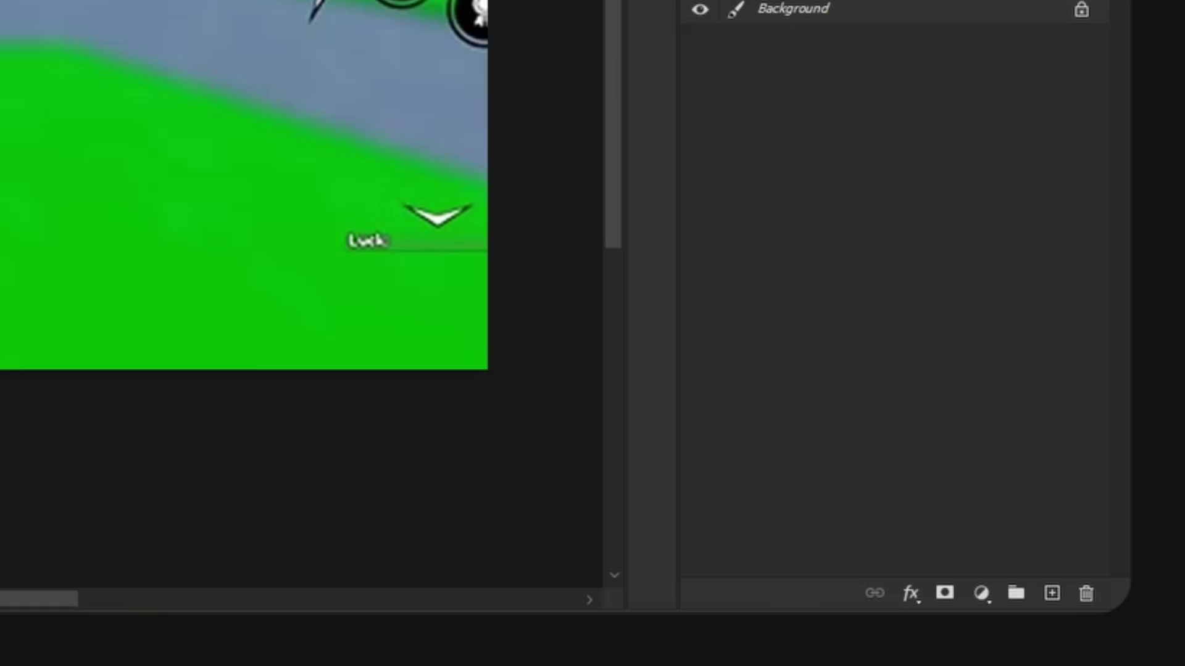
In Photoshop, draw a rectangle about 628 × 247 px with 10 px corner radius over the reference codes panel, on a new layer
{"action": "left_click", "coordinate": [1061, 604]}
{"action": "left_click", "coordinate": [1061, 605]}
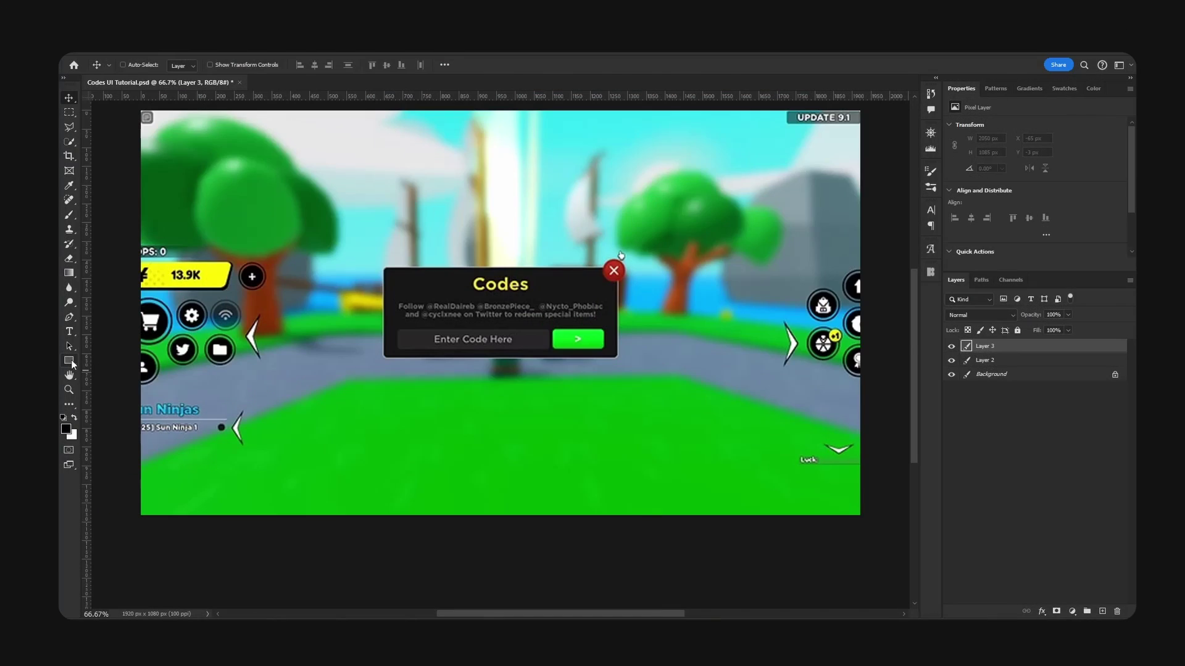
{"action": "right_click", "coordinate": [71, 364]}
{"action": "left_click", "coordinate": [111, 363]}
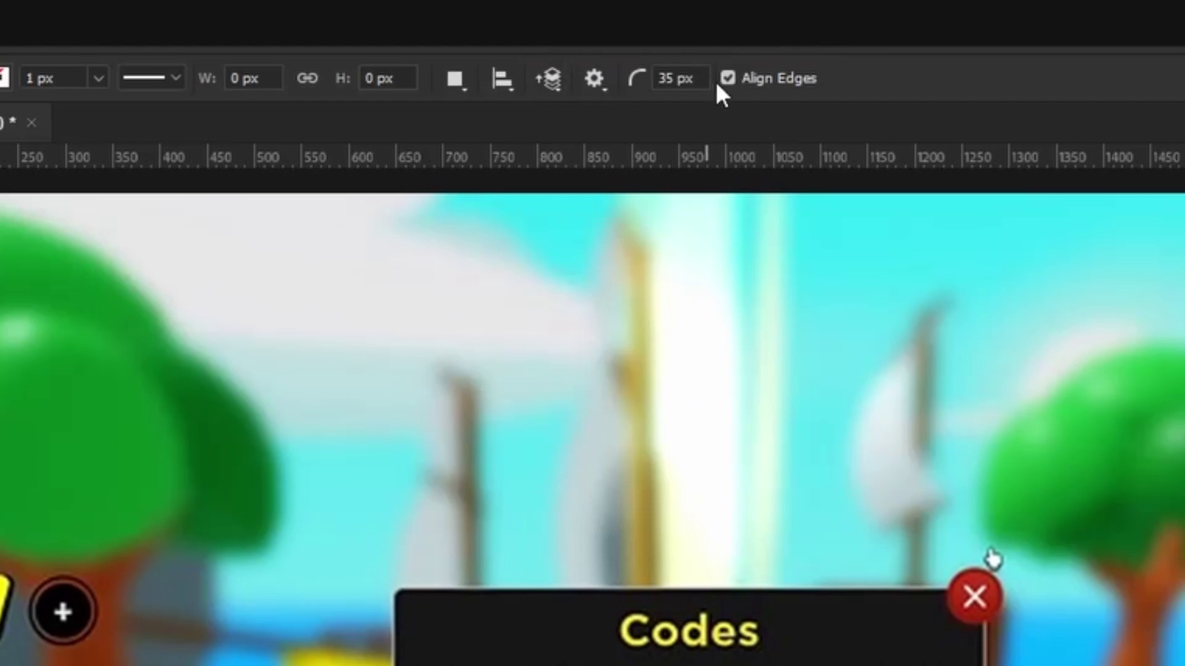
{"action": "left_click", "coordinate": [696, 77]}
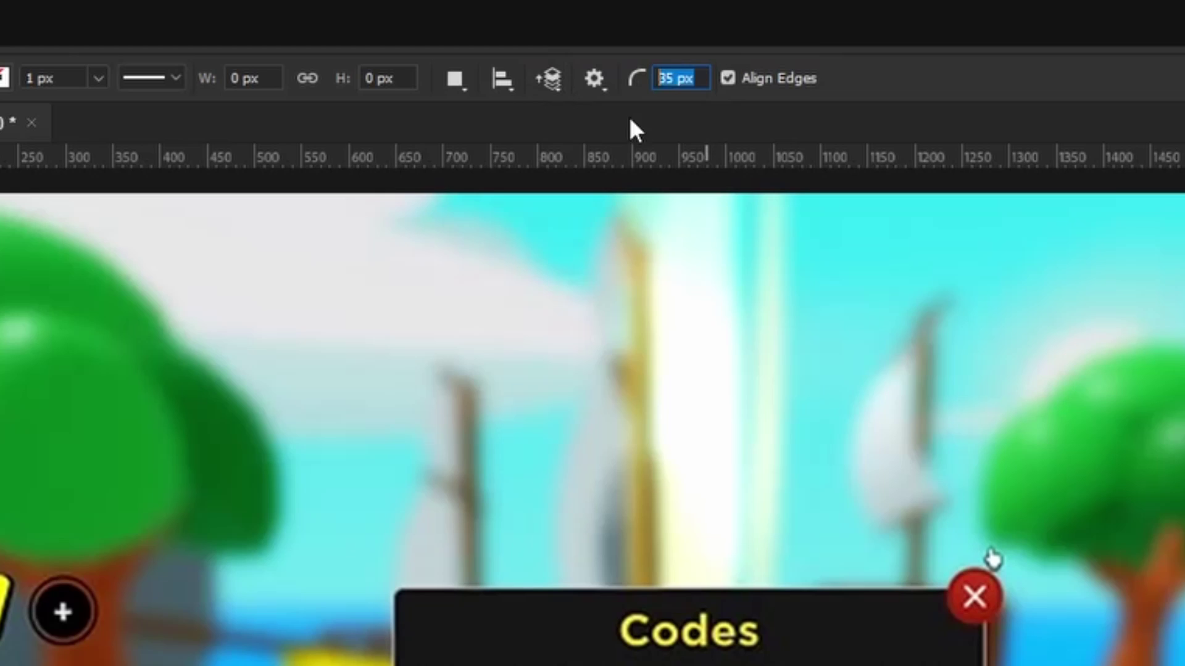
{"action": "type", "text": "10"}
{"action": "mouse_move", "coordinate": [391, 587]}
{"action": "left_mouse_down"}
{"action": "mouse_move", "coordinate": [435, 621]}
{"action": "mouse_move", "coordinate": [512, 639]}
{"action": "mouse_move", "coordinate": [964, 665]}
{"action": "left_mouse_up"}
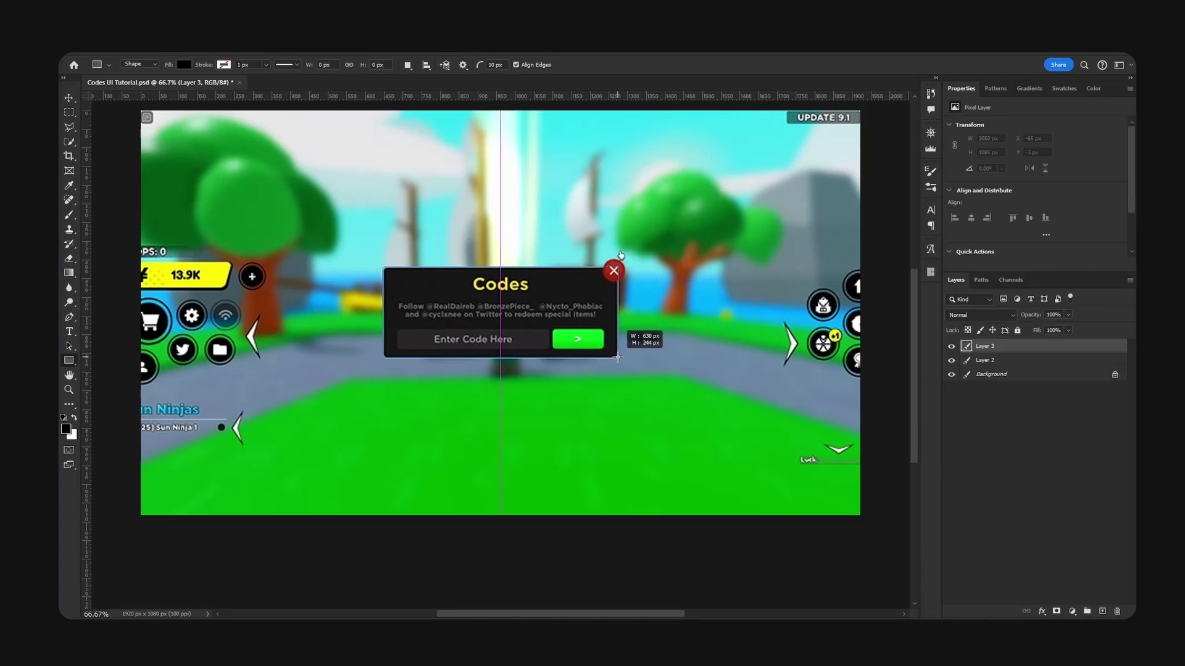
{"action": "left_click_drag", "start_coordinate": [618, 357], "coordinate": [617, 358]}
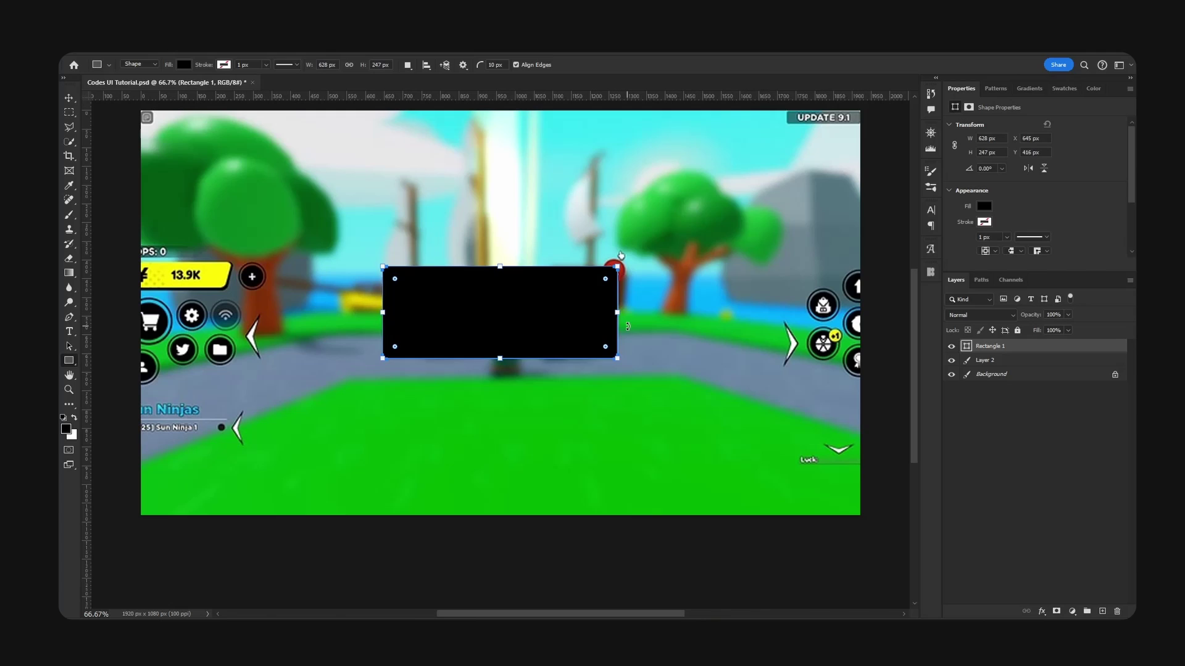
Move the rectangle directly below the reference panel and fill it with the panel's sampled dark grey #161616
{"action": "key", "text": "v"}
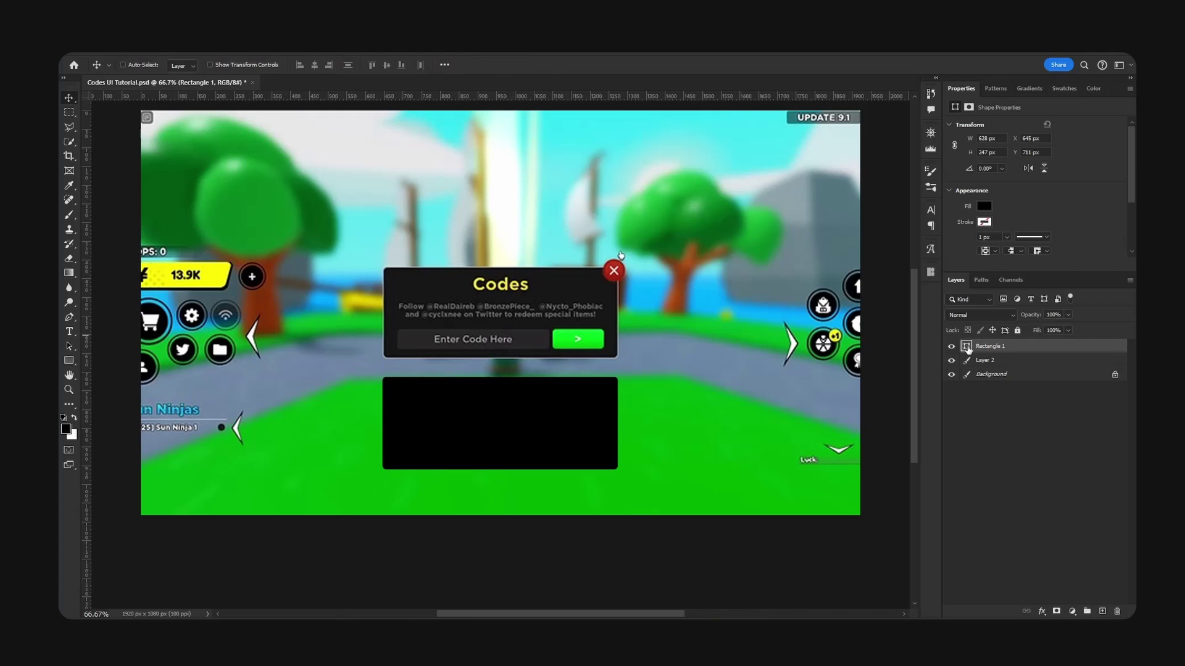
{"action": "double_click", "coordinate": [967, 348]}
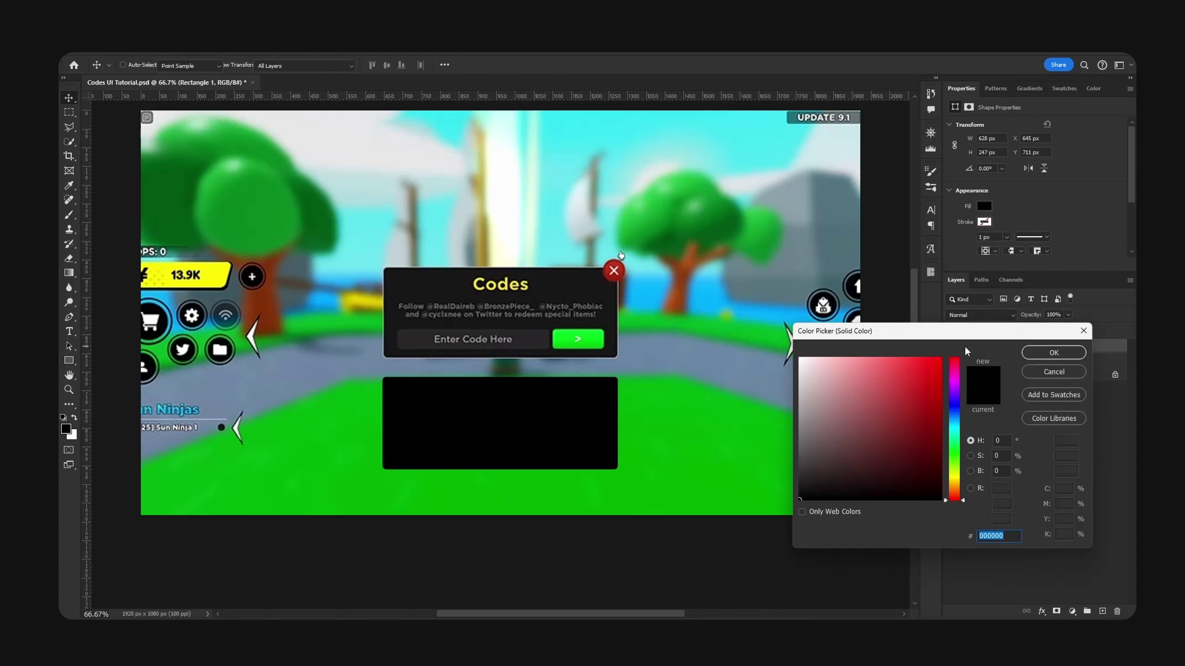
{"action": "left_click", "coordinate": [565, 284]}
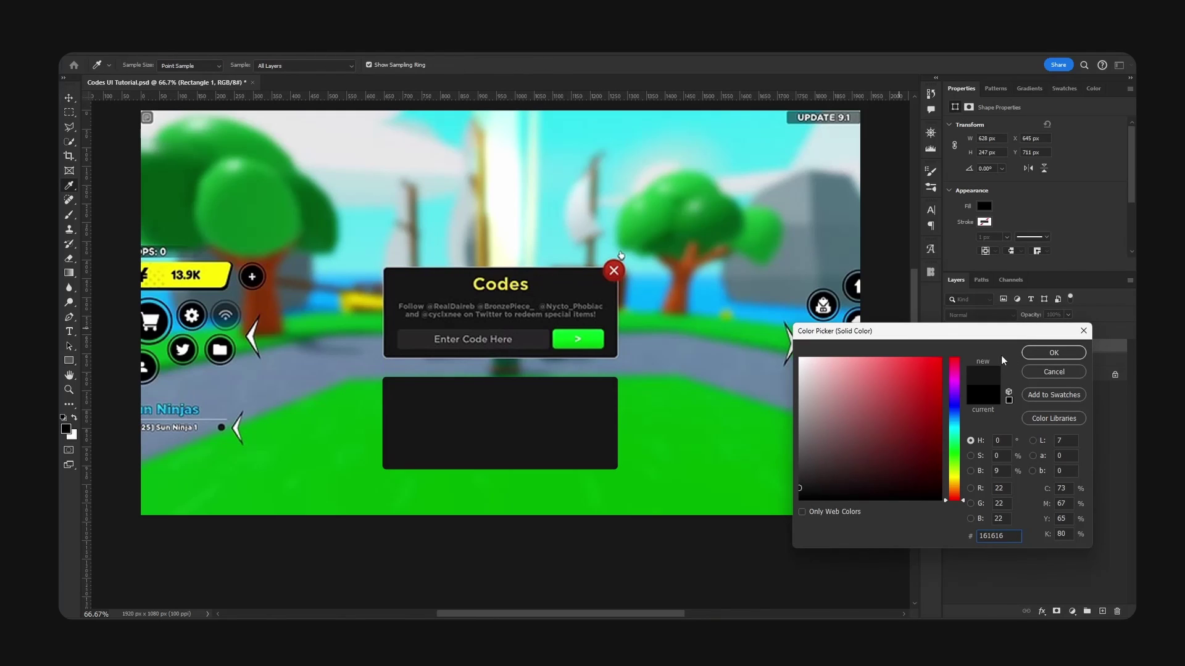
{"action": "left_click", "coordinate": [1042, 352]}
Add a 2 px outside stroke effect to the rectangle layer
{"action": "scroll", "coordinate": [396, 394], "scroll_direction": "down", "scroll_amount": 1}
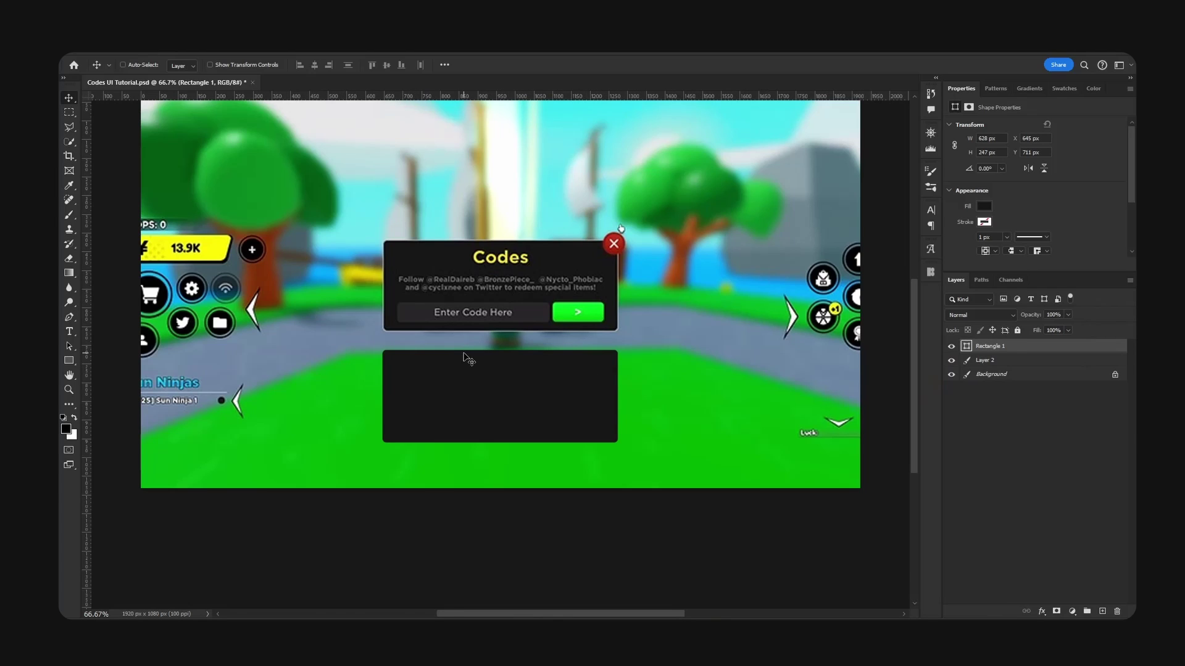
{"action": "key", "text": "ctrl+plus"}
{"action": "right_click", "coordinate": [1018, 348]}
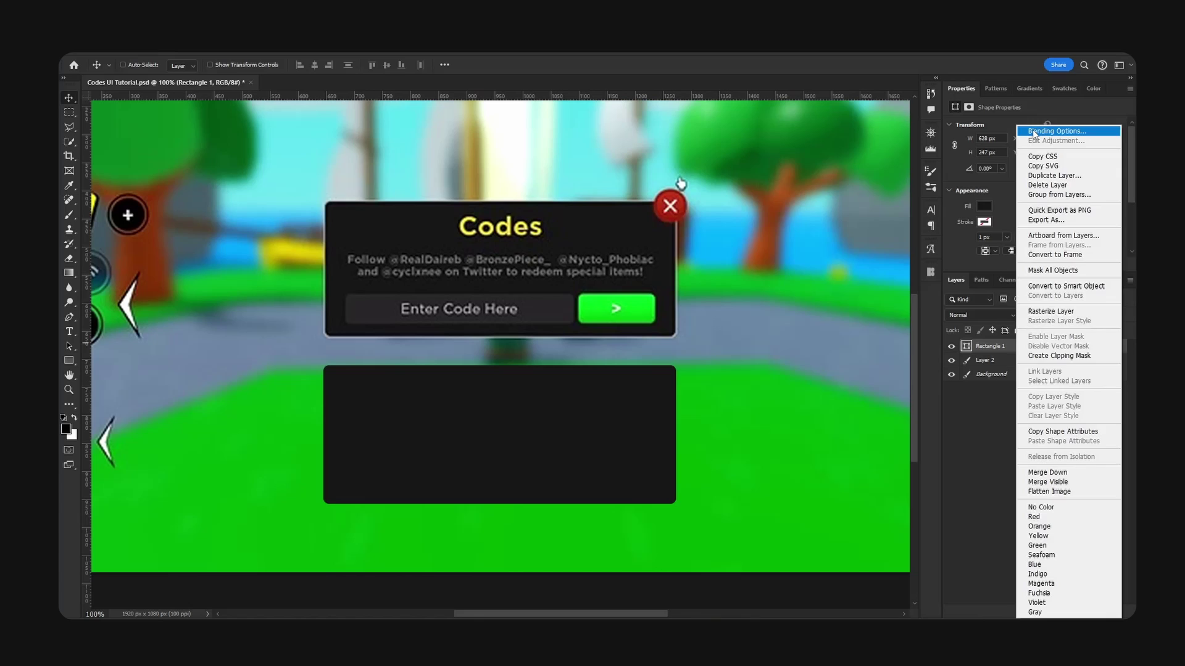
{"action": "left_click", "coordinate": [861, 193]}
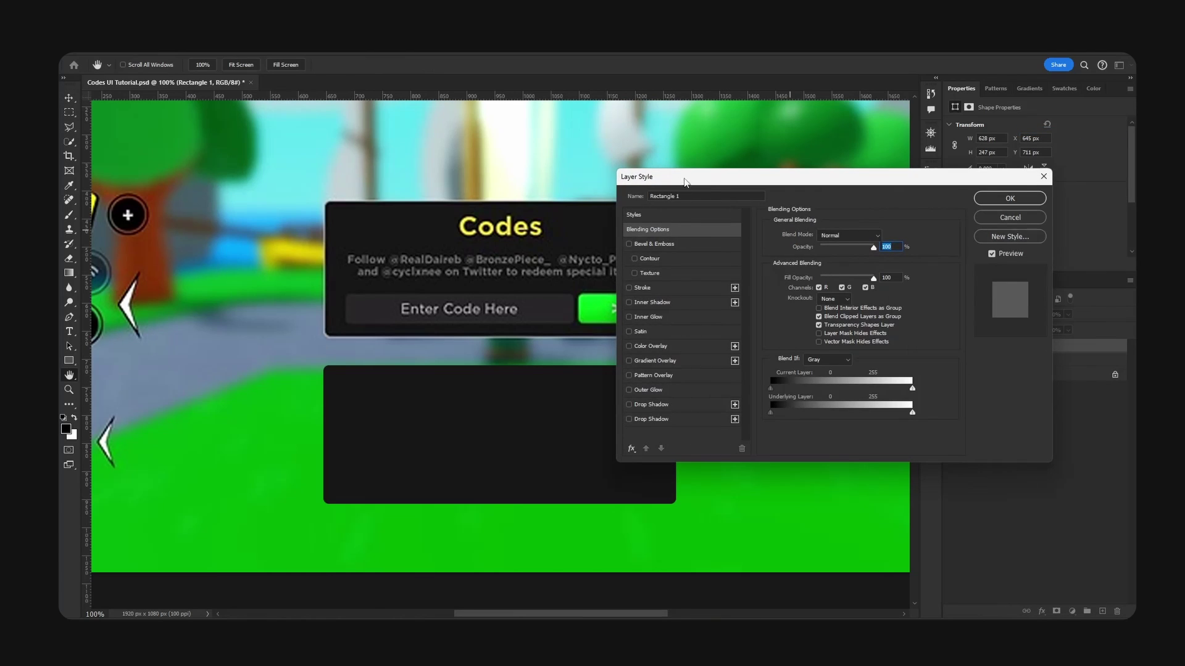
{"action": "left_click_drag", "start_coordinate": [677, 180], "coordinate": [788, 198]}
{"action": "left_click", "coordinate": [750, 301]}
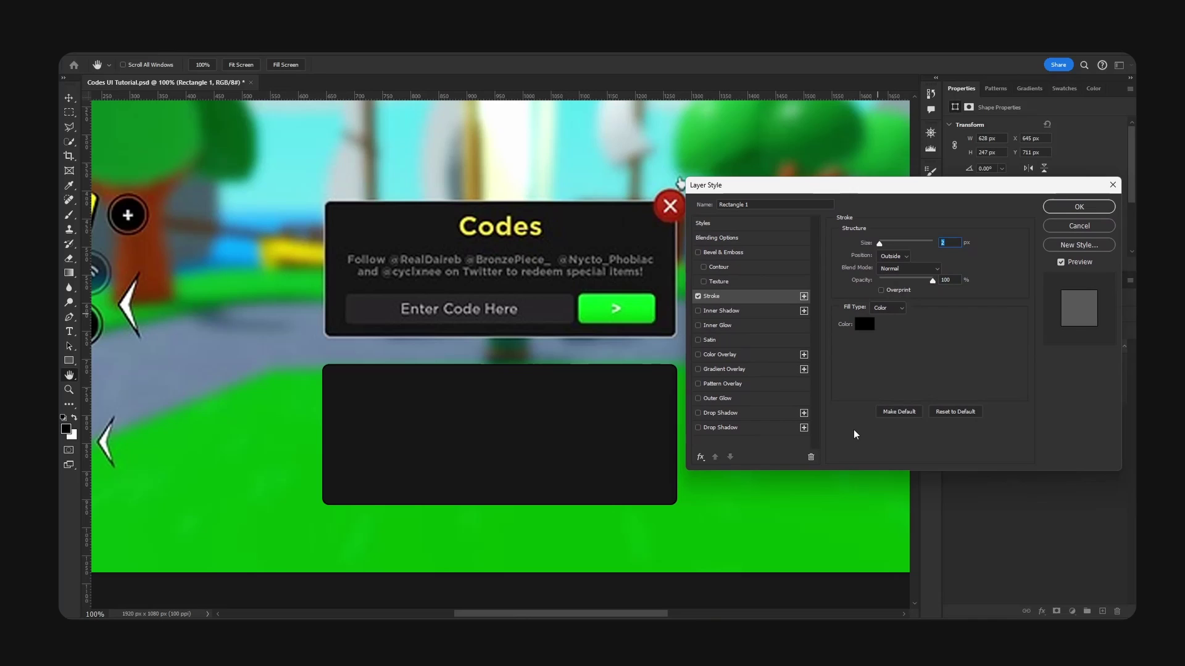
Set the rectangle's stroke colour to light grey, apply the layer style and collapse the layer's effects list
{"action": "left_click", "coordinate": [861, 328]}
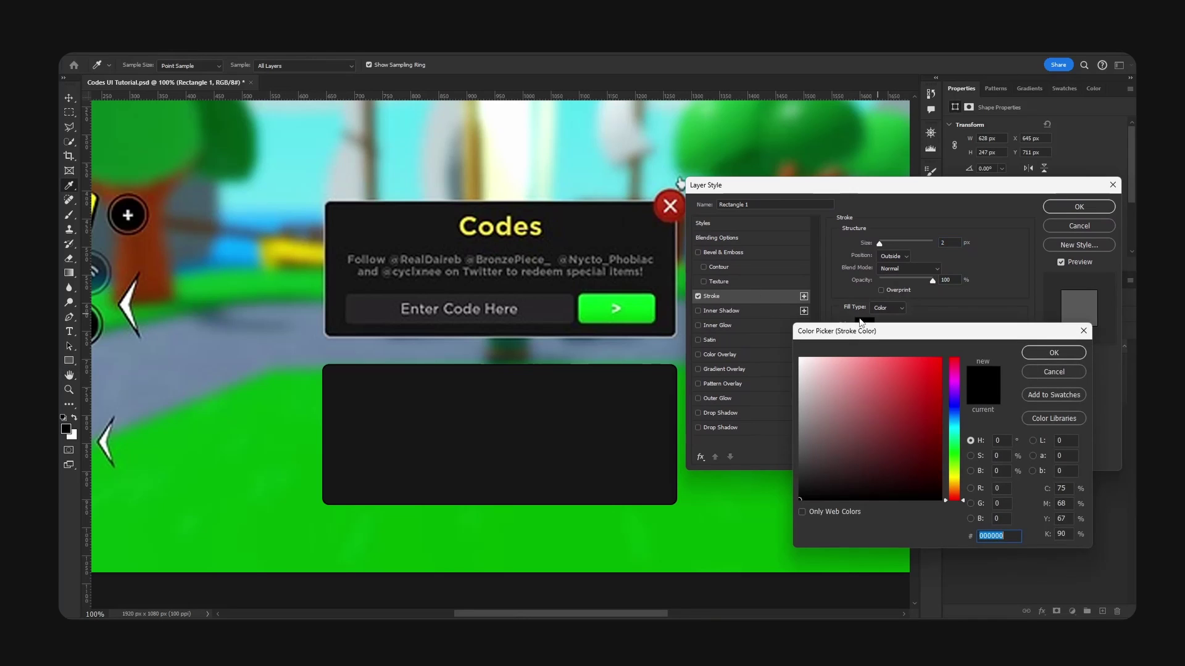
{"action": "left_click_drag", "start_coordinate": [847, 328], "coordinate": [856, 317]}
{"action": "left_click_drag", "start_coordinate": [824, 411], "coordinate": [793, 388]}
{"action": "mouse_move", "coordinate": [844, 449]}
{"action": "left_mouse_down"}
{"action": "mouse_move", "coordinate": [845, 430]}
{"action": "mouse_move", "coordinate": [891, 378]}
{"action": "mouse_move", "coordinate": [737, 372]}
{"action": "left_mouse_up"}
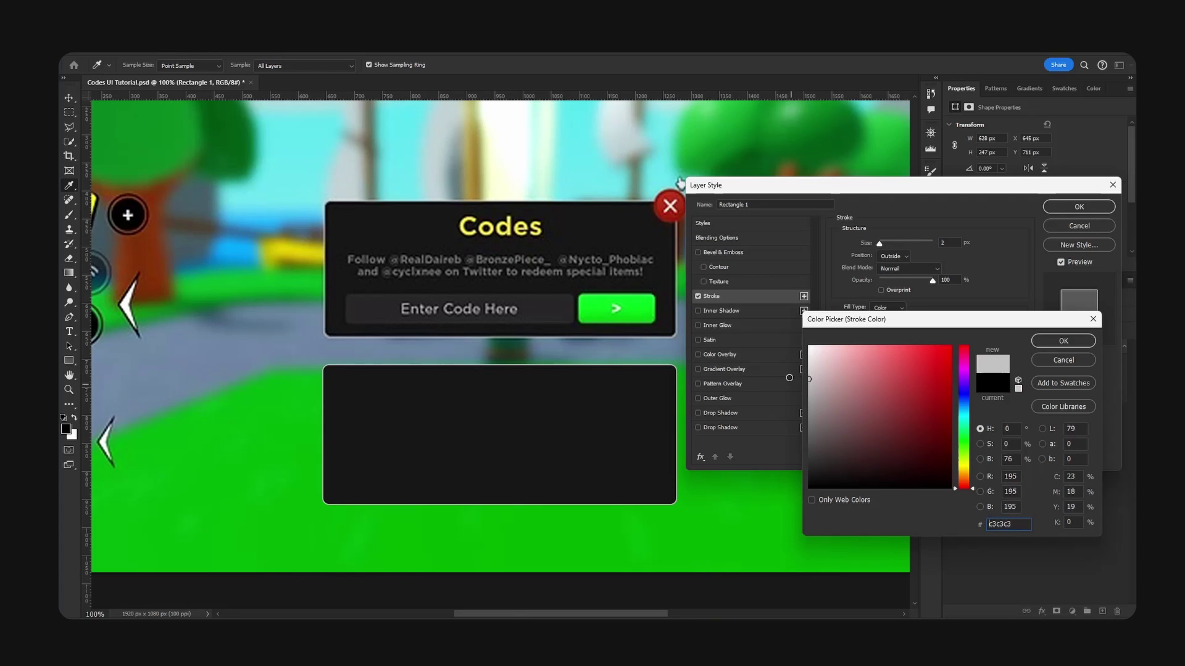
{"action": "left_click", "coordinate": [1063, 341]}
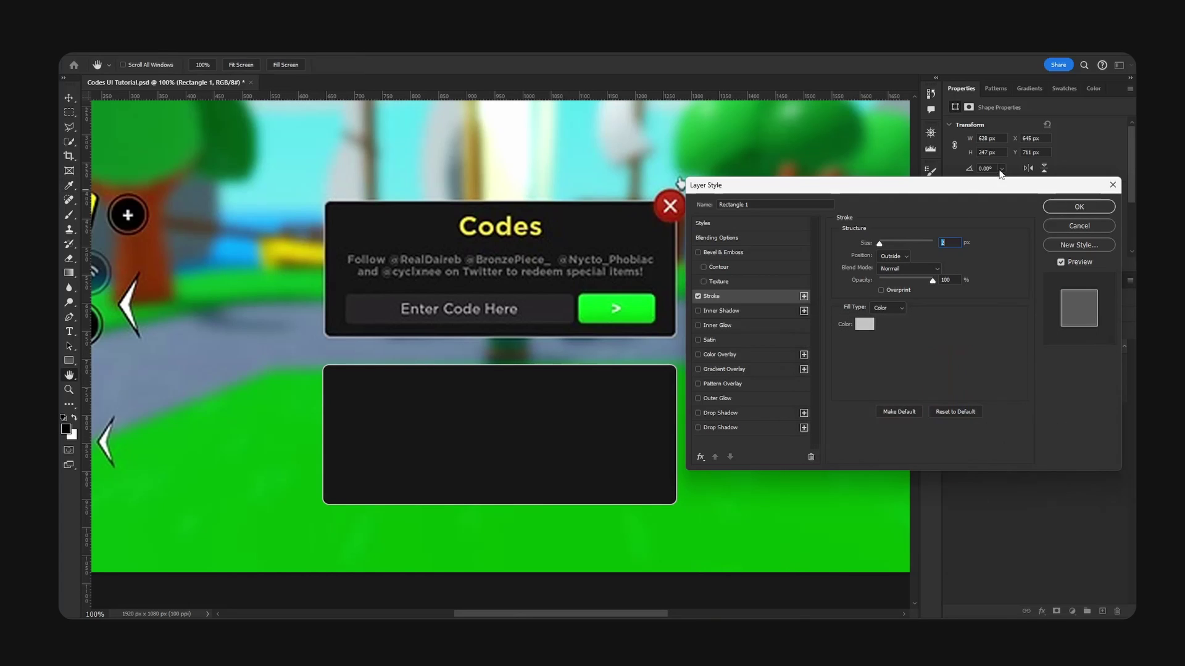
{"action": "left_click", "coordinate": [1065, 207]}
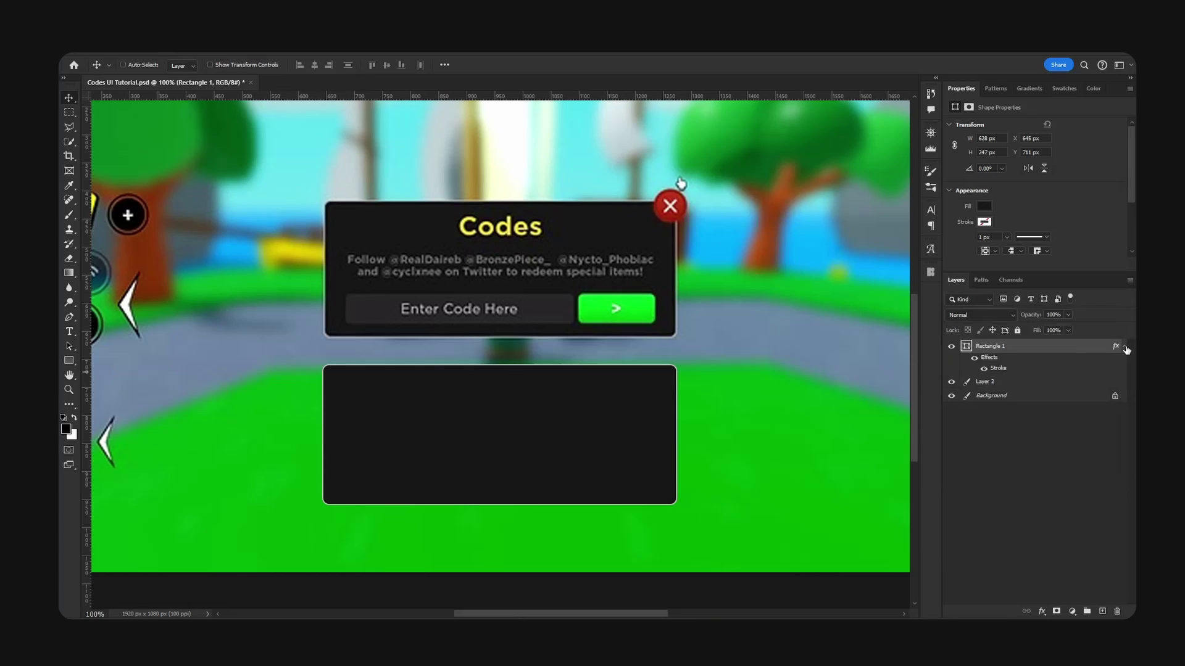
{"action": "left_click", "coordinate": [1124, 347]}
Add the text "Codes" inside the new rectangle in Inter with the SemiBold weight
{"action": "left_click", "coordinate": [69, 331]}
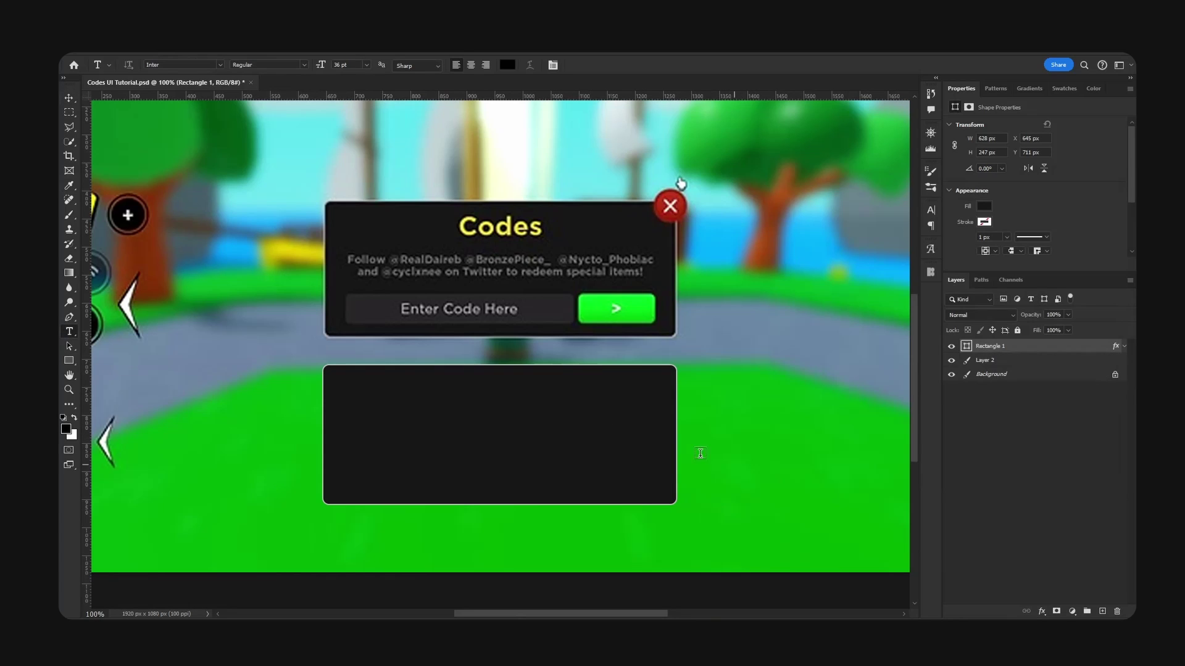
{"action": "left_click", "coordinate": [483, 409]}
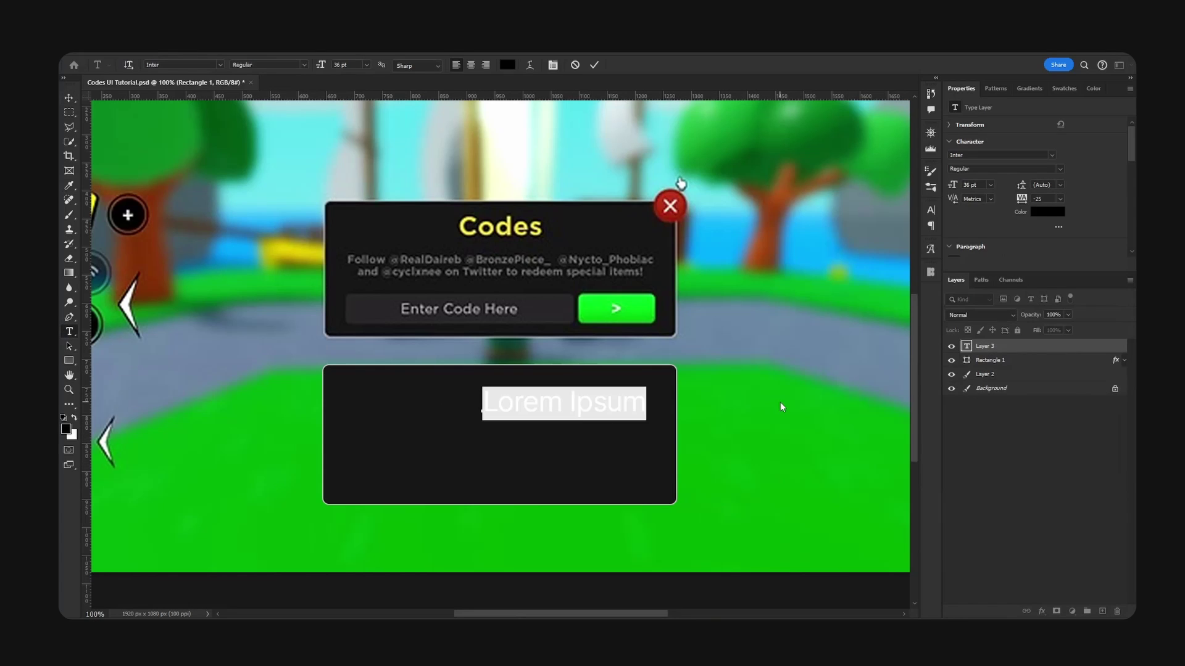
{"action": "type", "text": "Codes"}
{"action": "key", "text": "ctrl+a"}
{"action": "left_click", "coordinate": [304, 65]}
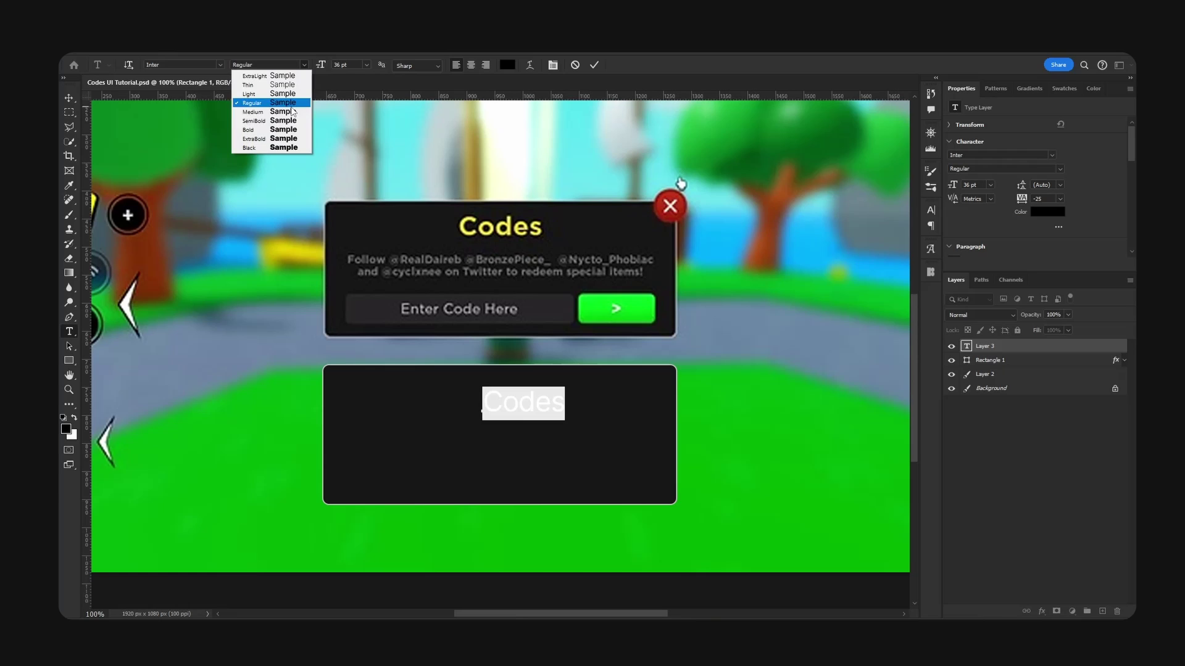
{"action": "left_click", "coordinate": [271, 118]}
Set the Codes text to a bright blue colour and a size of 32 pt
{"action": "left_click", "coordinate": [507, 65]}
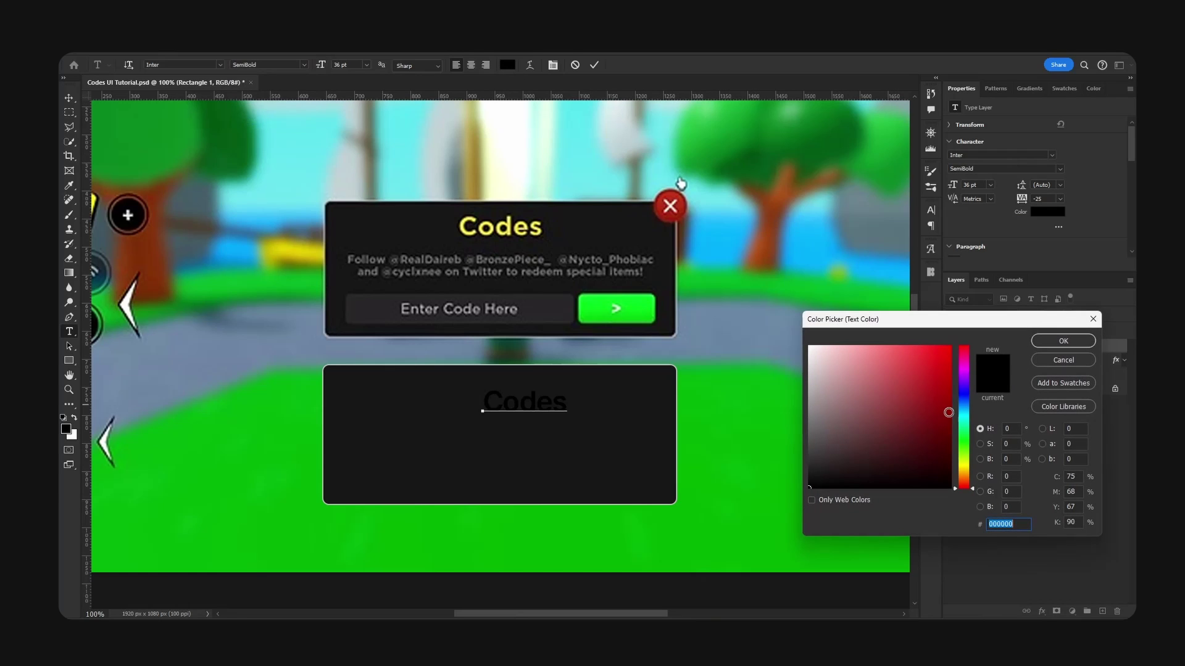
{"action": "left_click_drag", "start_coordinate": [964, 418], "coordinate": [964, 407]}
{"action": "left_click", "coordinate": [947, 365]}
{"action": "left_click_drag", "start_coordinate": [947, 365], "coordinate": [944, 349]}
{"action": "left_click", "coordinate": [1050, 344]}
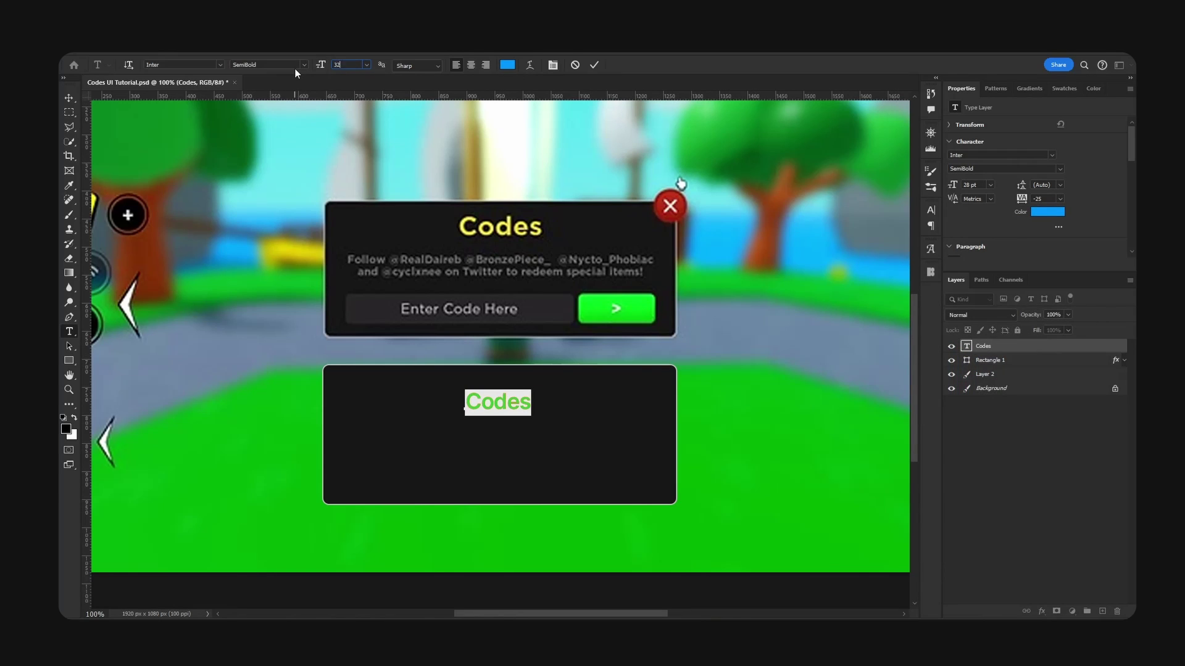
{"action": "type", "text": "32"}
{"action": "key", "text": "Return"}
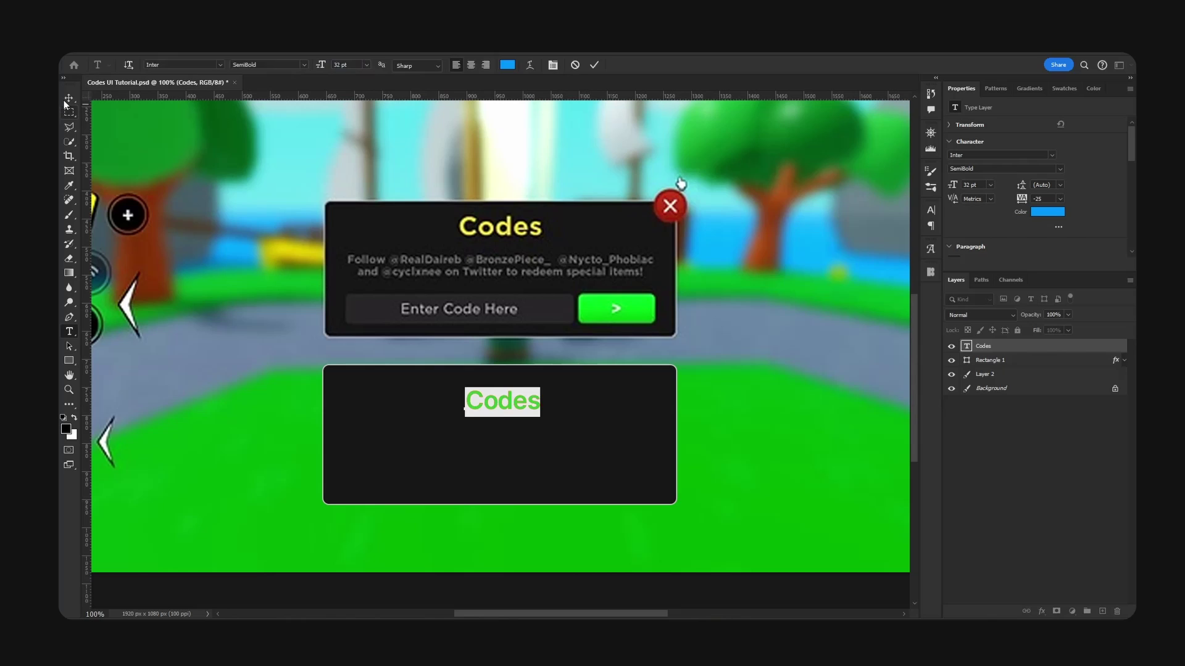
Centre-align the Codes text and position it horizontally centred near the rectangle's upper edge
{"action": "left_click", "coordinate": [66, 100]}
{"action": "key", "text": "t"}
{"action": "left_click", "coordinate": [516, 405]}
{"action": "key", "text": "ctrl+a"}
{"action": "left_click", "coordinate": [471, 65]}
{"action": "left_click", "coordinate": [69, 97]}
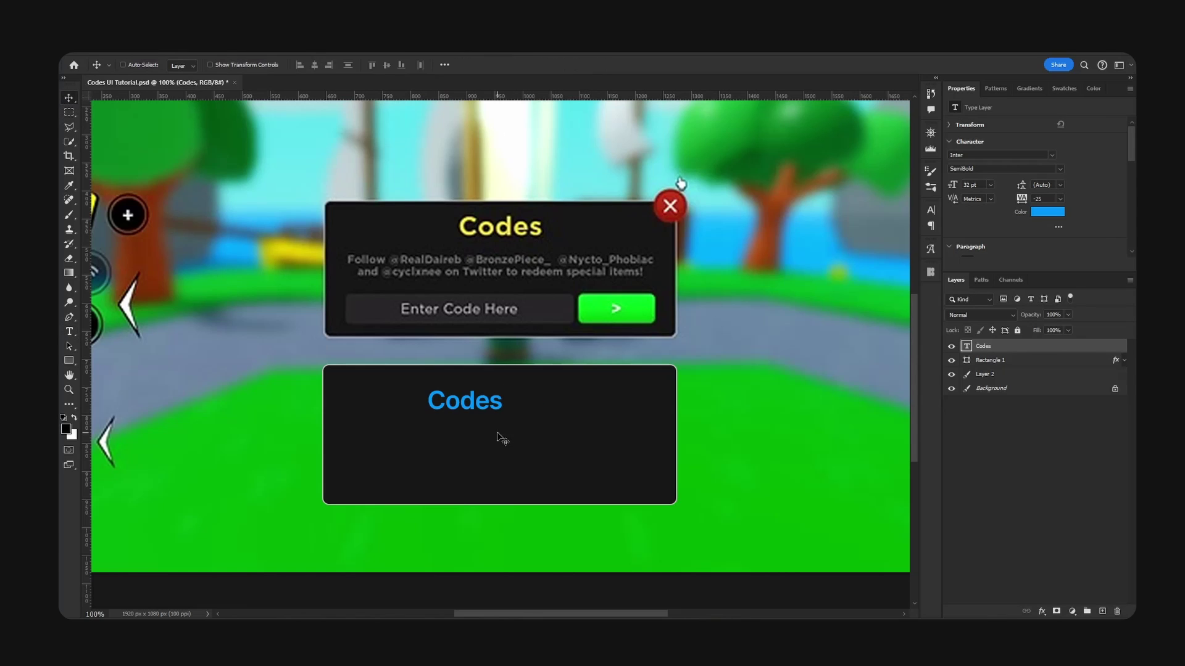
{"action": "left_click_drag", "start_coordinate": [497, 438], "coordinate": [548, 406]}
Add a linear gradient overlay to the Codes text layer with a vertical 90° angle
{"action": "right_click", "coordinate": [1015, 353]}
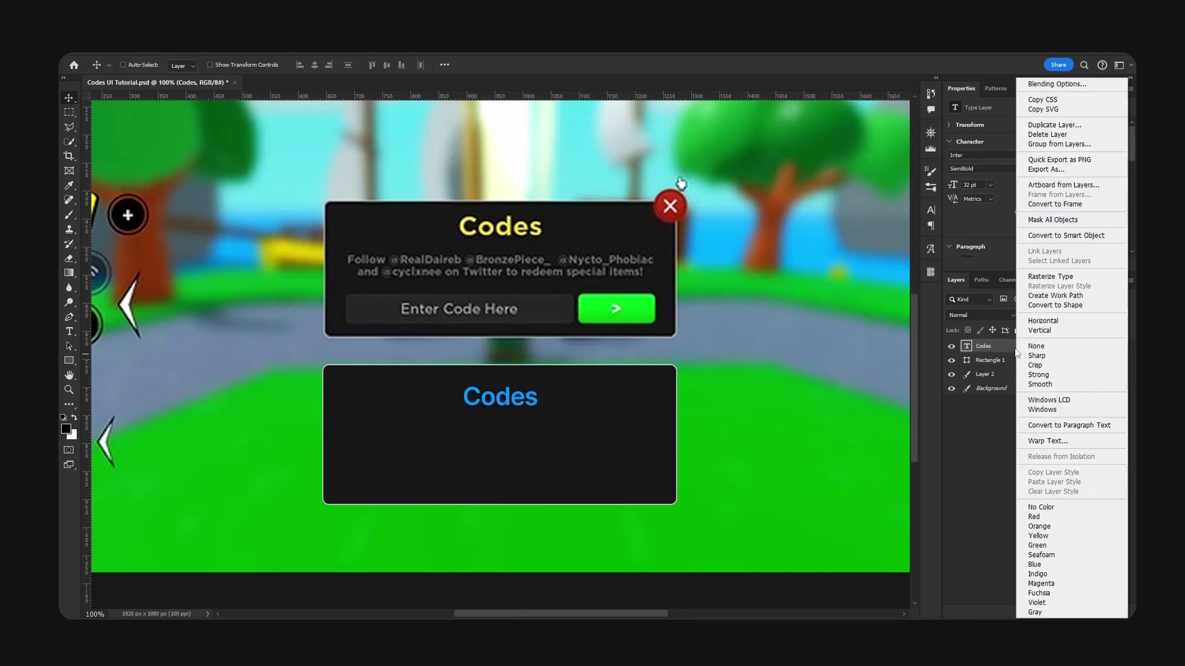
{"action": "left_click", "coordinate": [1057, 84]}
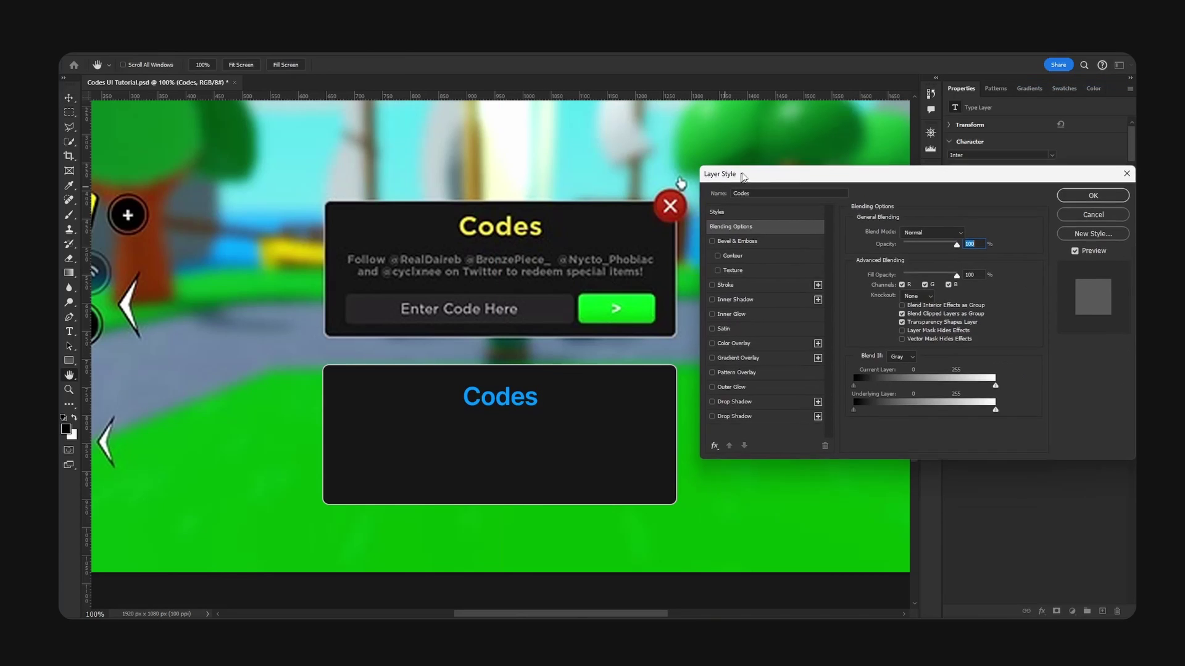
{"action": "left_click_drag", "start_coordinate": [742, 177], "coordinate": [746, 174]}
{"action": "left_click", "coordinate": [746, 355]}
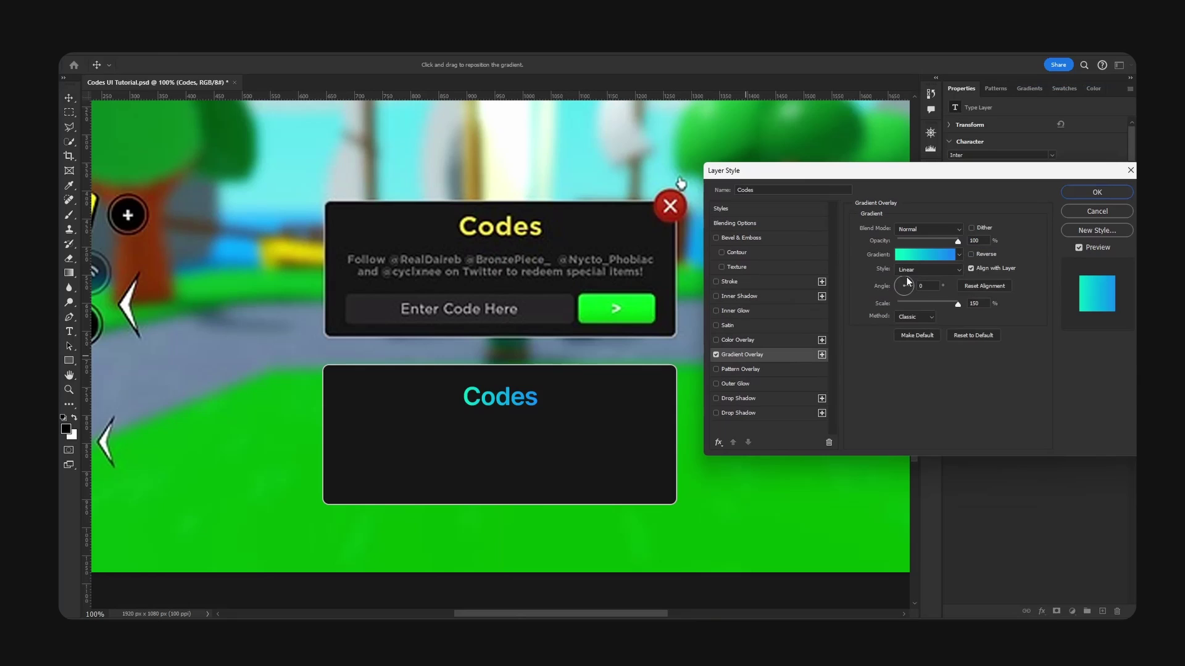
{"action": "left_click_drag", "start_coordinate": [905, 285], "coordinate": [904, 284]}
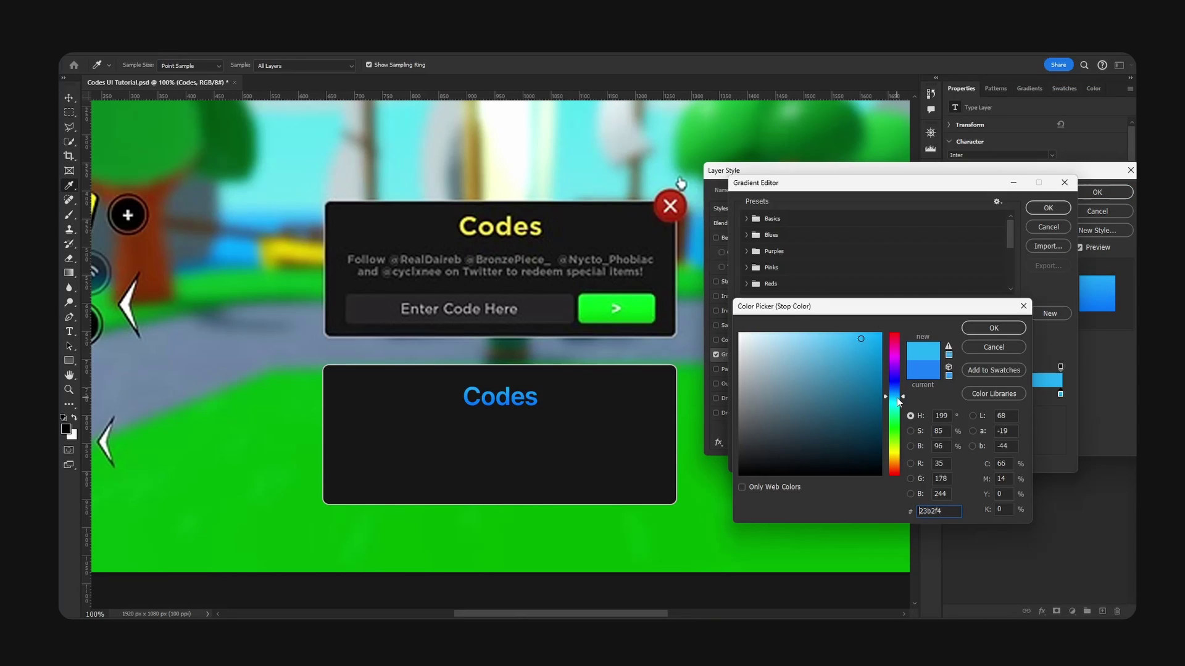
Set the text gradient's end stop to cyan #1ccefb and its start stop to blue #0096ff
{"action": "left_click_drag", "start_coordinate": [897, 397], "coordinate": [897, 400]}
{"action": "left_click", "coordinate": [990, 328]}
{"action": "double_click", "coordinate": [743, 394]}
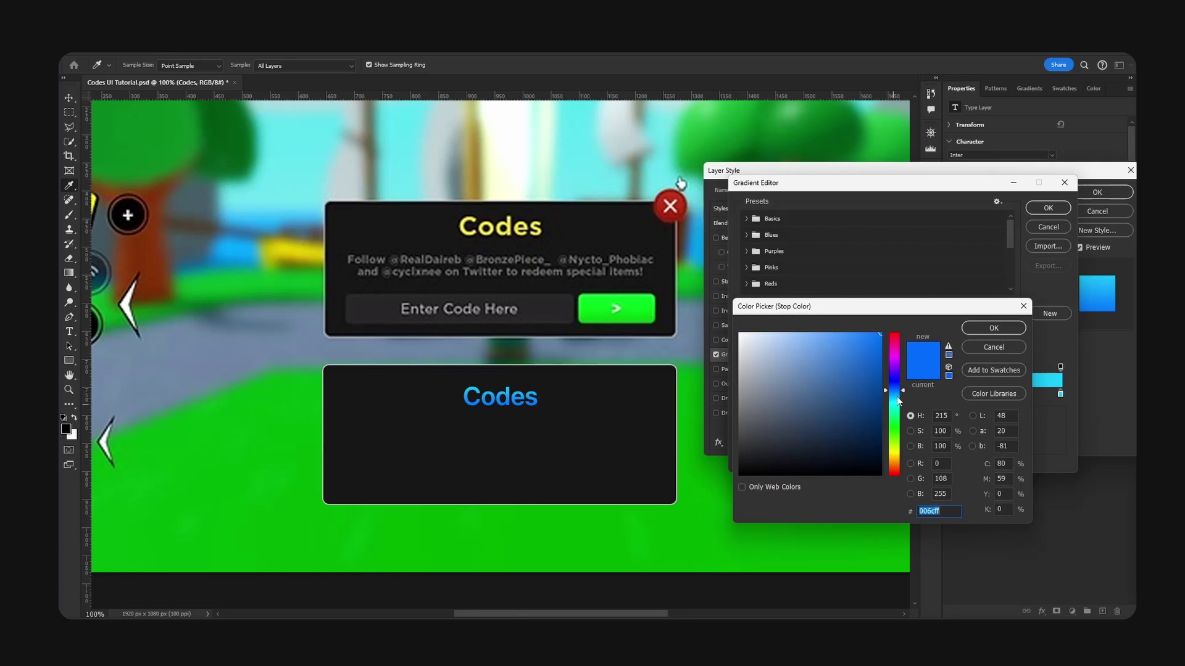
{"action": "left_click", "coordinate": [897, 394]}
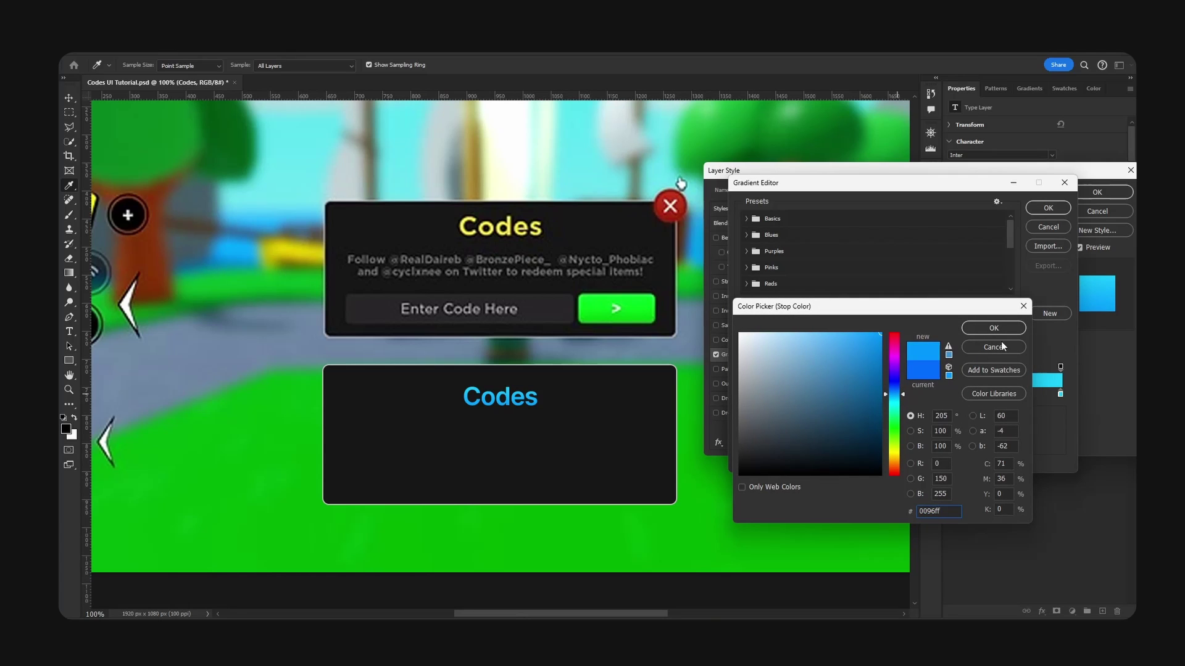
{"action": "left_click", "coordinate": [994, 328]}
{"action": "left_click", "coordinate": [1048, 208]}
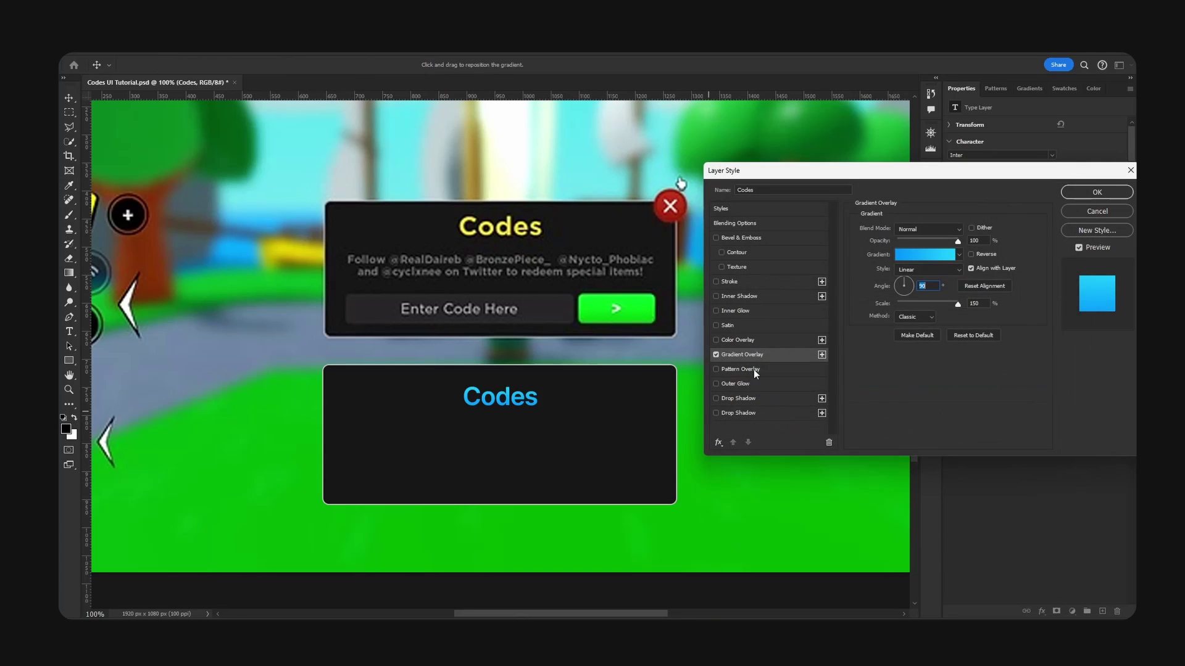
Add a 2 px outside black stroke to the Codes text and shift the title slightly up
{"action": "left_click", "coordinate": [728, 283]}
{"action": "left_click", "coordinate": [879, 308]}
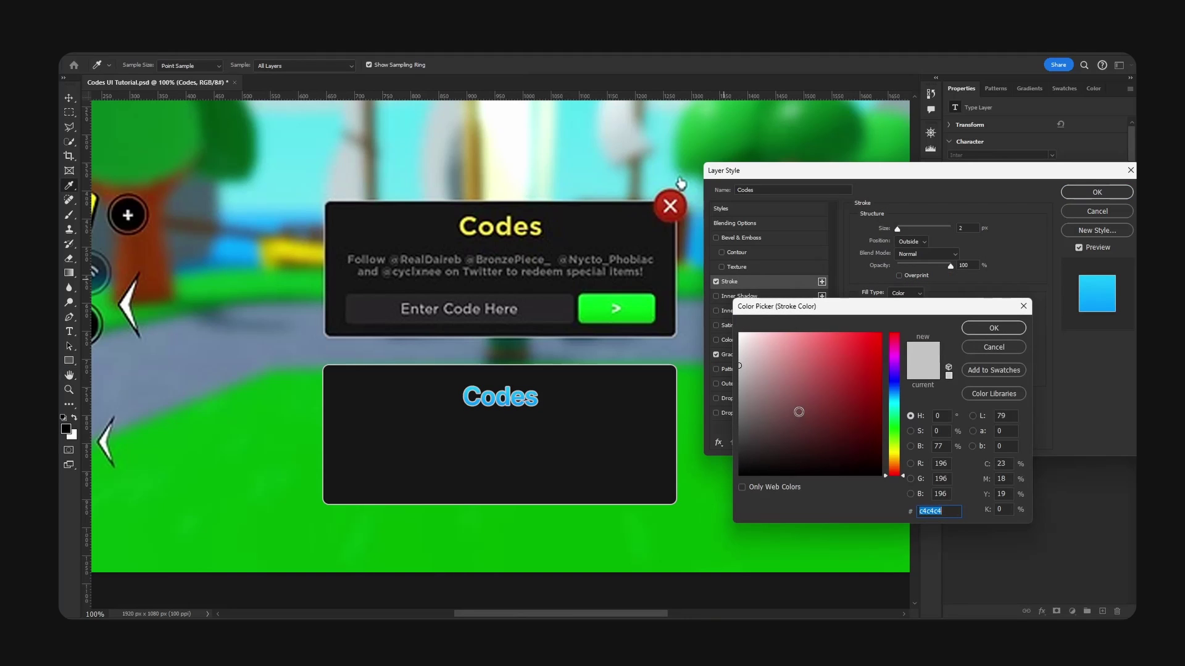
{"action": "left_click_drag", "start_coordinate": [799, 412], "coordinate": [739, 478]}
{"action": "left_click", "coordinate": [993, 328]}
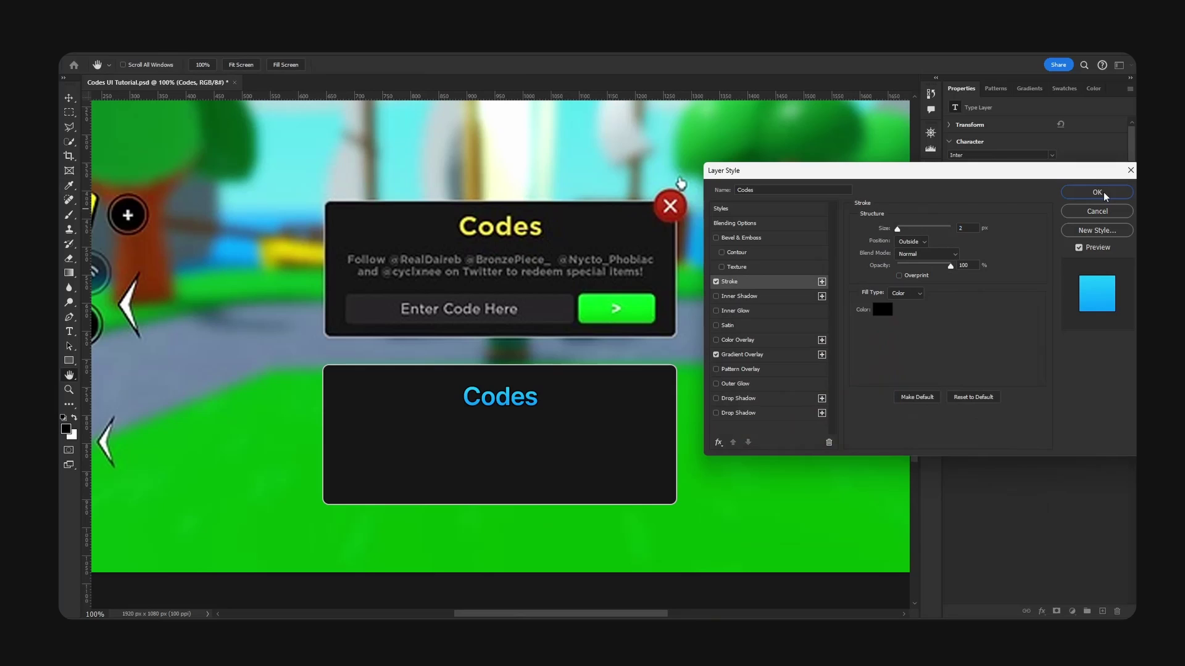
{"action": "key", "text": "Return"}
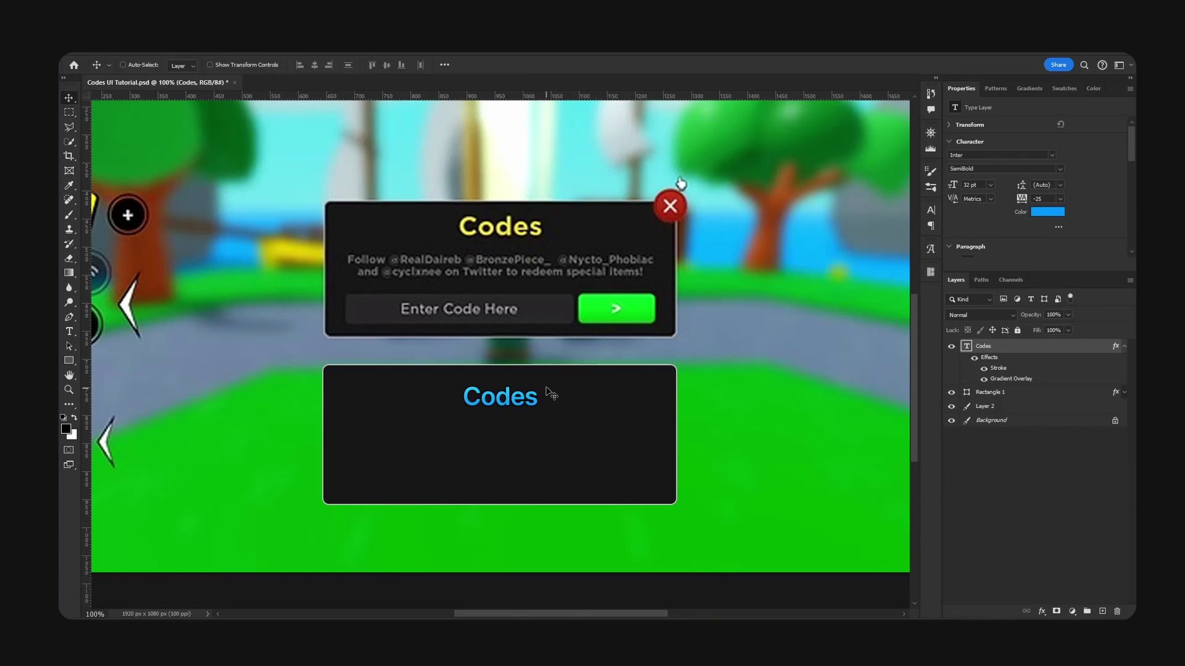
{"action": "left_click_drag", "start_coordinate": [548, 396], "coordinate": [547, 389]}
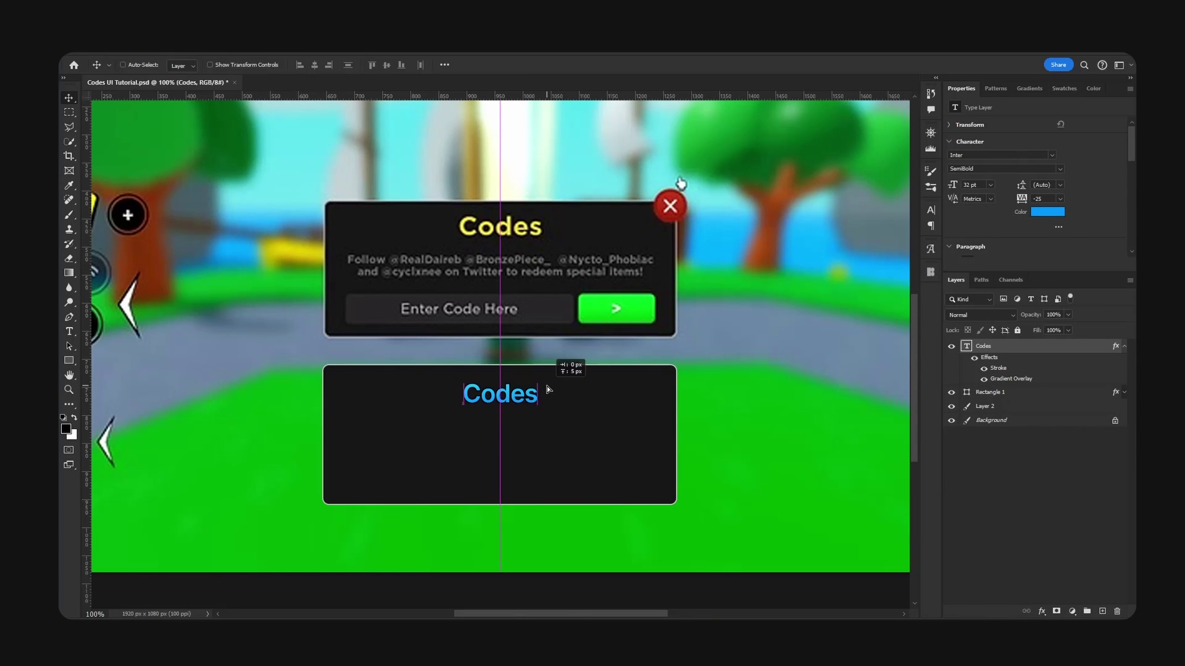
{"action": "left_click", "coordinate": [1120, 347]}
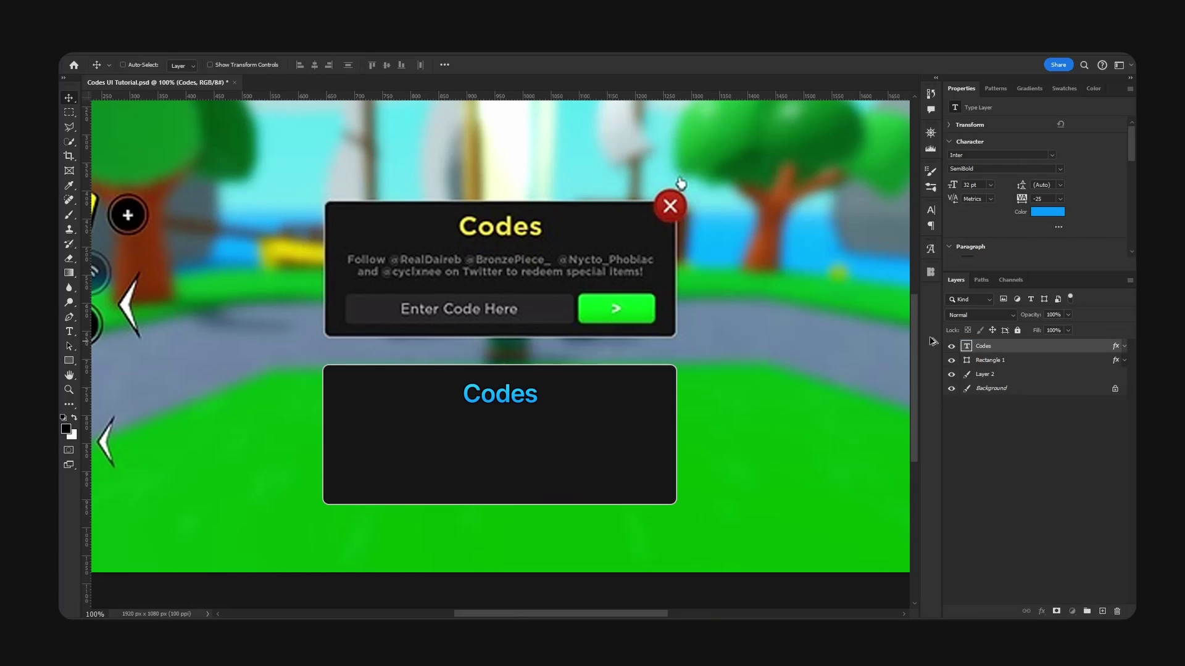
Duplicate the Codes title, place the copy directly below it and remove the copy's layer effects
{"action": "key", "text": "ctrl+j"}
{"action": "left_click_drag", "start_coordinate": [543, 389], "coordinate": [543, 421]}
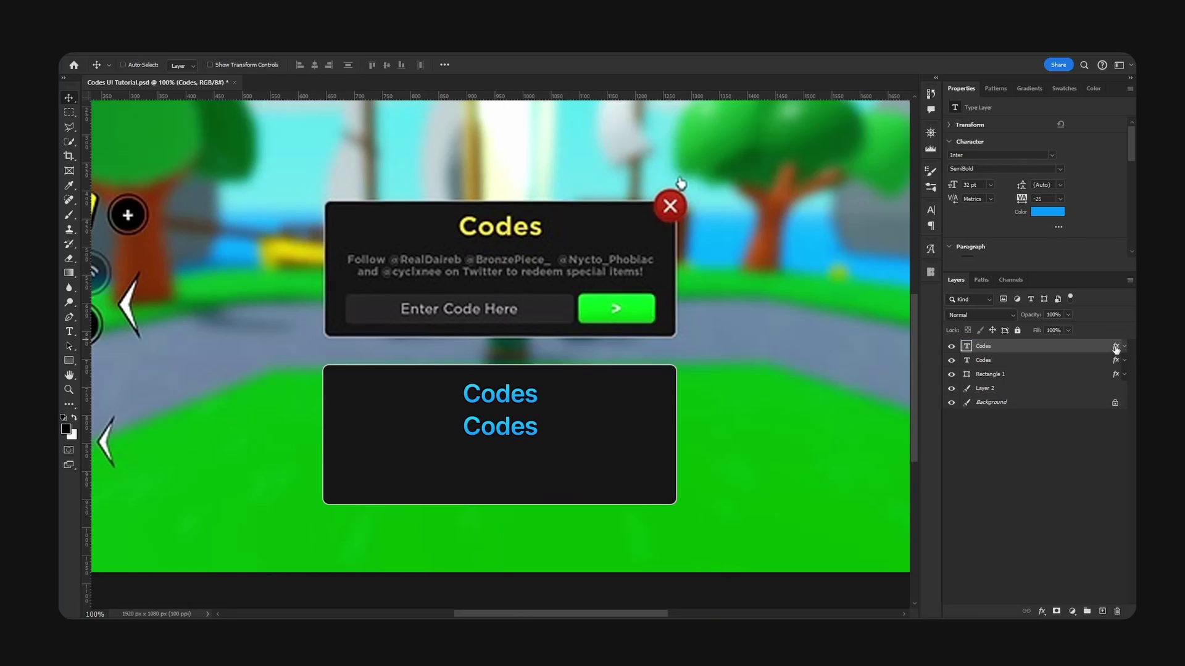
{"action": "left_click_drag", "start_coordinate": [1115, 350], "coordinate": [1117, 611]}
Set the lower Codes text to a size of 20 pt and the Medium font weight
{"action": "double_click", "coordinate": [508, 425]}
{"action": "key", "text": "ctrl+a"}
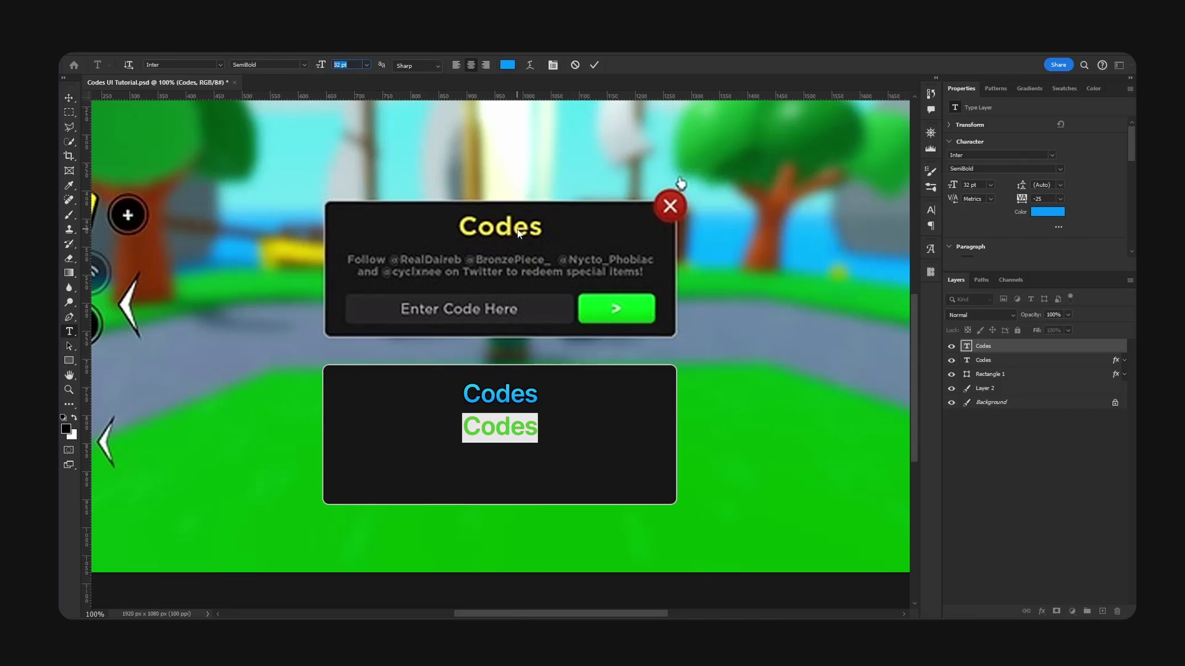
{"action": "type", "text": "20"}
{"action": "key", "text": "Return"}
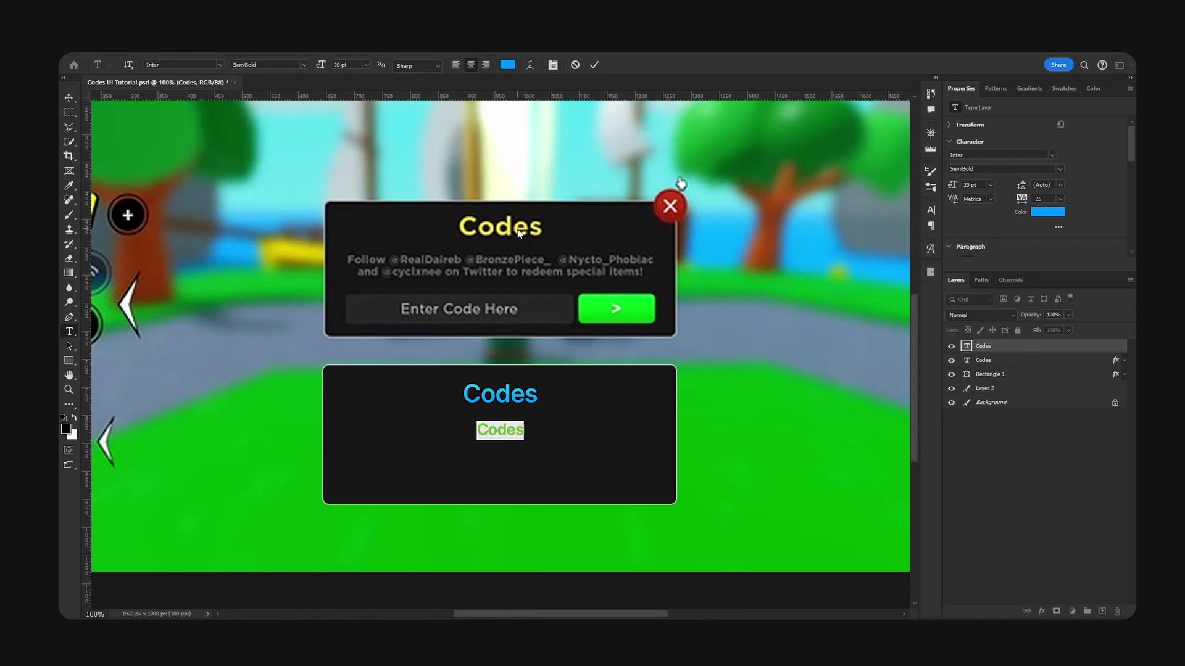
{"action": "left_click", "coordinate": [304, 64]}
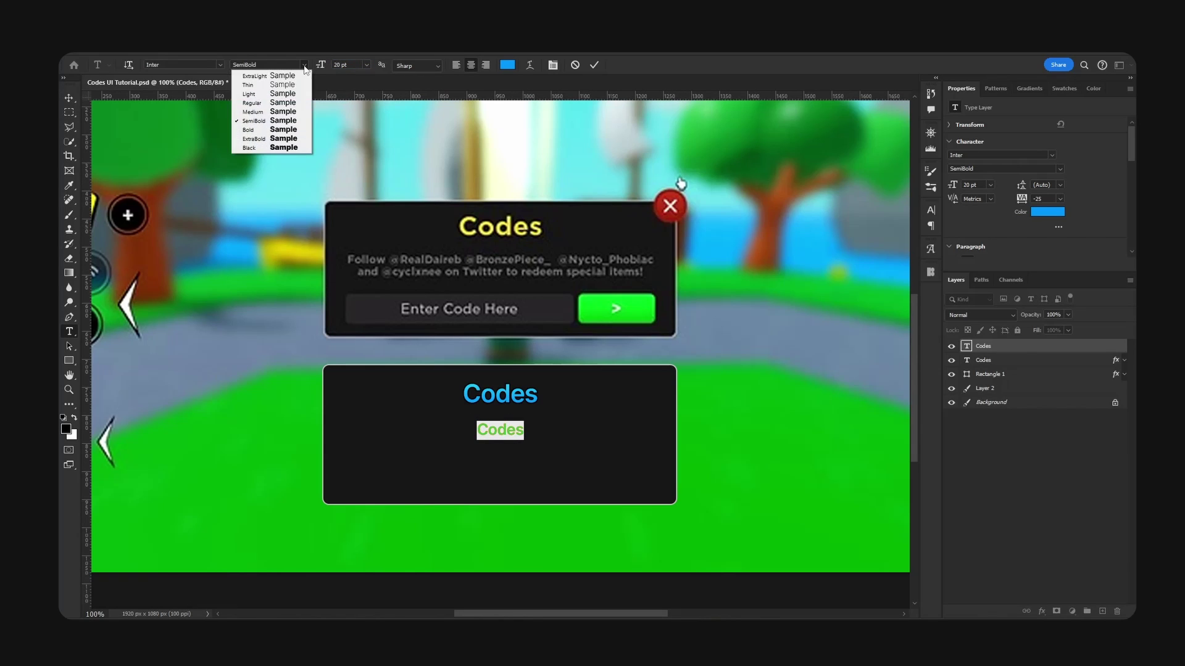
{"action": "left_click", "coordinate": [269, 112]}
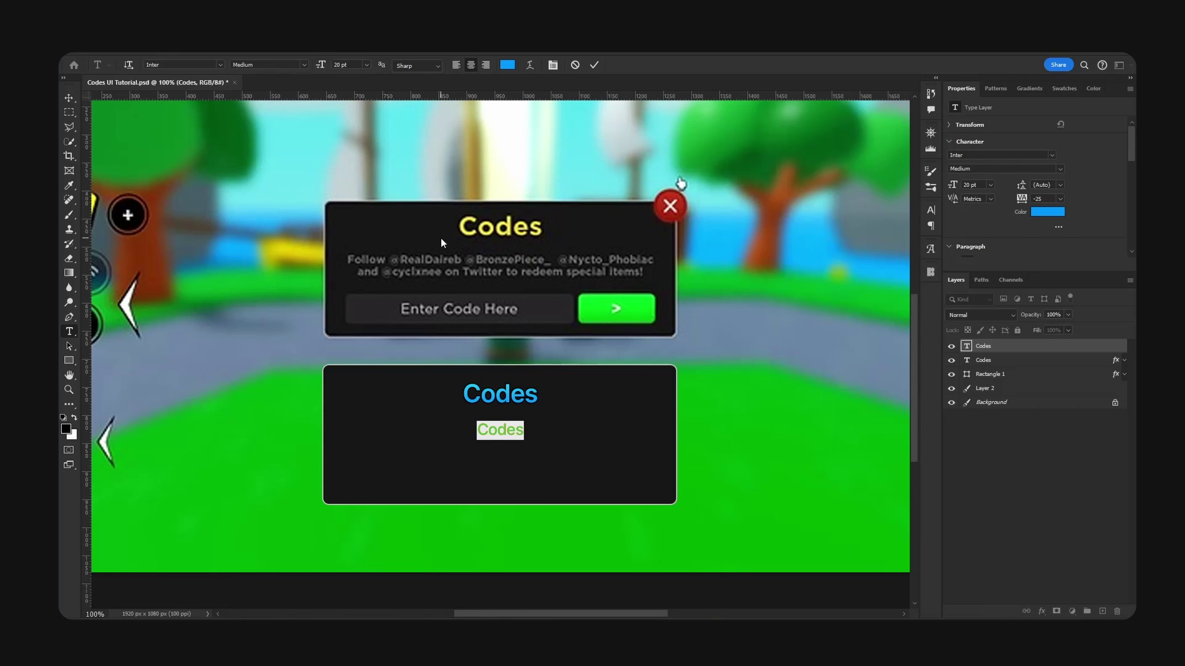
{"action": "type", "text": "Follow @name "}
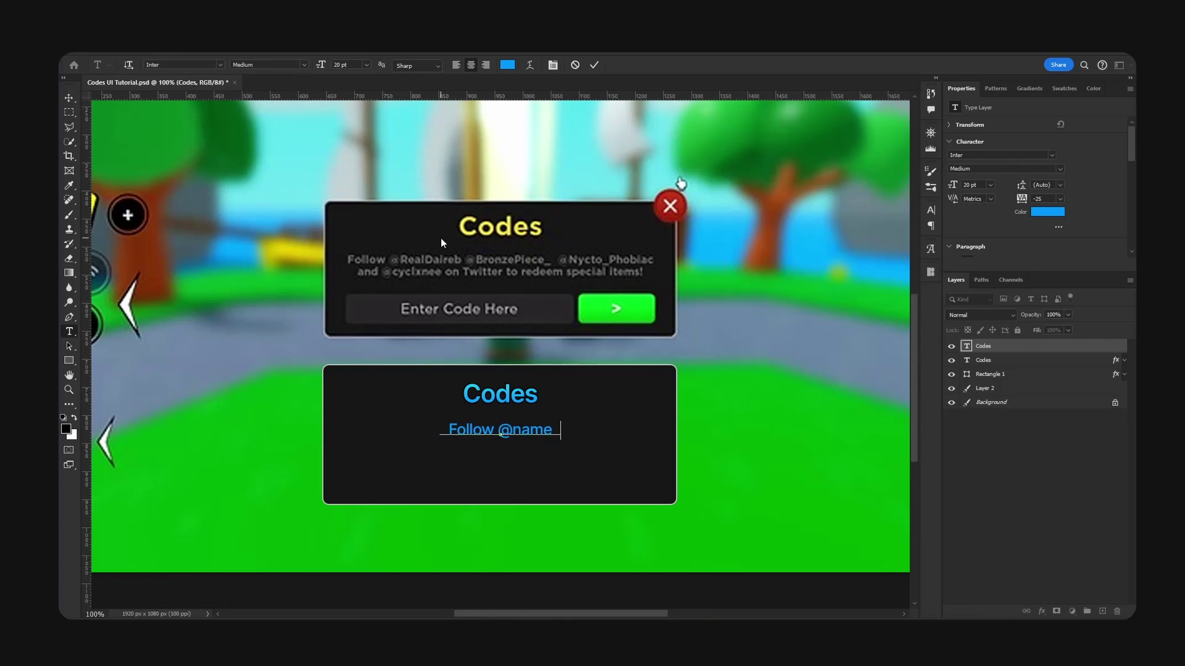
{"action": "type", "text": "here @nam"}
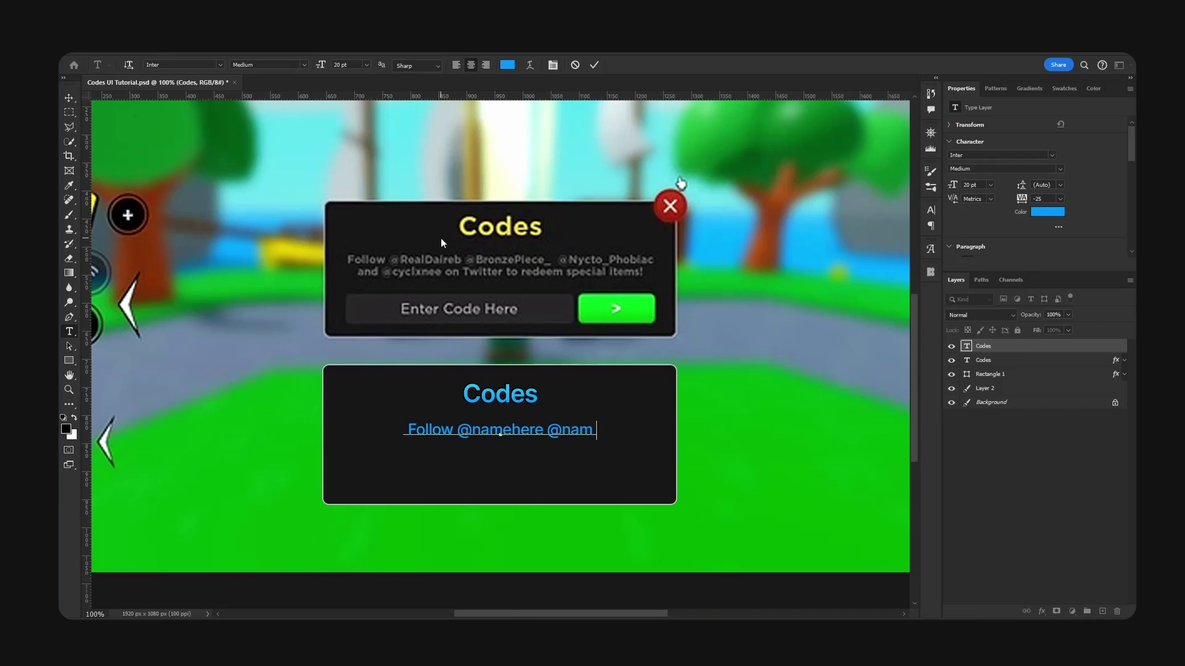
{"action": "type", "text": "ehere @namehere on"}
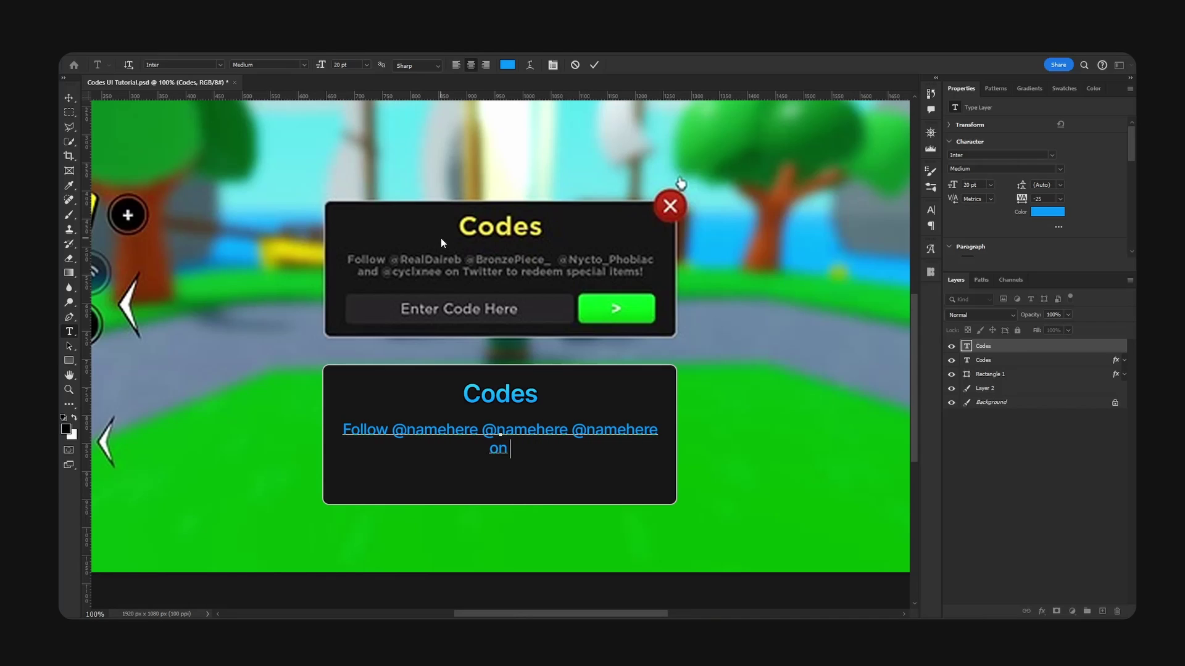
{"action": "type", "text": " Twitter to rede"}
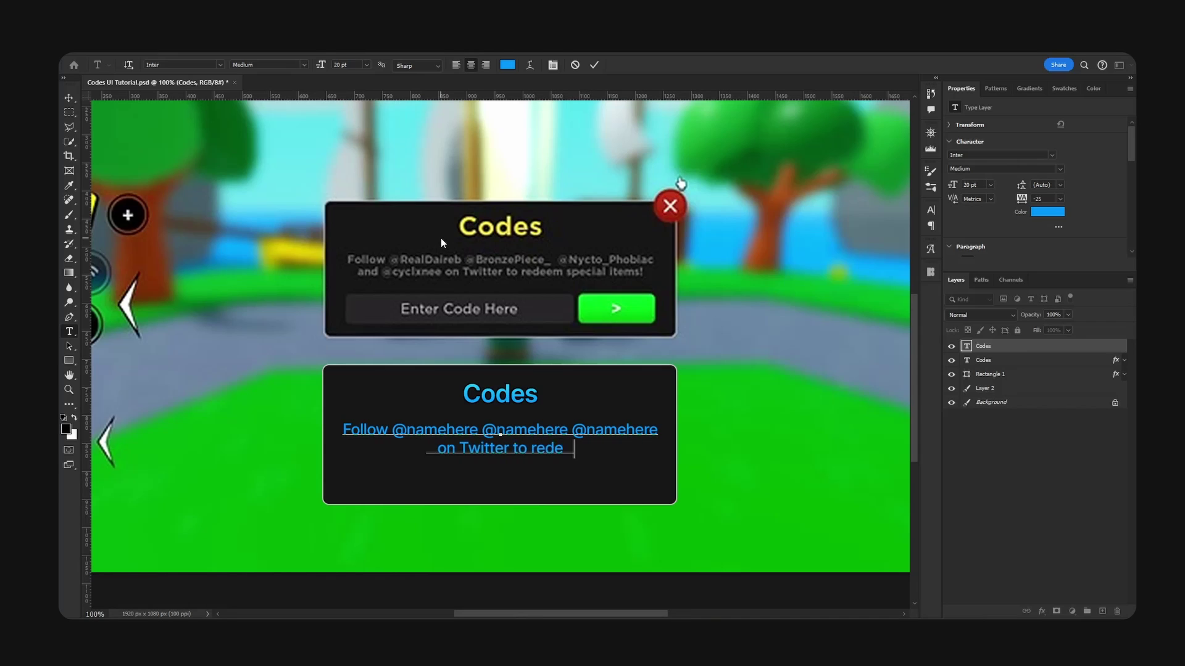
{"action": "type", "text": "em special items!"}
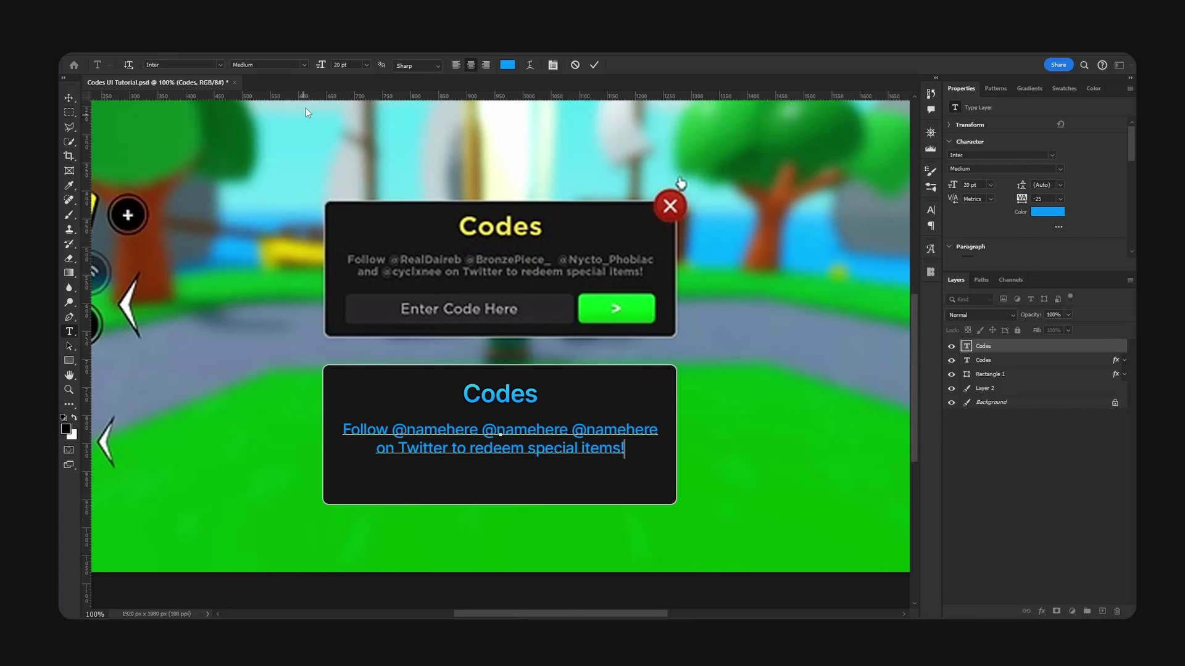
Set the colour of the whole description text to grey #696969
{"action": "key", "text": "ctrl+a"}
{"action": "left_click", "coordinate": [510, 65]}
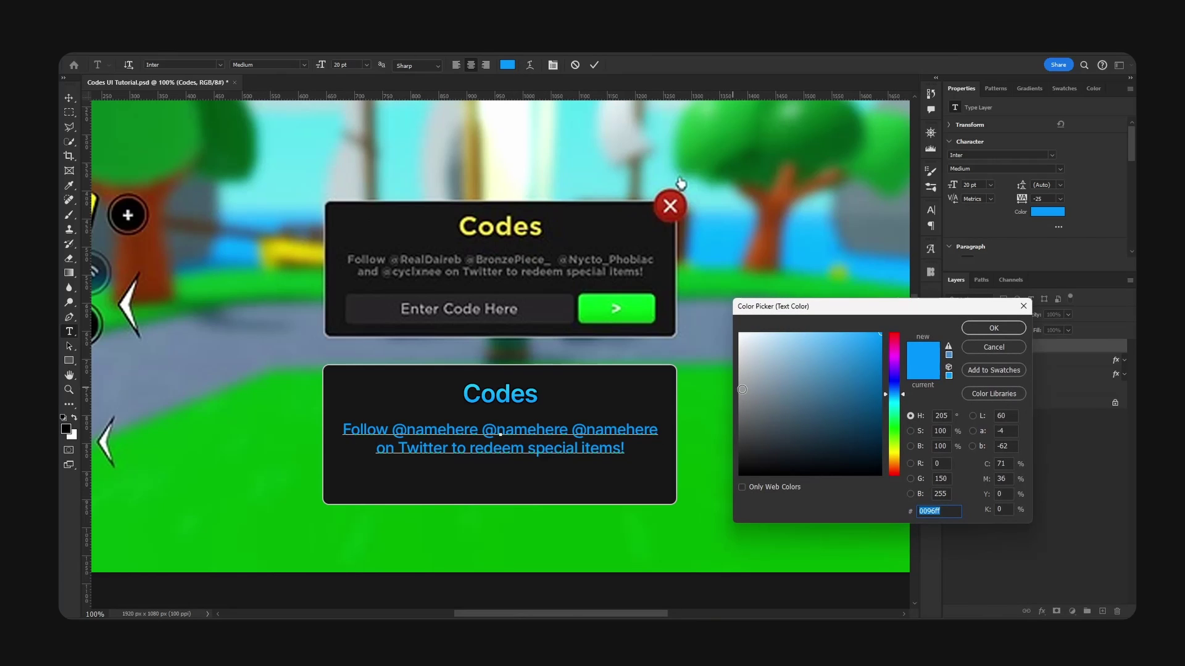
{"action": "type", "text": "959595"}
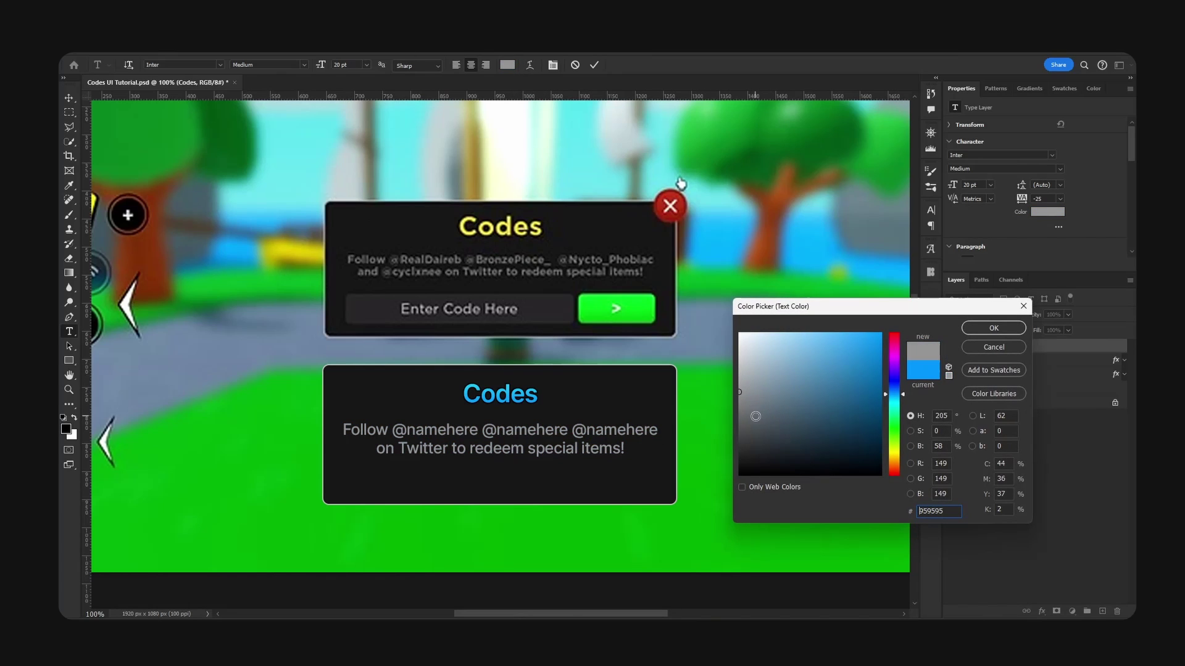
{"action": "mouse_move", "coordinate": [755, 416]}
{"action": "left_mouse_down"}
{"action": "mouse_move", "coordinate": [730, 432]}
{"action": "mouse_move", "coordinate": [725, 417]}
{"action": "left_mouse_up"}
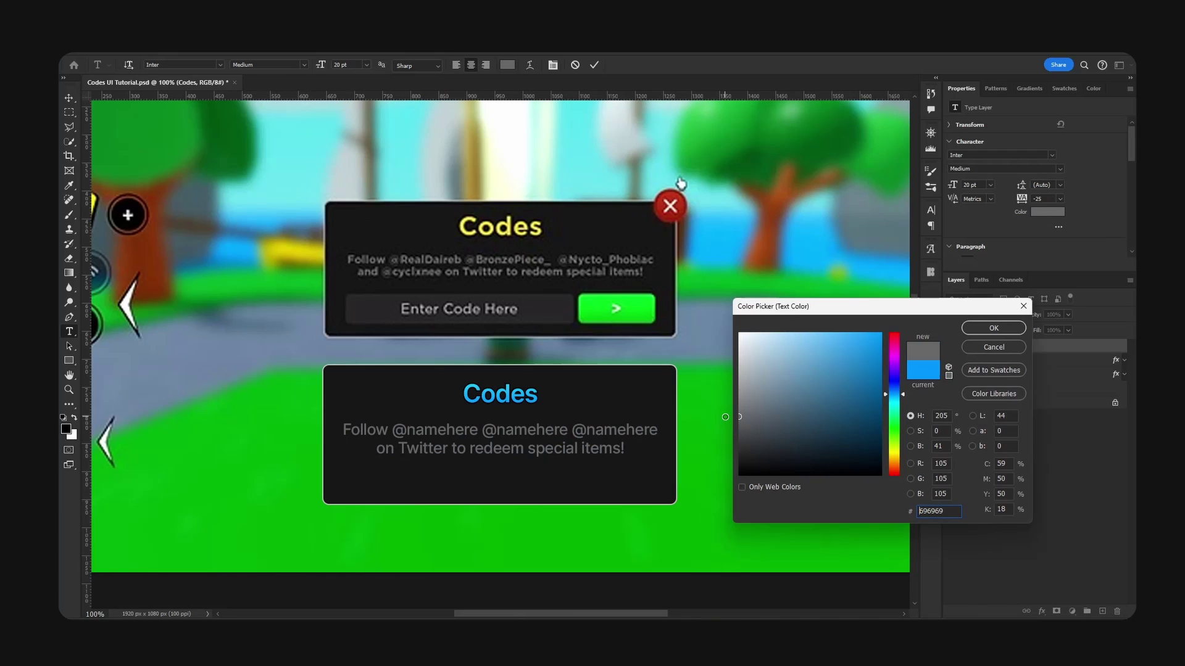
{"action": "key", "text": "Return"}
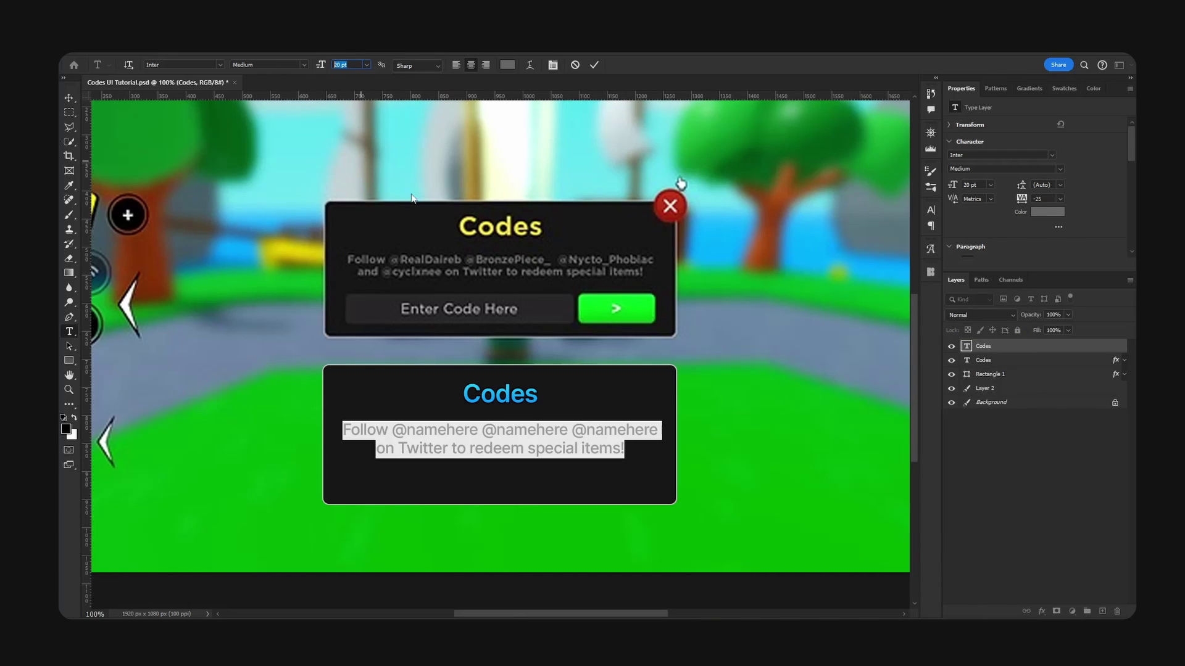
Set the description text size to 16 pt and move it up closer to the title
{"action": "type", "text": "14"}
{"action": "key", "text": "Return"}
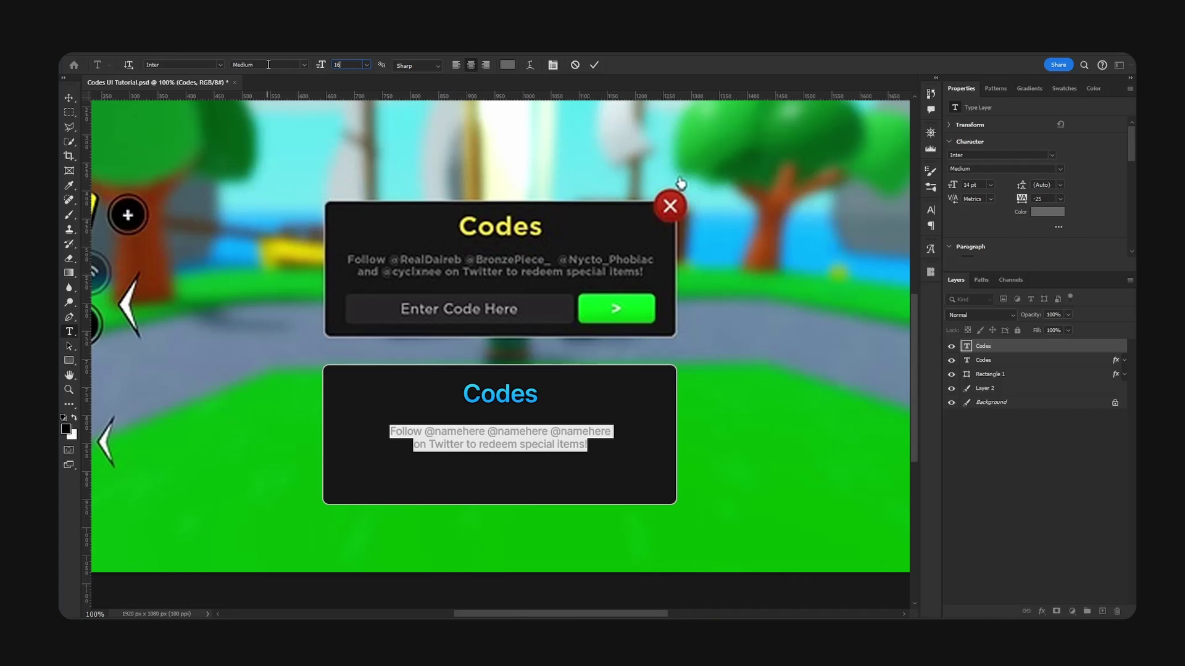
{"action": "type", "text": "16"}
{"action": "key", "text": "Return"}
{"action": "left_click", "coordinate": [68, 97]}
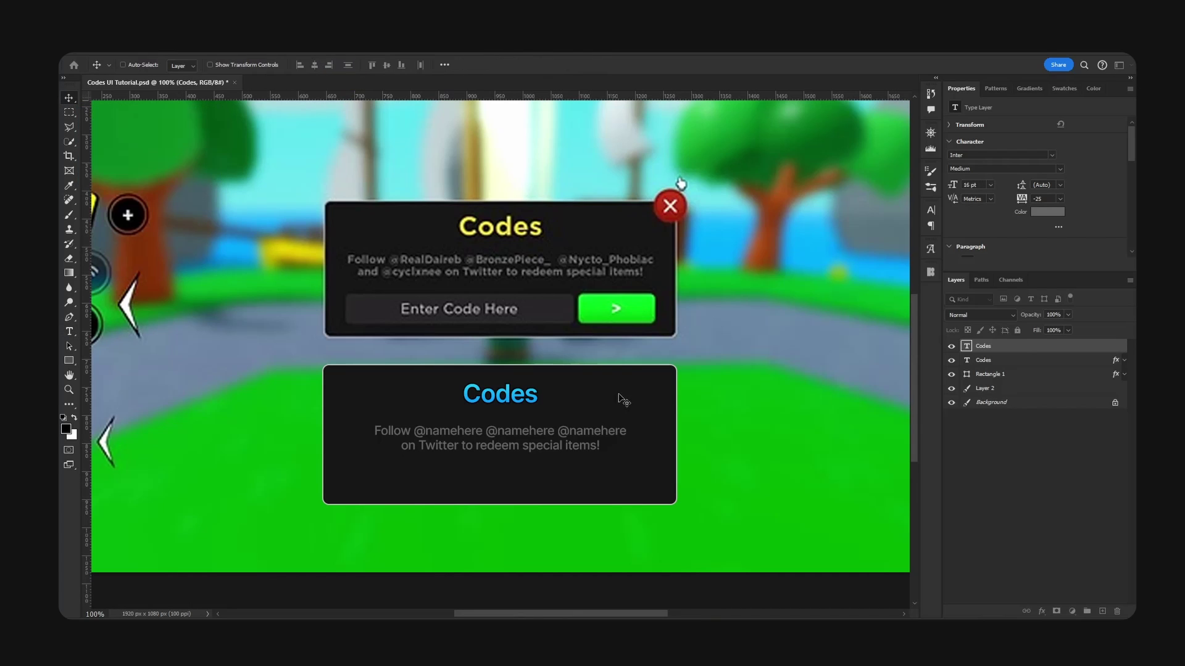
{"action": "left_click_drag", "start_coordinate": [621, 454], "coordinate": [623, 432]}
Copy the Codes title's layer style onto the description text and hide the pasted gradient overlay
{"action": "left_click", "coordinate": [1045, 361]}
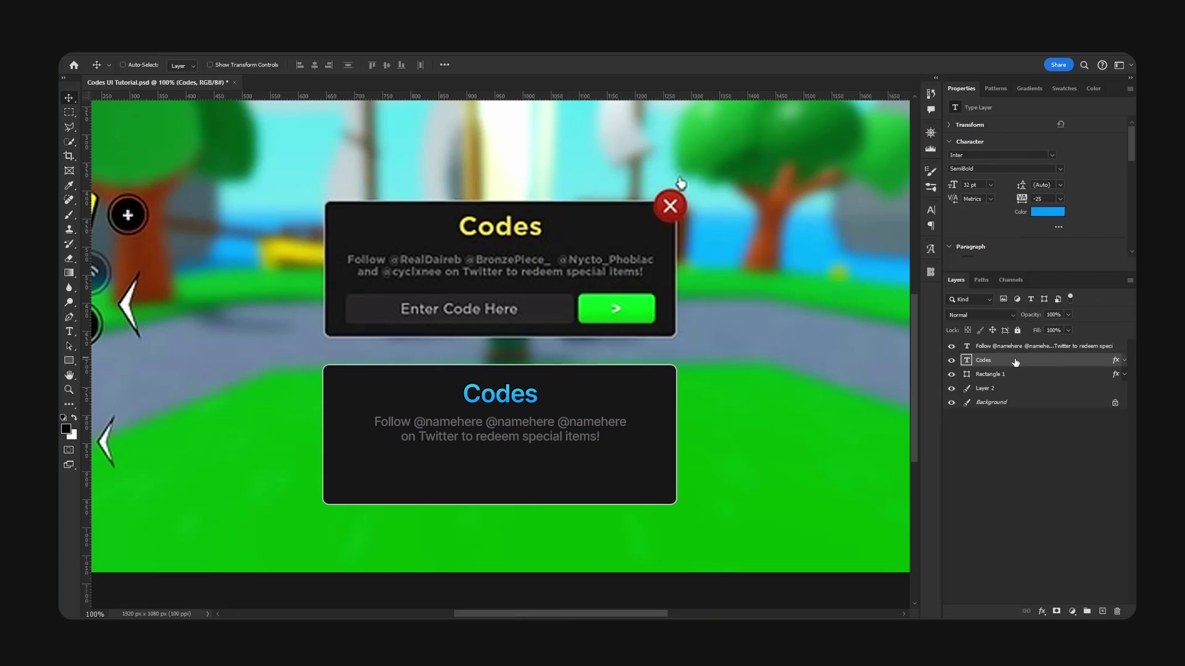
{"action": "right_click", "coordinate": [1015, 362]}
{"action": "left_click", "coordinate": [1059, 471]}
{"action": "right_click", "coordinate": [1041, 347]}
{"action": "left_click", "coordinate": [966, 482]}
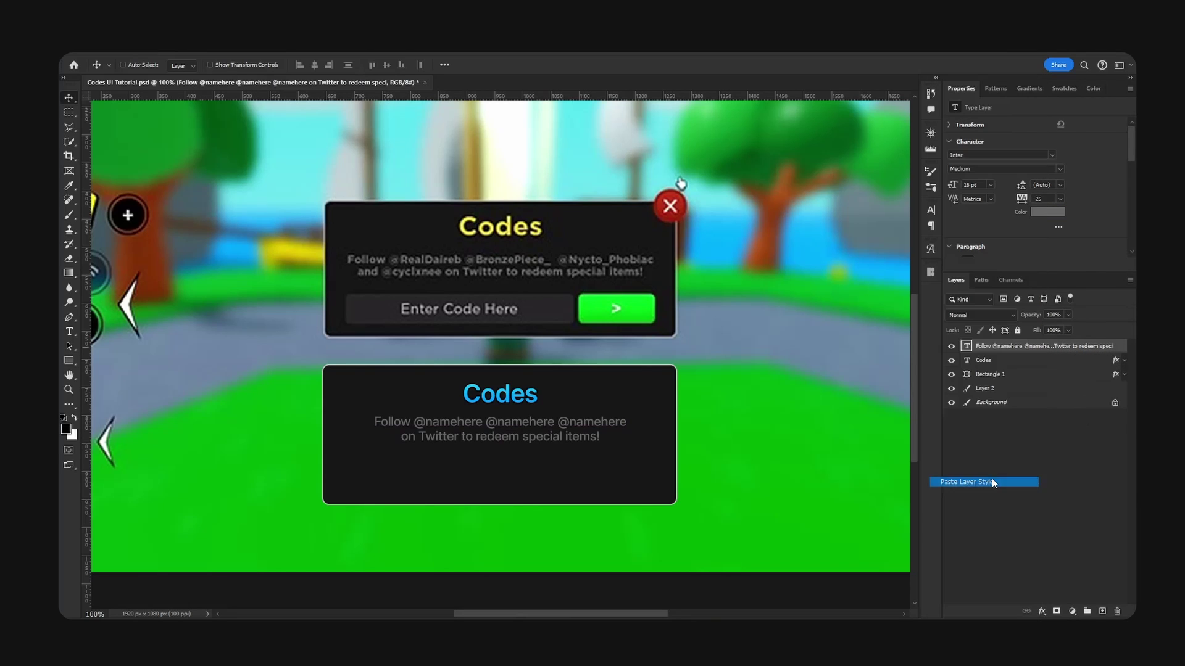
{"action": "left_click", "coordinate": [1124, 347]}
{"action": "left_click", "coordinate": [1124, 348]}
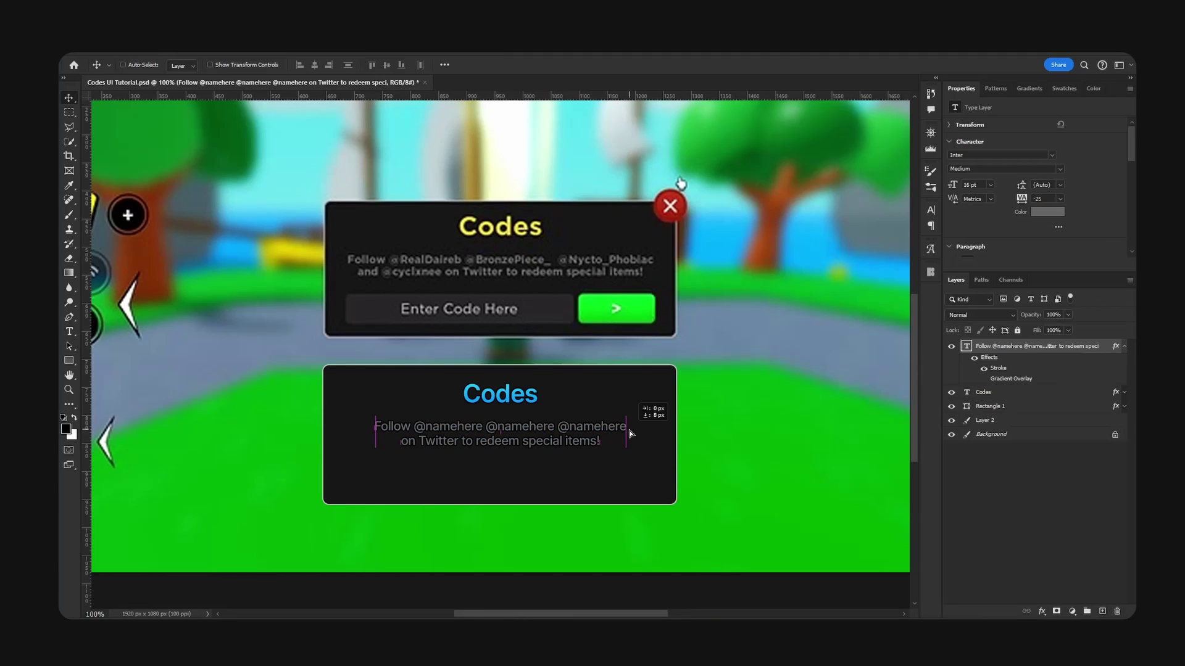
Move the description text slightly down and nudge the Codes title down a few pixels
{"action": "left_click_drag", "start_coordinate": [632, 426], "coordinate": [629, 425]}
{"action": "left_click_drag", "start_coordinate": [544, 385], "coordinate": [586, 392]}
{"action": "left_click", "coordinate": [1004, 349]}
{"action": "left_click", "coordinate": [987, 360]}
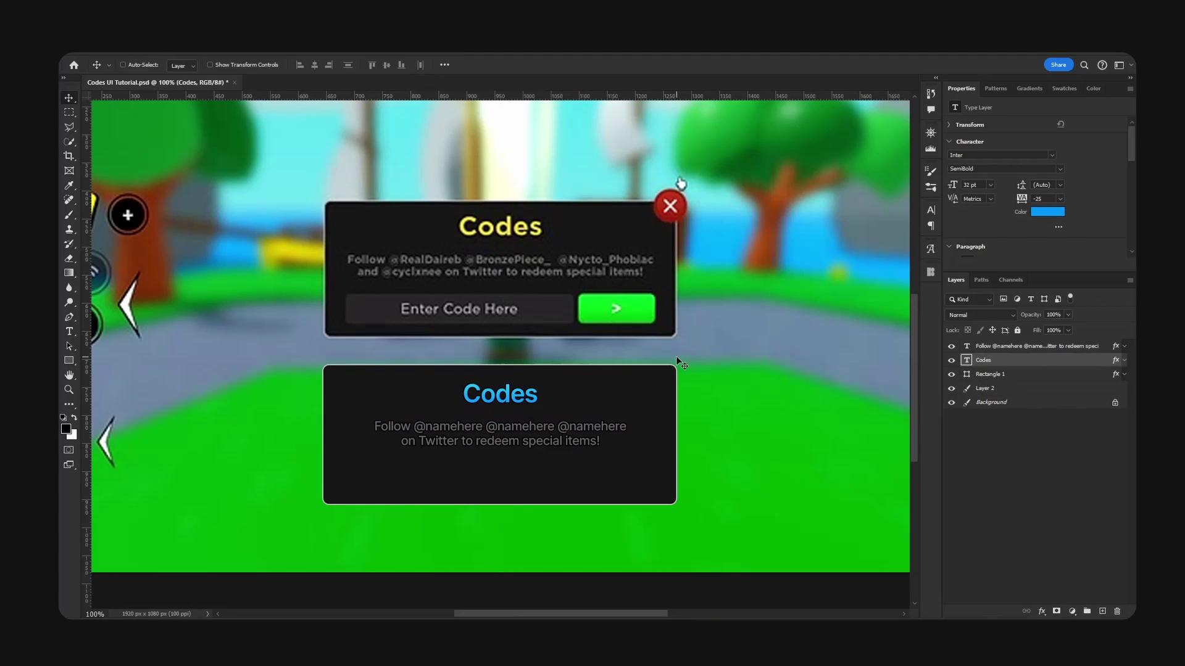
{"action": "key", "text": "Down"}
{"action": "key", "text": "Down"}
{"action": "key", "text": "Down"}
{"action": "key", "text": "Down"}
{"action": "key", "text": "Down"}
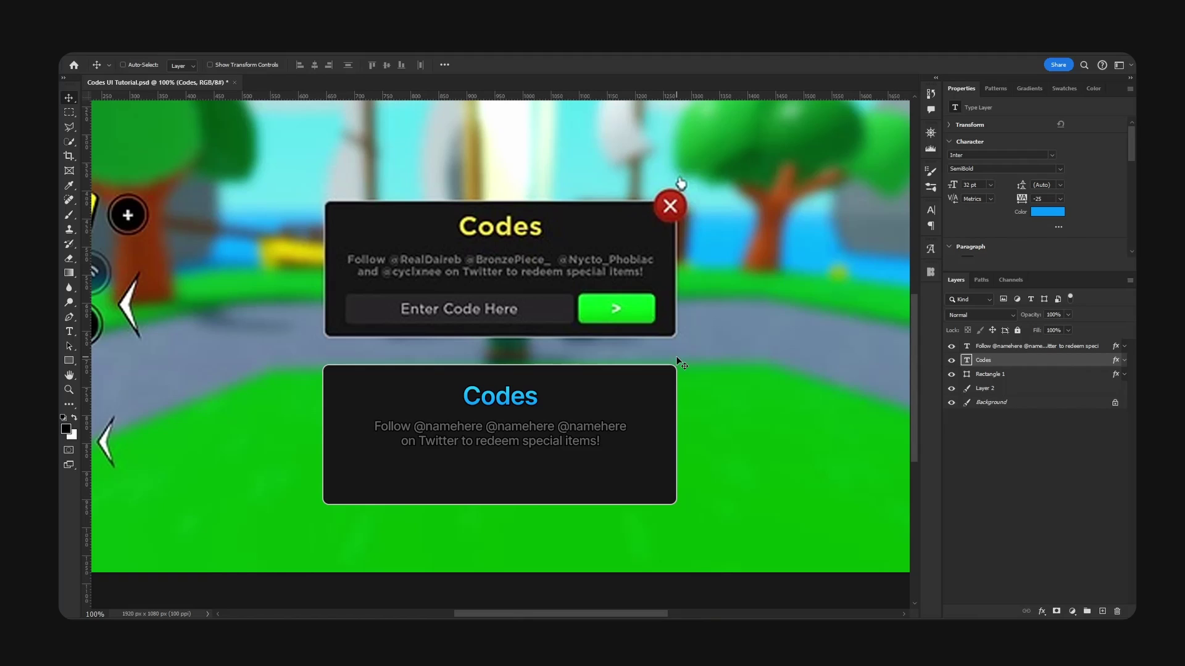
On a new layer above the description, draw a rounded rectangle about 410 × 55 px over the reference code field, filled with that field's sampled colour
{"action": "left_click", "coordinate": [1003, 346]}
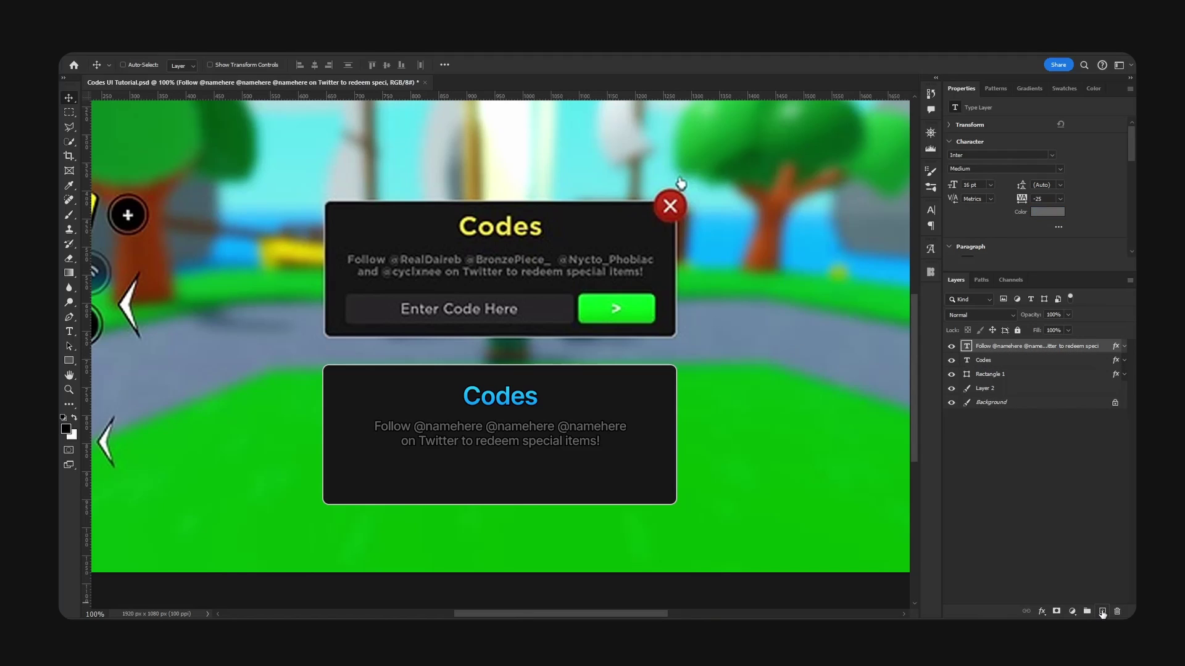
{"action": "left_click", "coordinate": [1102, 611]}
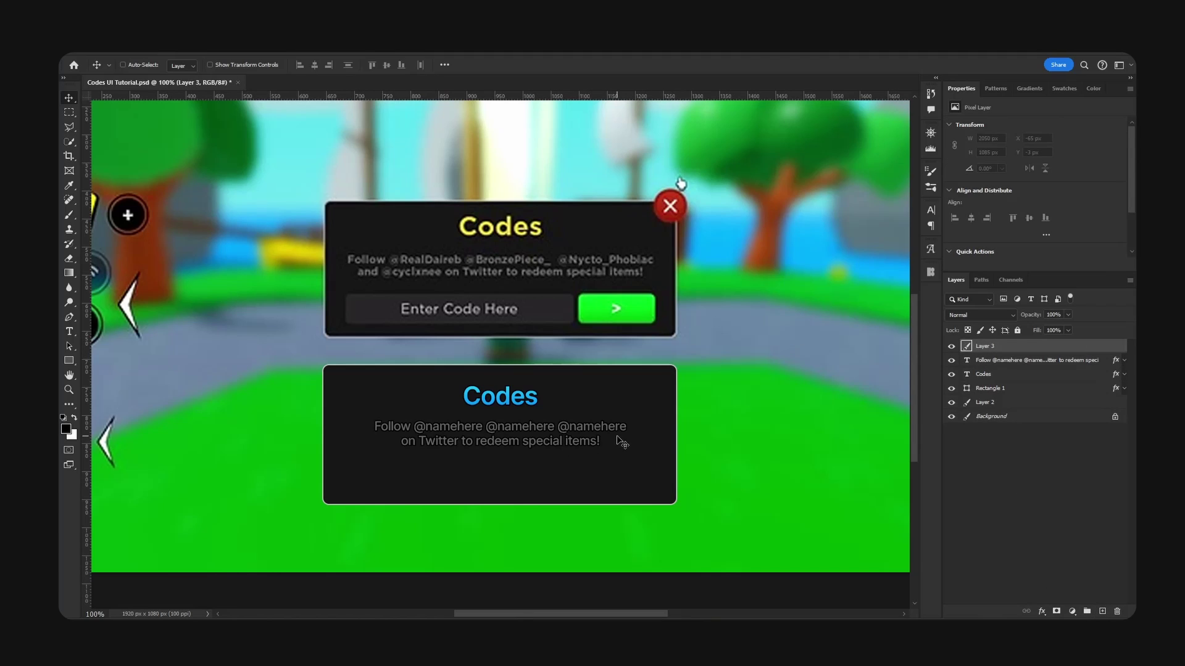
{"action": "left_click", "coordinate": [69, 361]}
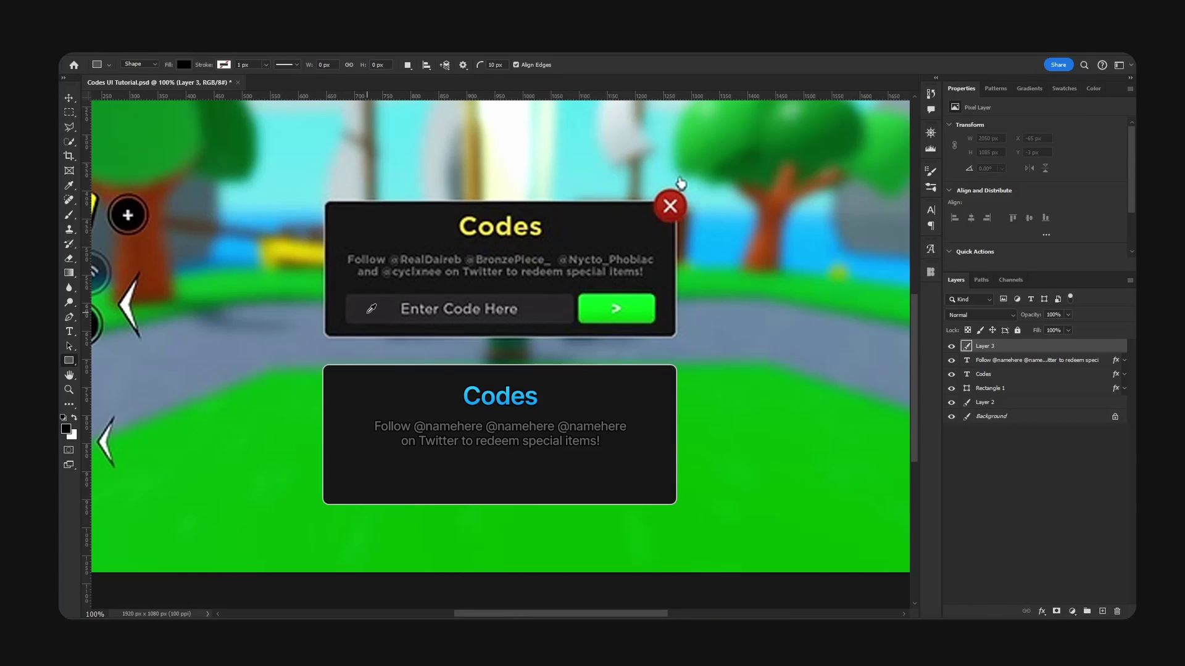
{"action": "left_click", "coordinate": [368, 311]}
{"action": "left_click_drag", "start_coordinate": [346, 294], "coordinate": [575, 324]}
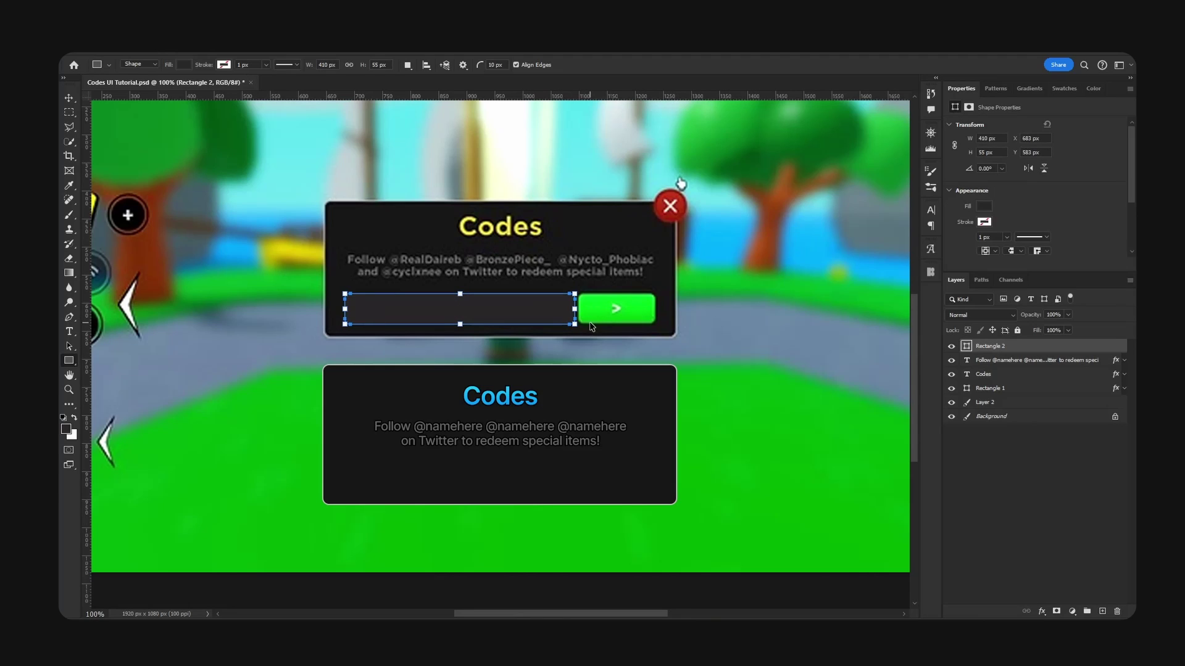
Move the new rectangle into the lower panel beneath the description and nudge the description text slightly up
{"action": "key", "text": "v"}
{"action": "left_click_drag", "start_coordinate": [556, 309], "coordinate": [563, 473]}
{"action": "left_click", "coordinate": [562, 434], "text": "ctrl"}
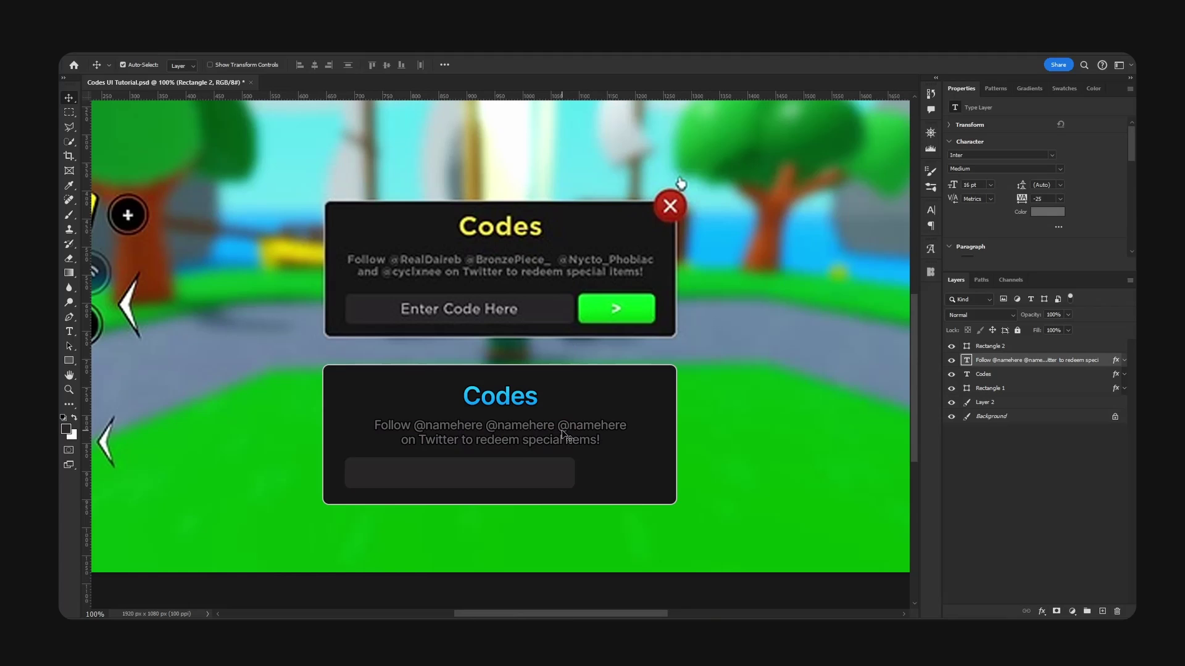
Add a 2 px outside stroke to the code field rectangle in a near-black grey matching the panel background
{"action": "left_click", "coordinate": [989, 347]}
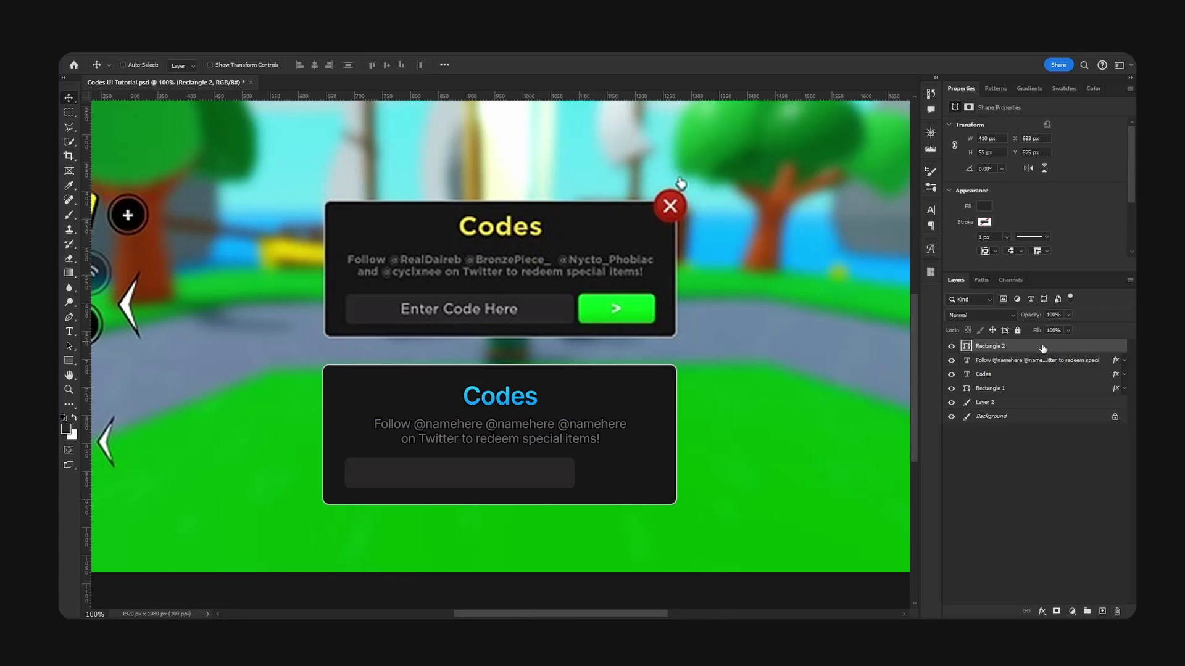
{"action": "right_click", "coordinate": [1042, 350]}
{"action": "left_click", "coordinate": [994, 131]}
{"action": "left_click", "coordinate": [731, 281]}
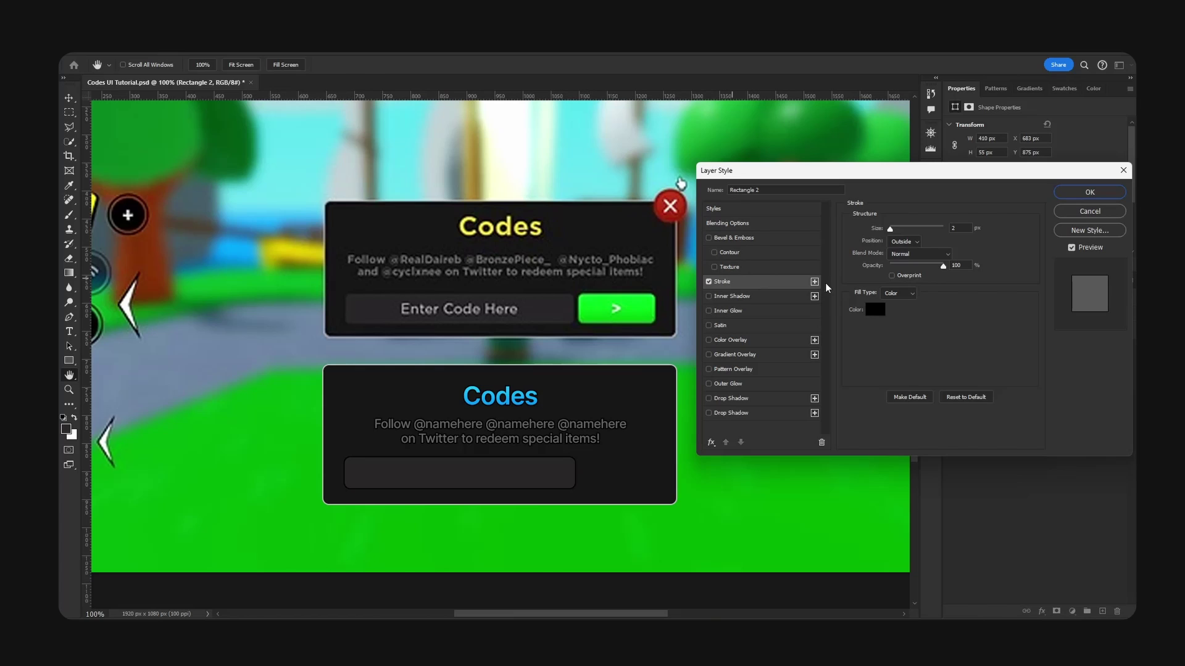
{"action": "left_click", "coordinate": [875, 309]}
{"action": "left_click", "coordinate": [738, 457]}
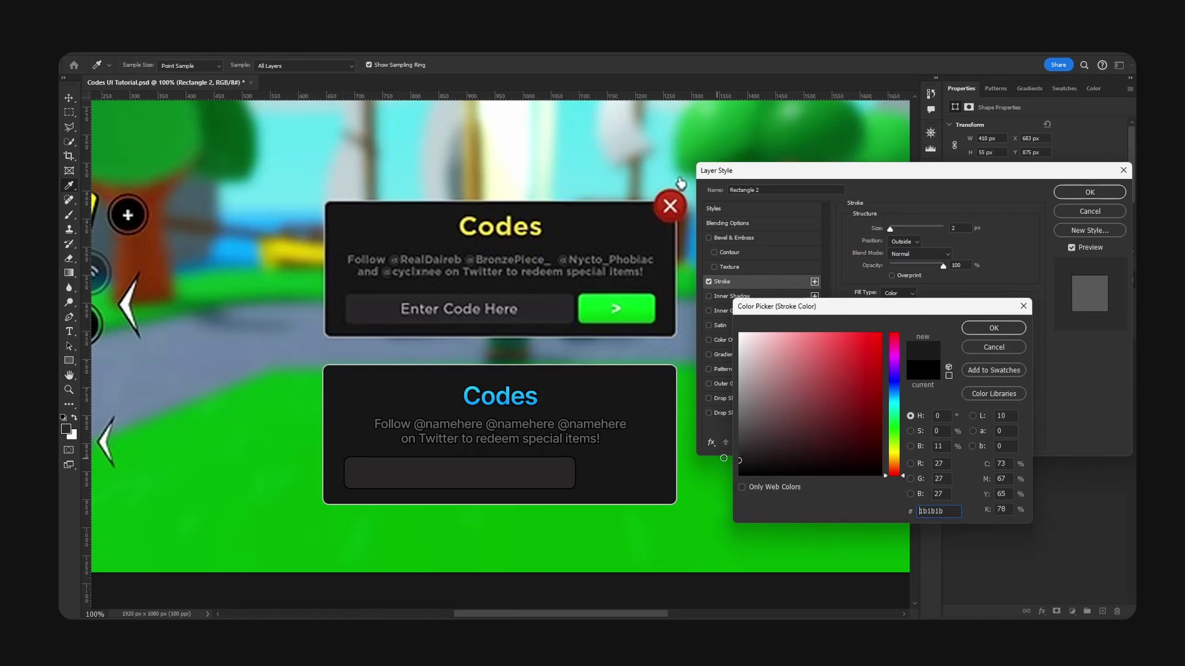
{"action": "left_click_drag", "start_coordinate": [731, 463], "coordinate": [734, 465]}
{"action": "left_click", "coordinate": [982, 329]}
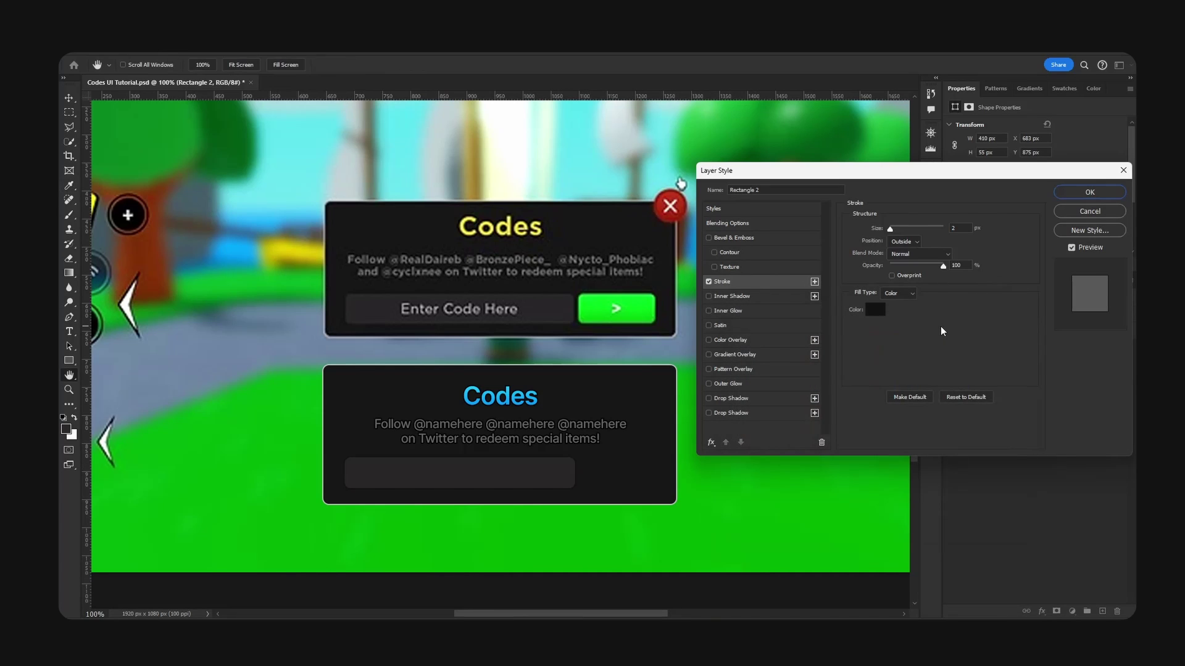
Add a white inner shadow to the code field rectangle with 7% opacity, -90° angle, 0 px distance, 100% choke and 2 px size
{"action": "left_click", "coordinate": [959, 228]}
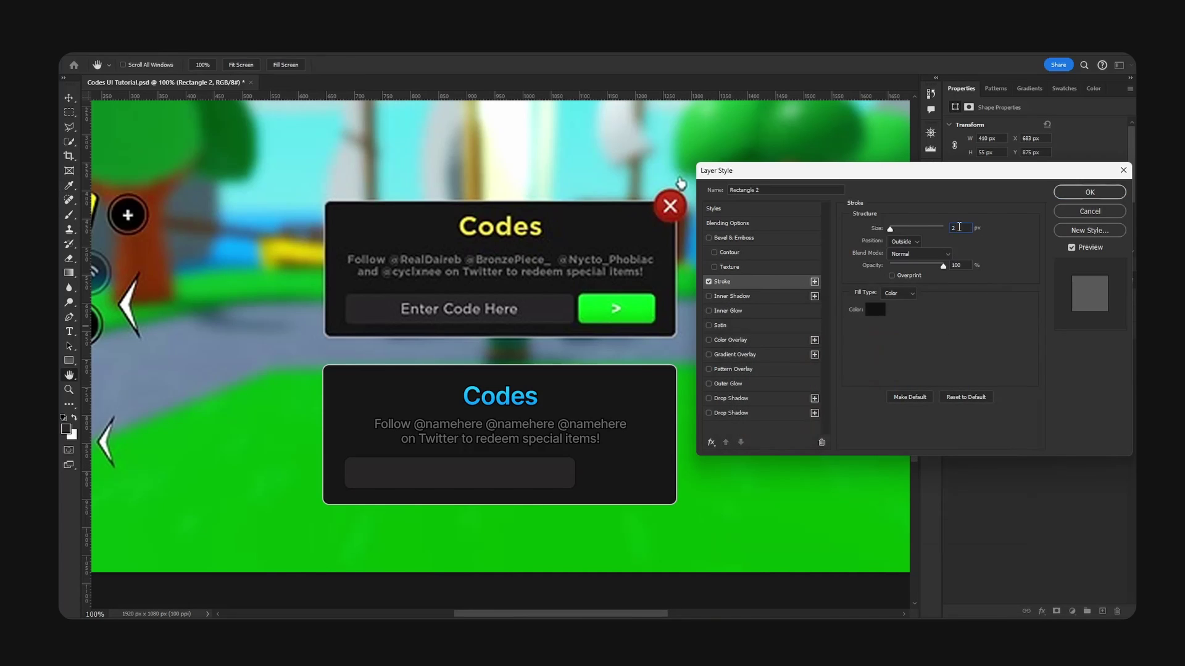
{"action": "left_click", "coordinate": [756, 295]}
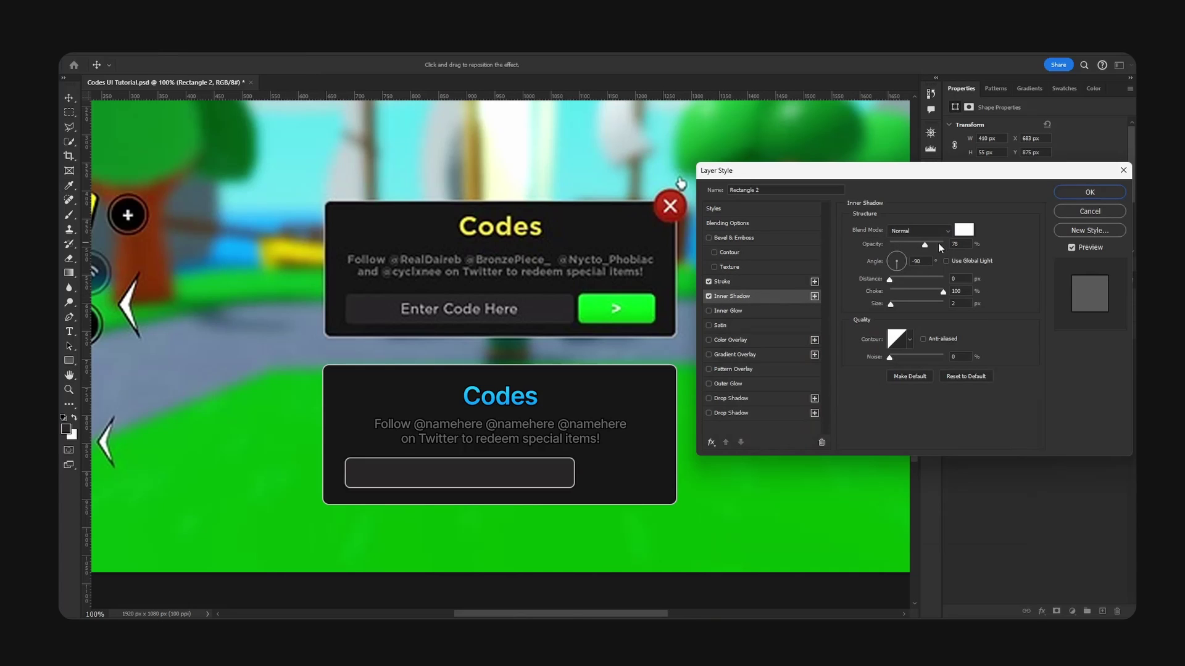
{"action": "left_click_drag", "start_coordinate": [895, 245], "coordinate": [884, 252]}
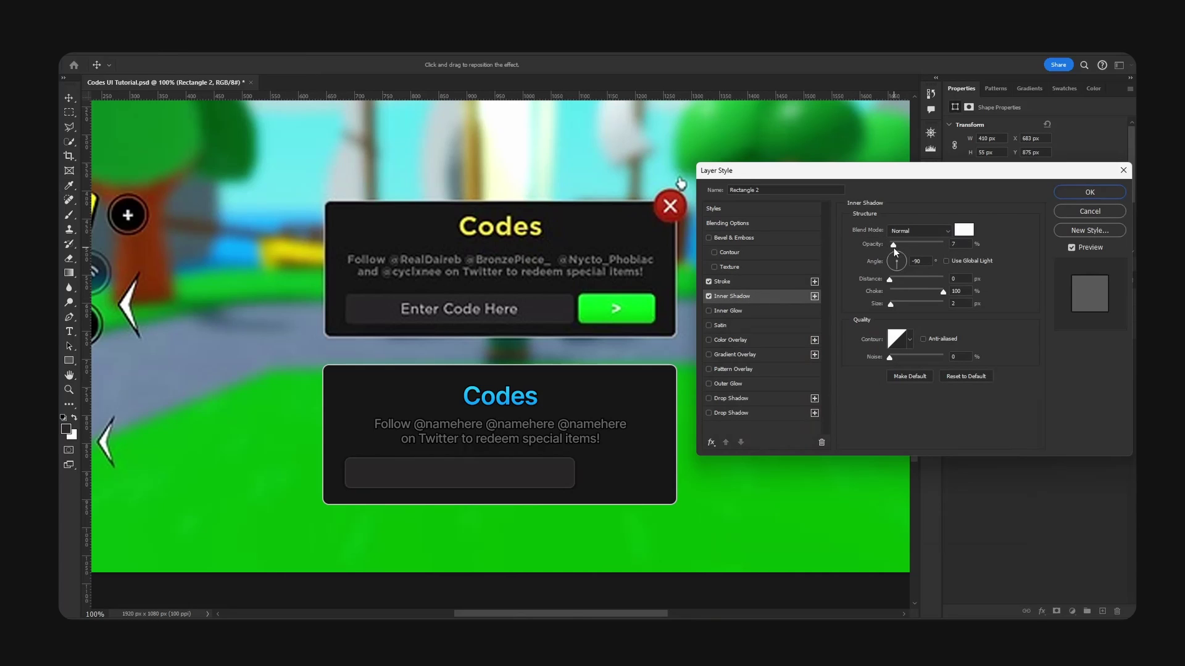
{"action": "left_click", "coordinate": [1090, 192]}
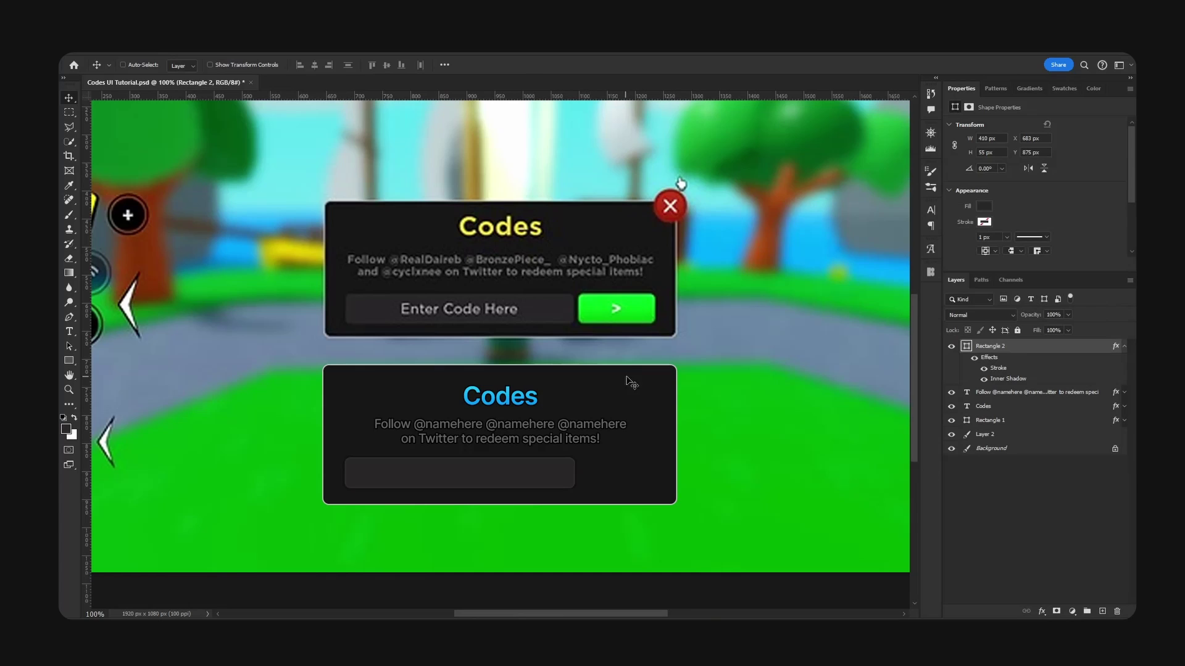
{"action": "left_click", "coordinate": [1125, 348]}
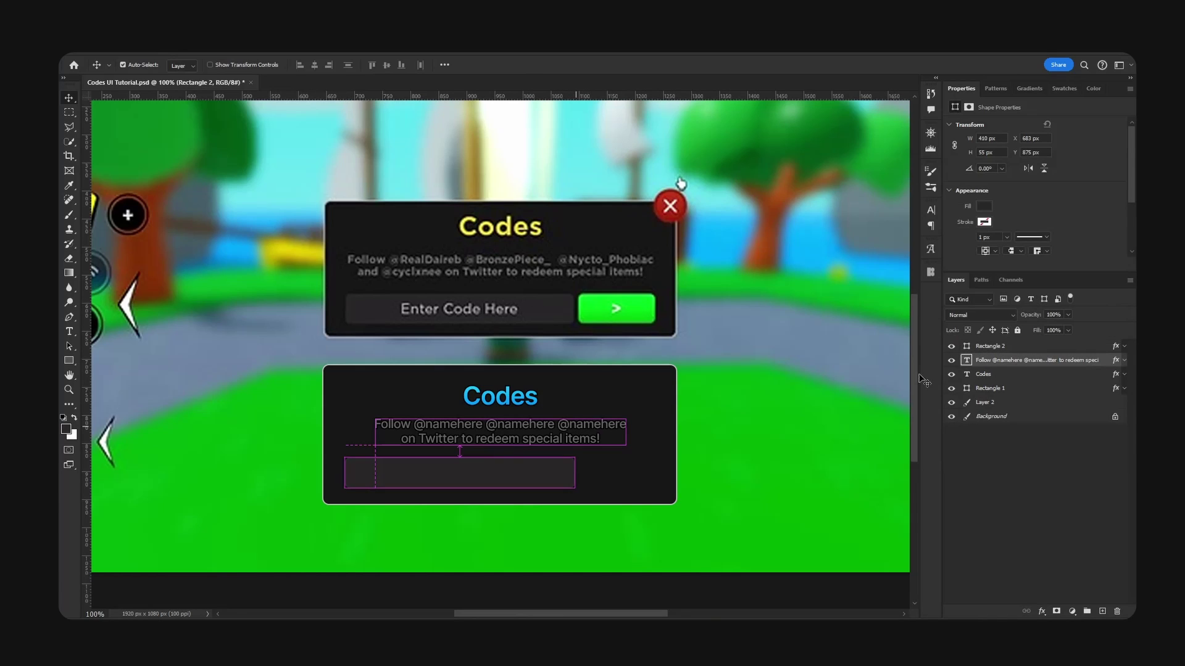
Duplicate the description text, bring the copy above the code field rectangle and move it down over the field
{"action": "left_click", "coordinate": [1027, 361]}
{"action": "key", "text": "ctrl+j"}
{"action": "key", "text": "ctrl+bracketright"}
{"action": "left_click_drag", "start_coordinate": [546, 372], "coordinate": [506, 426]}
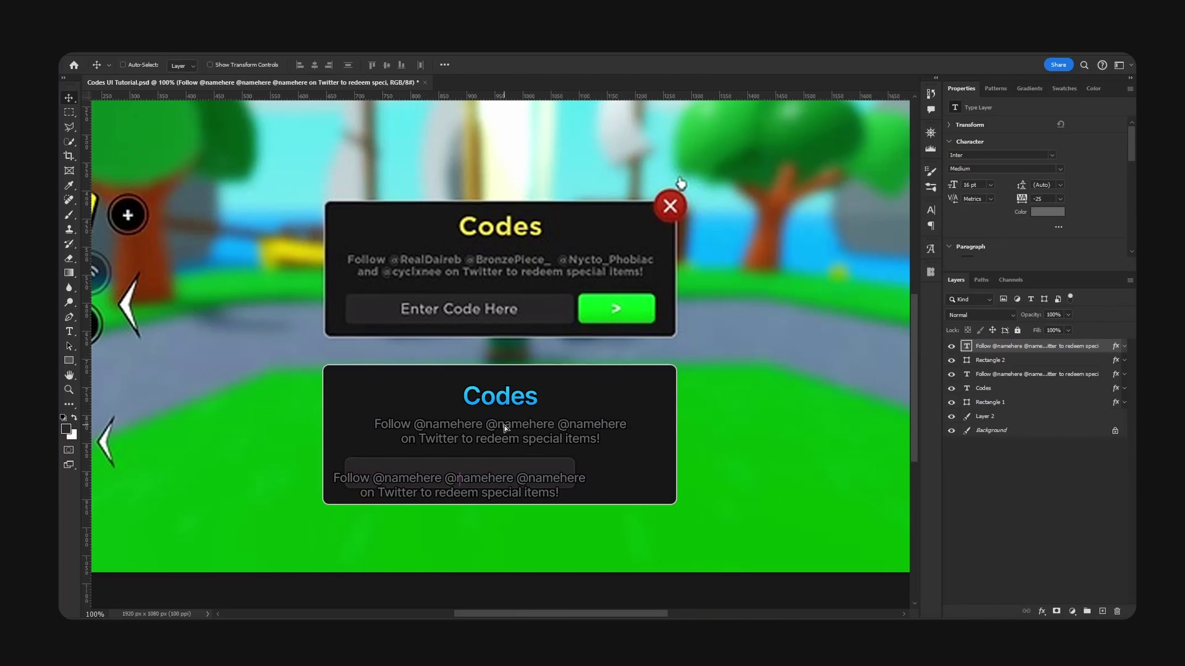
Replace the copied description's wording with "Enter Code Here"
{"action": "key", "text": "t"}
{"action": "left_click", "coordinate": [503, 483]}
{"action": "key", "text": "ctrl+a"}
{"action": "type", "text": "Enter Code He"}
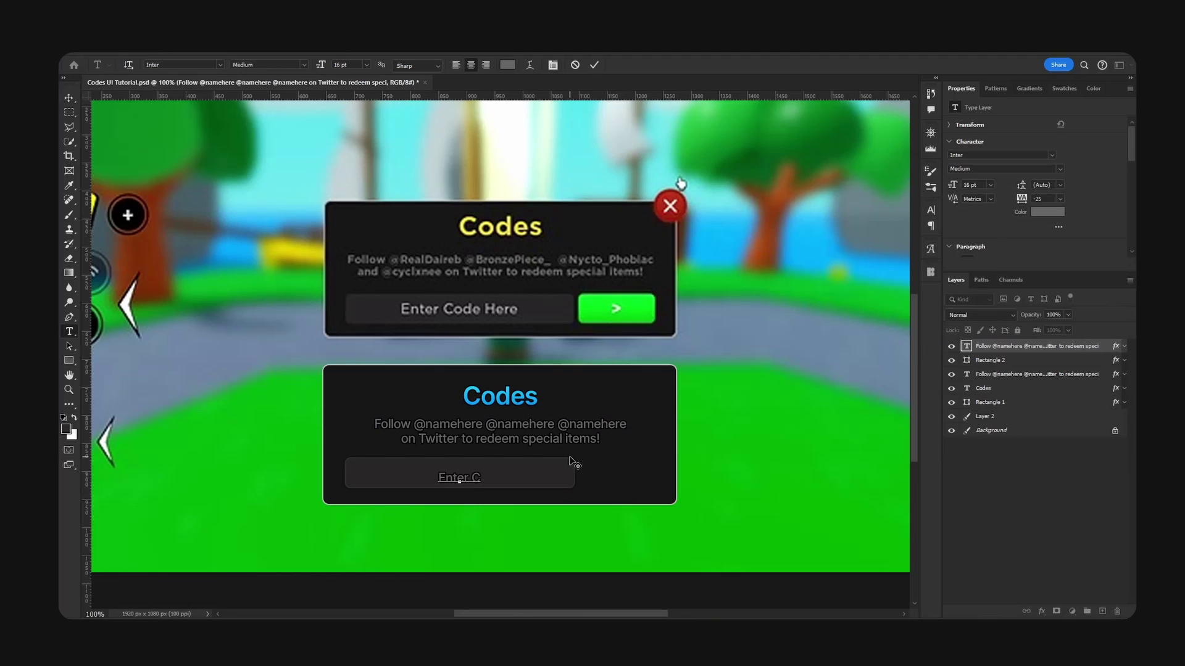
{"action": "type", "text": "re"}
Recolour the "Enter Code Here" text light grey (b4b4b4) and set its font size to 18 pt
{"action": "key", "text": "ctrl+a"}
{"action": "left_click", "coordinate": [509, 64]}
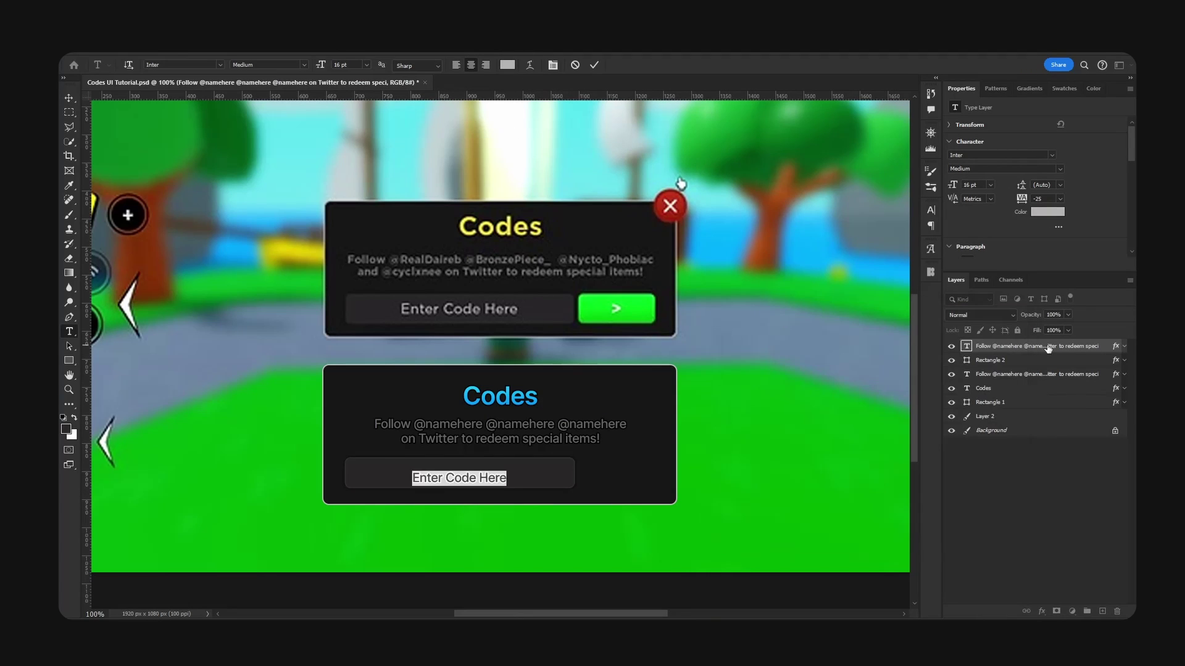
{"action": "key", "text": "ctrl+Return"}
{"action": "key", "text": "v"}
{"action": "double_click", "coordinate": [483, 480]}
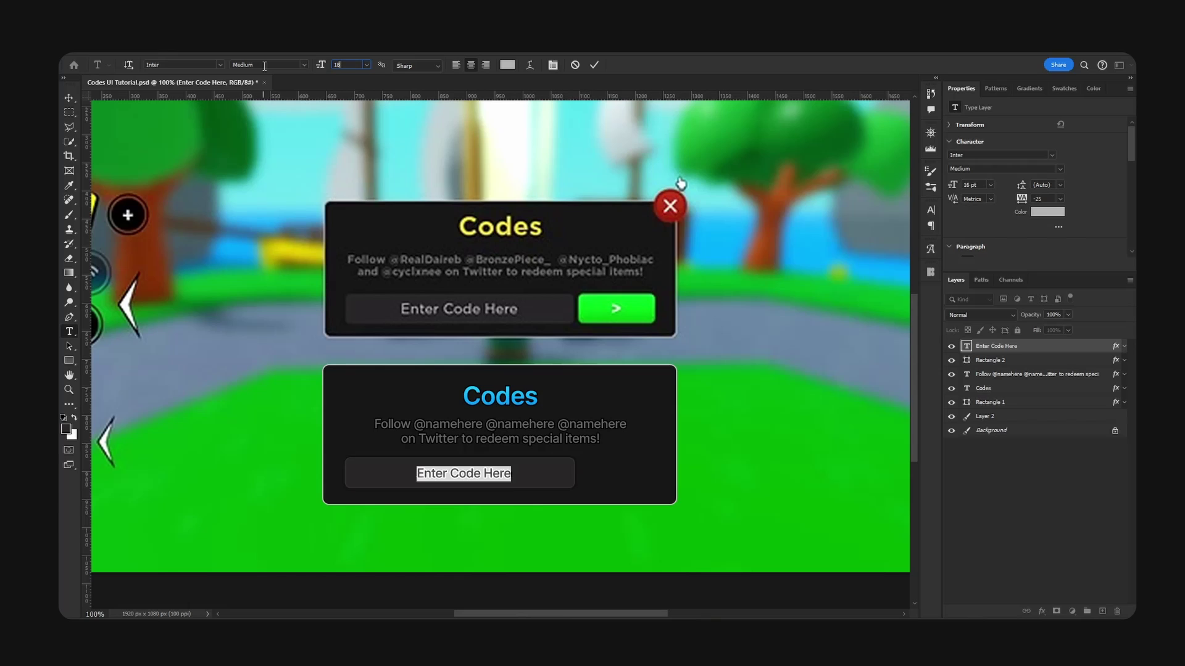
{"action": "key", "text": "Return"}
{"action": "left_click", "coordinate": [66, 95]}
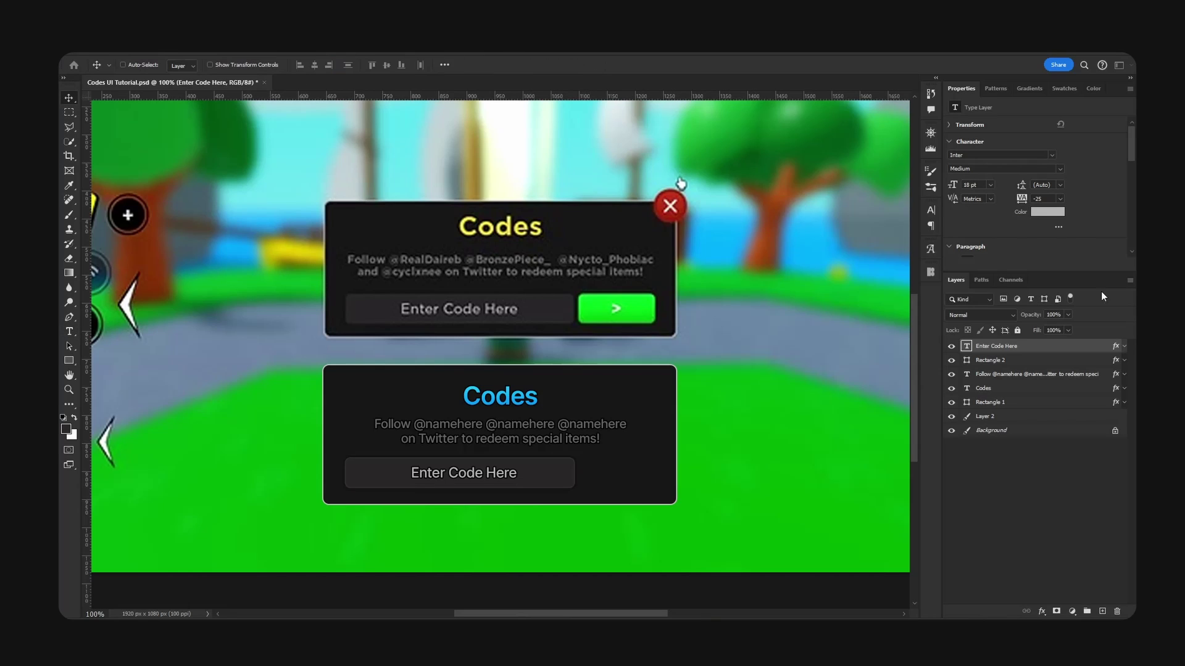
Set the stroke colour of the "Enter Code Here" text to 191919 and nudge the text slightly up
{"action": "double_click", "coordinate": [1100, 344]}
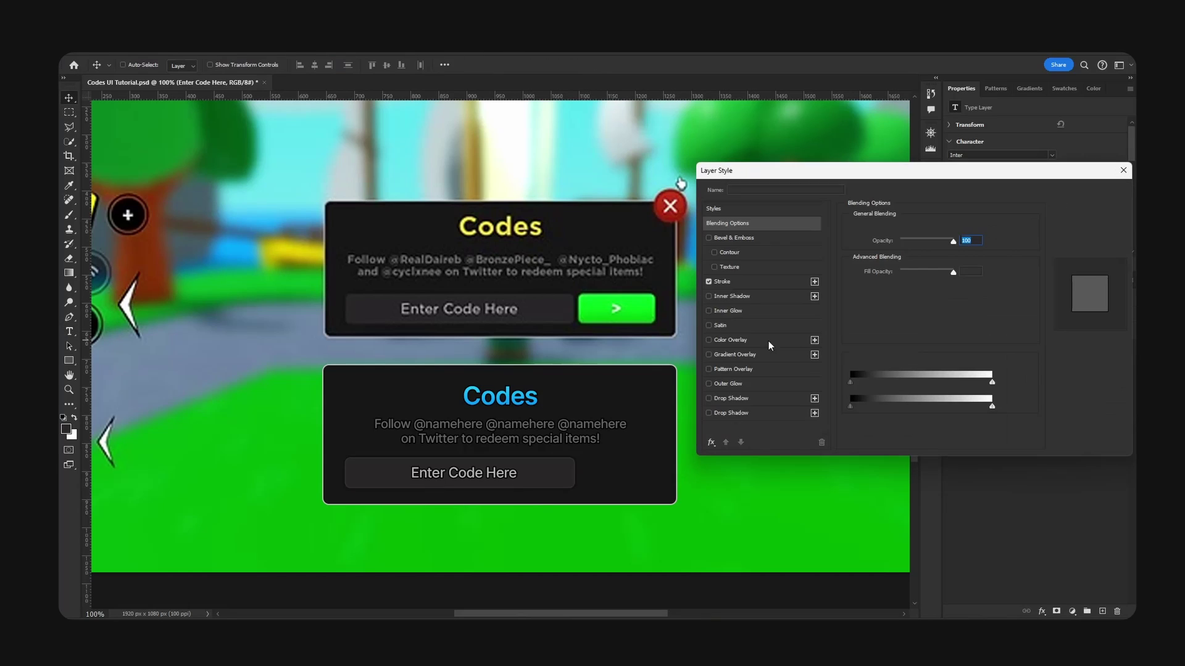
{"action": "left_click", "coordinate": [736, 282]}
{"action": "left_click", "coordinate": [880, 313]}
{"action": "type", "text": "191919"}
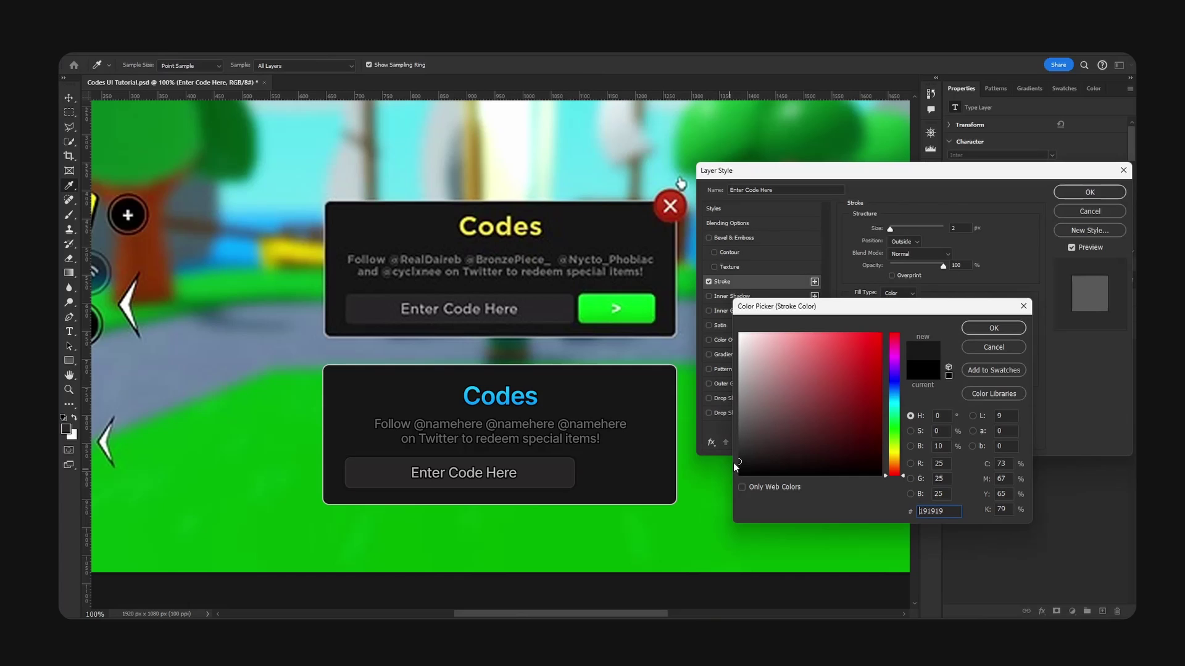
{"action": "left_click", "coordinate": [1010, 328]}
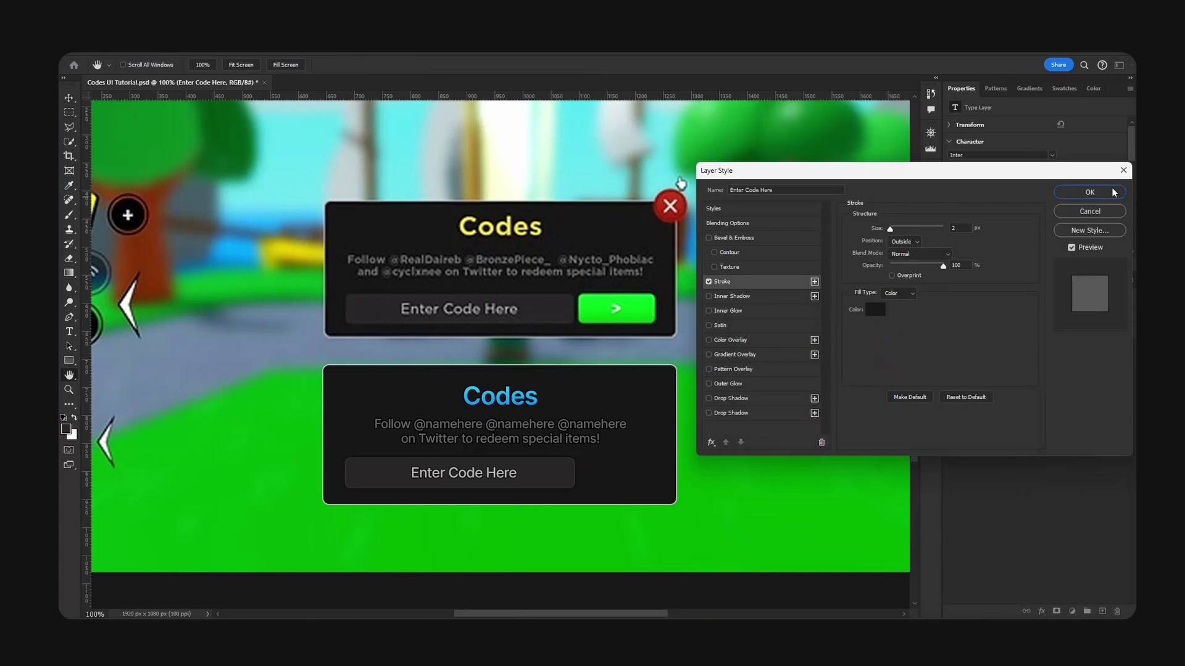
{"action": "left_click", "coordinate": [1090, 192]}
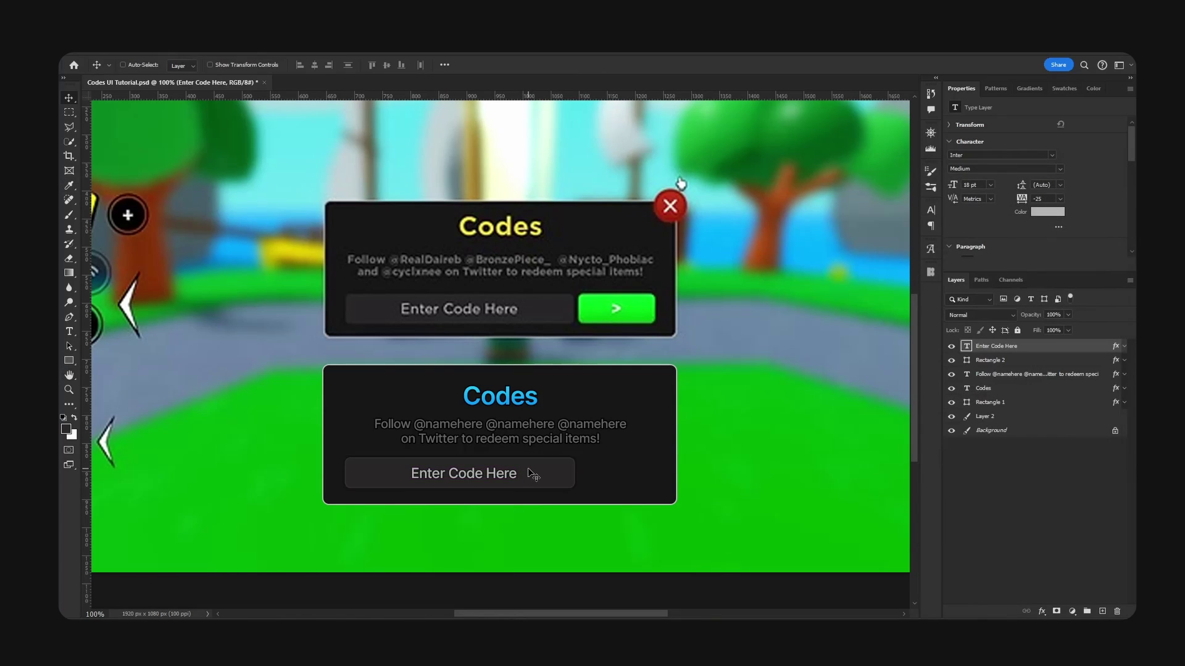
{"action": "key", "text": "Up"}
{"action": "left_click", "coordinate": [1096, 376]}
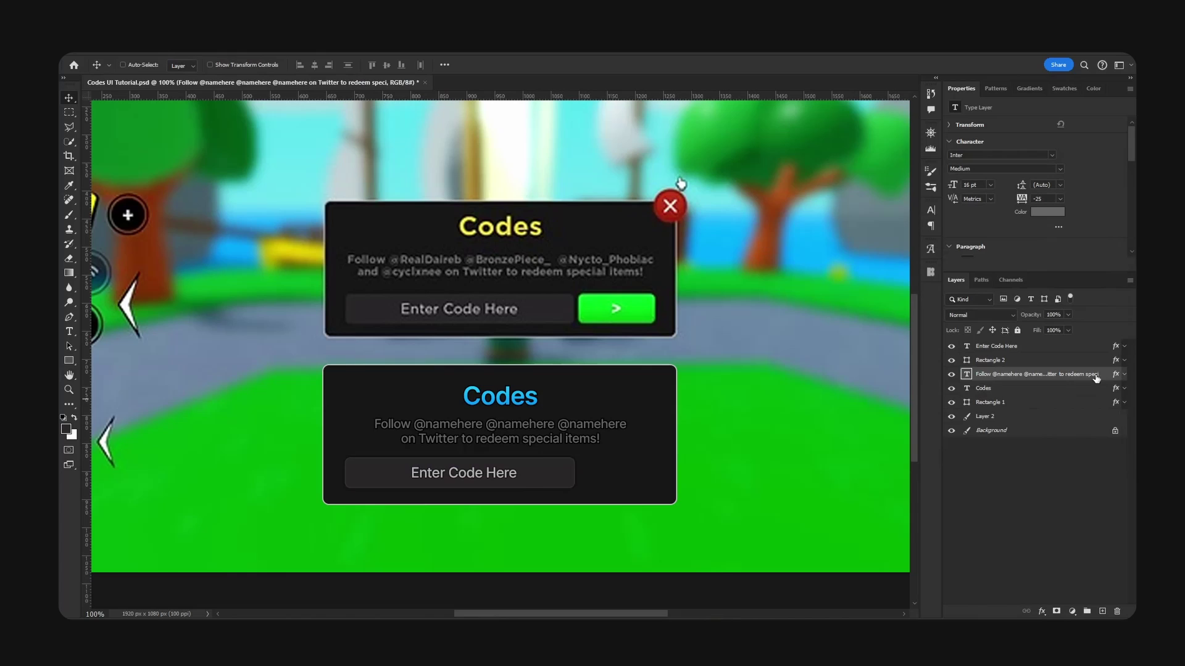
{"action": "double_click", "coordinate": [1115, 377]}
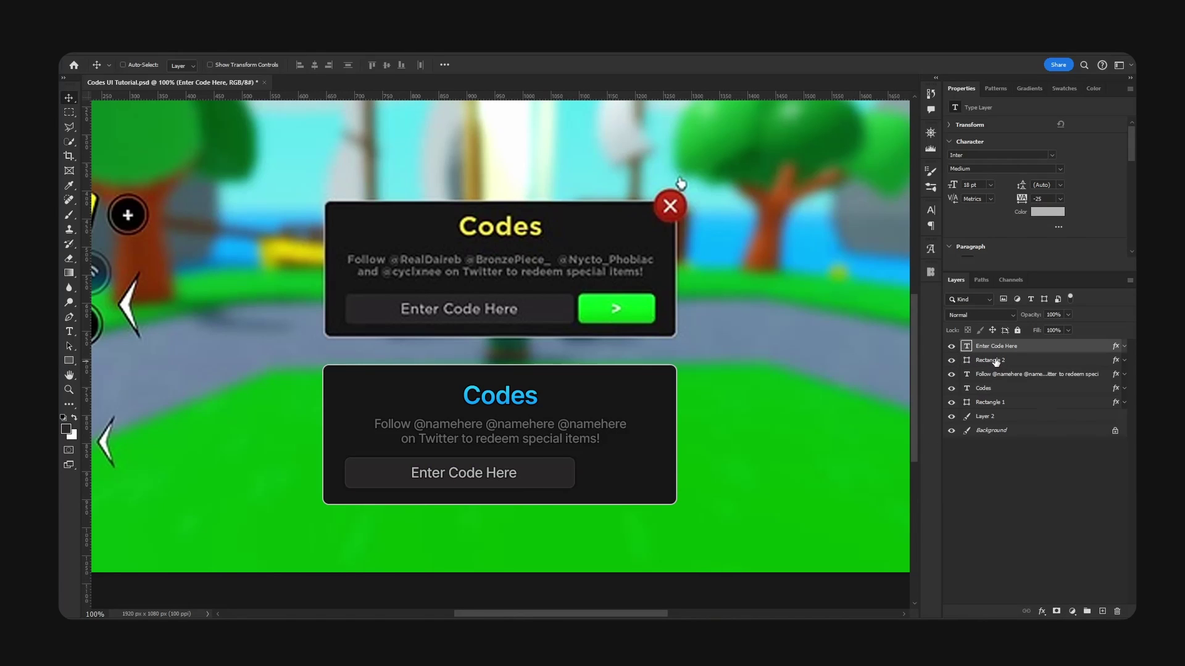
Duplicate the code field rectangle beside the original and narrow the copy to about 116 px for the submit button
{"action": "left_click", "coordinate": [995, 362]}
{"action": "key", "text": "ctrl+j"}
{"action": "left_click_drag", "start_coordinate": [591, 495], "coordinate": [669, 495]}
{"action": "key", "text": "ctrl+t"}
{"action": "left_click_drag", "start_coordinate": [417, 472], "coordinate": [580, 471]}
{"action": "key", "text": "Return"}
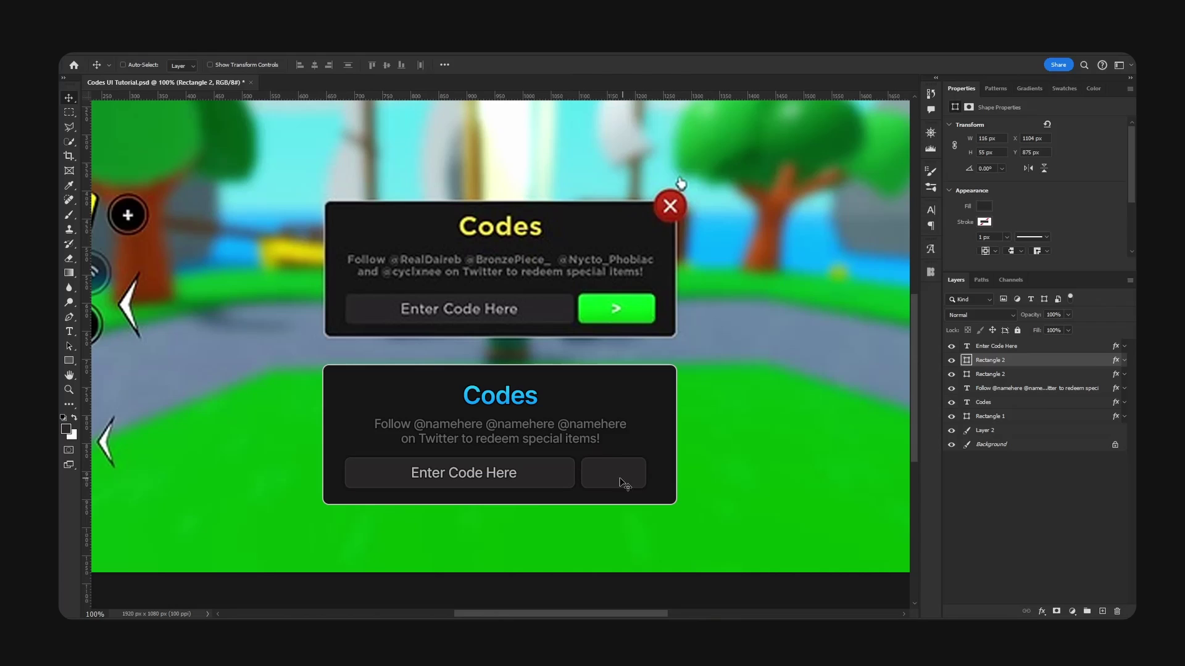
Clear the submit button's layer effects and add a gradient overlay with both stops sampled from the reference green button
{"action": "left_click_drag", "start_coordinate": [1118, 363], "coordinate": [1114, 604]}
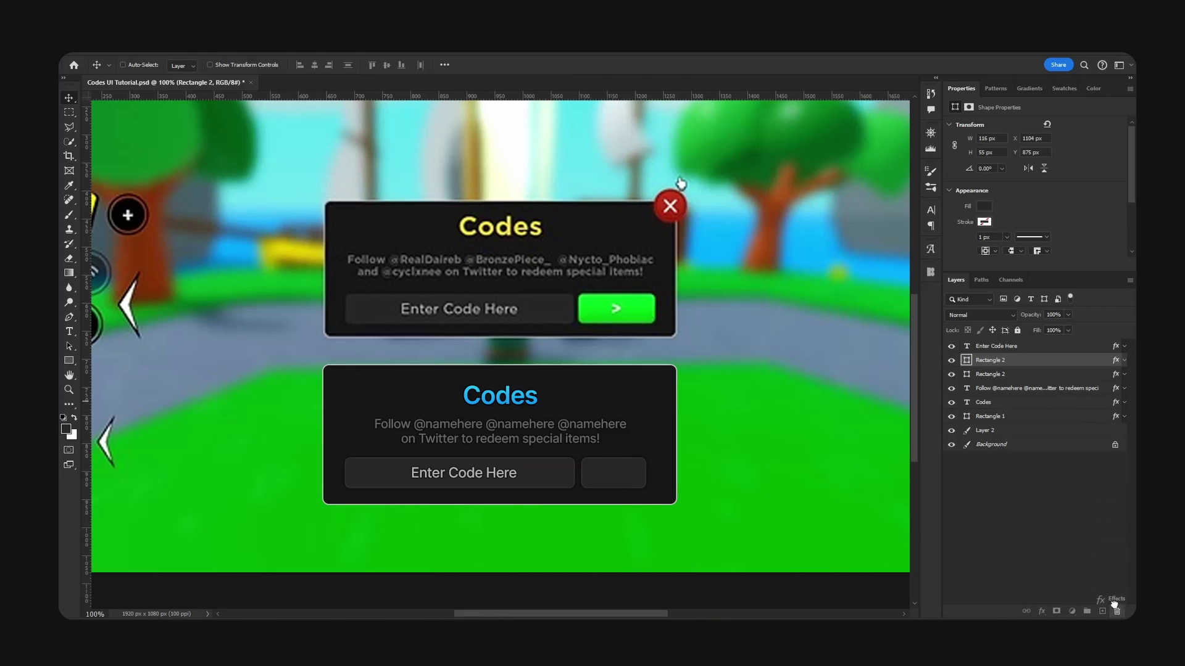
{"action": "double_click", "coordinate": [1051, 365]}
{"action": "left_click", "coordinate": [762, 357]}
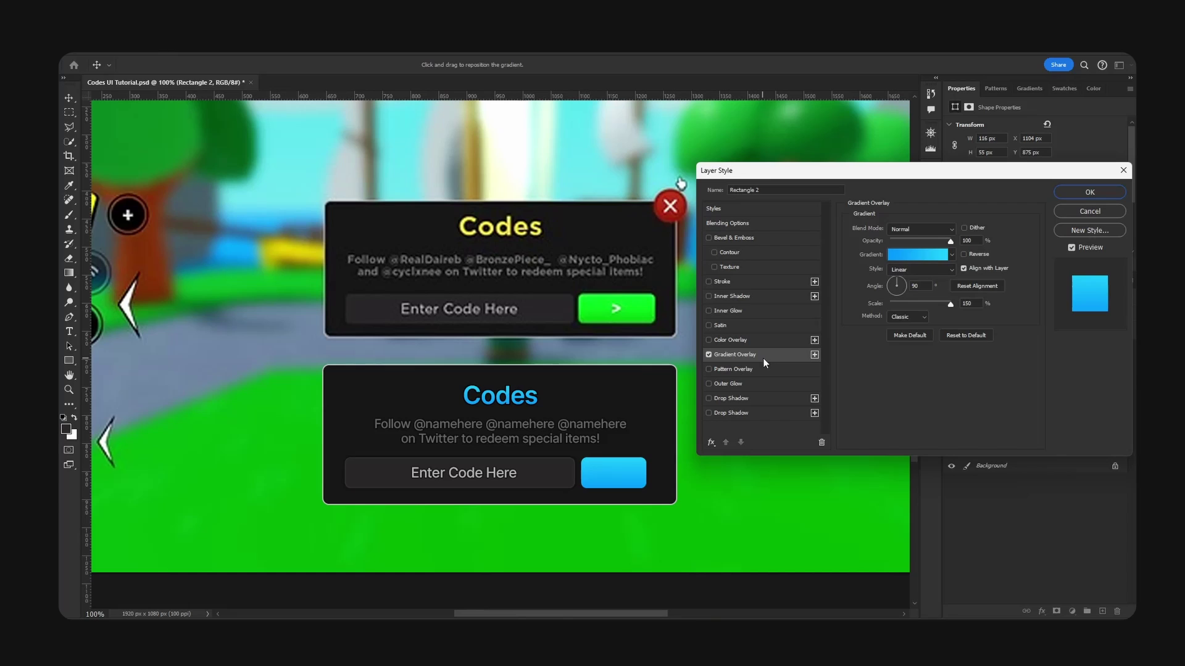
{"action": "left_click", "coordinate": [909, 257]}
{"action": "left_click", "coordinate": [743, 394]}
{"action": "double_click", "coordinate": [744, 396]}
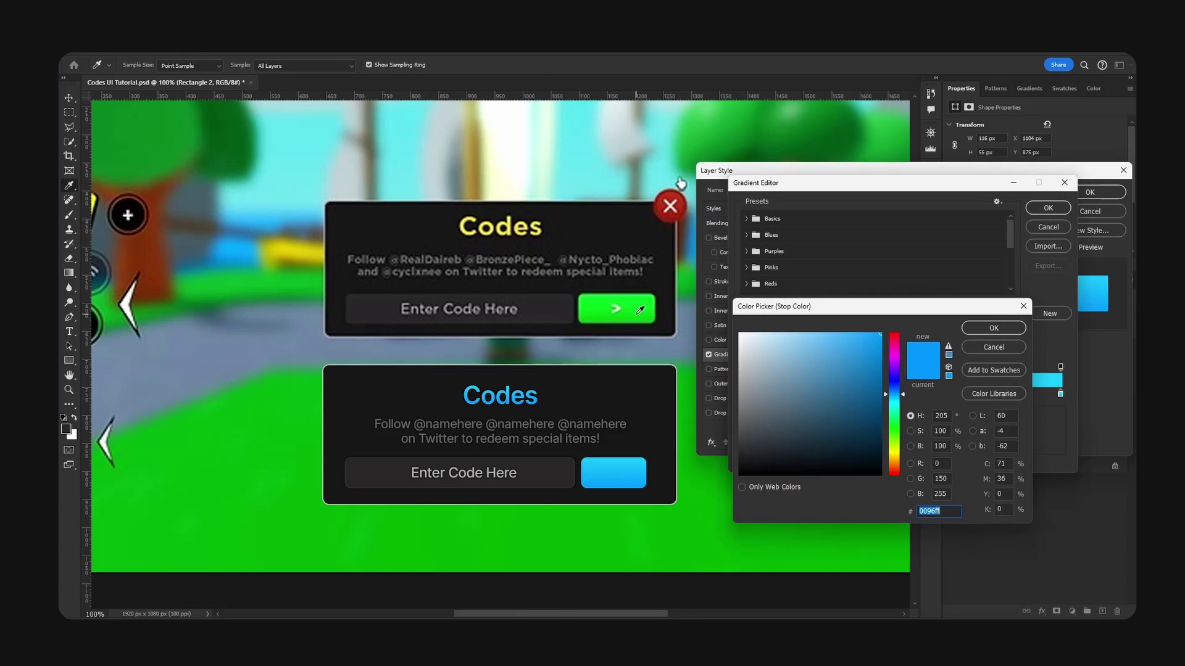
{"action": "left_click", "coordinate": [638, 314]}
{"action": "left_click", "coordinate": [989, 327]}
{"action": "double_click", "coordinate": [1060, 394]}
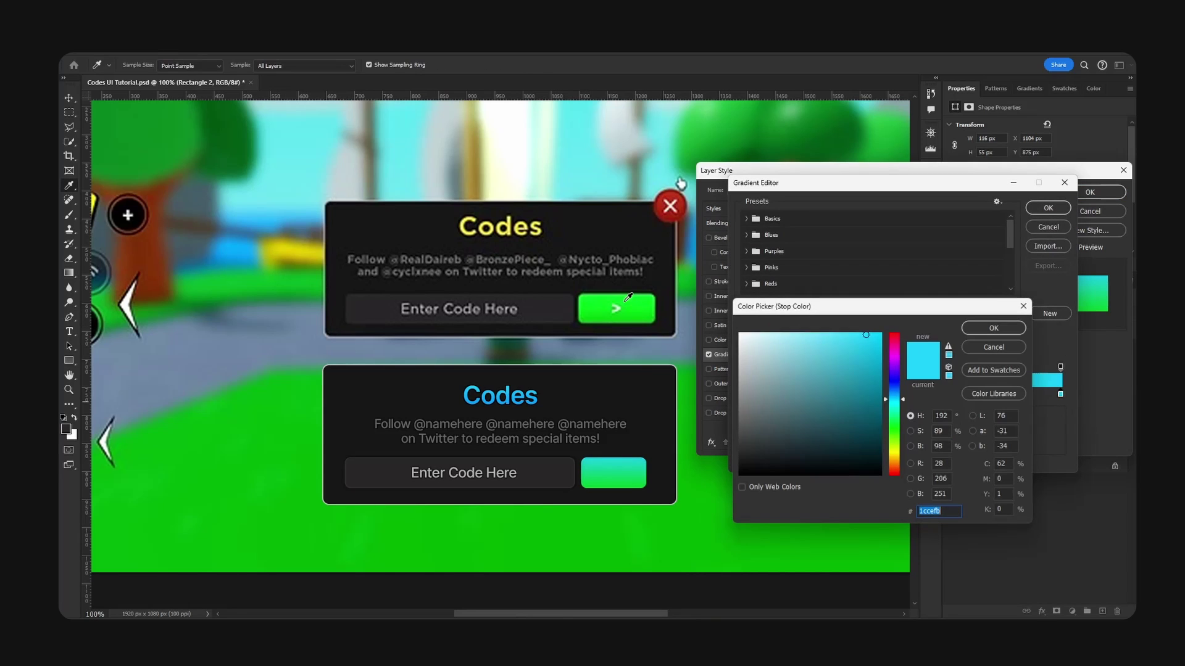
{"action": "left_click", "coordinate": [628, 299]}
{"action": "left_click", "coordinate": [994, 328]}
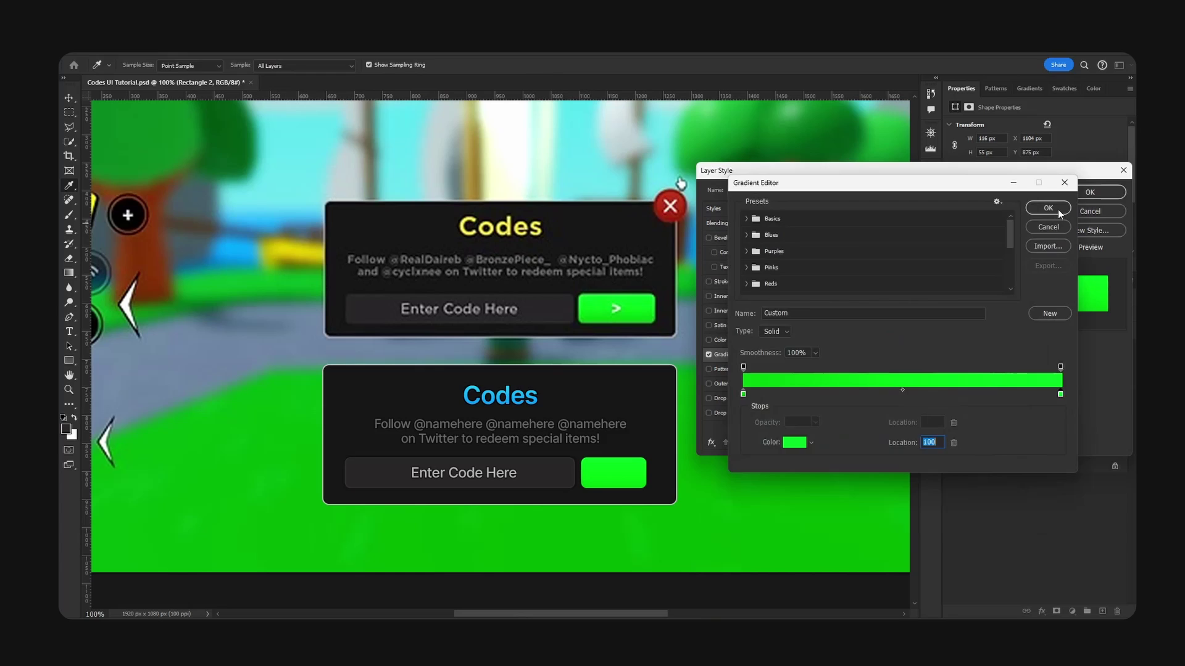
{"action": "left_click", "coordinate": [1047, 207]}
Add a 2 px outside stroke in near-black to the green submit button
{"action": "left_click", "coordinate": [731, 281]}
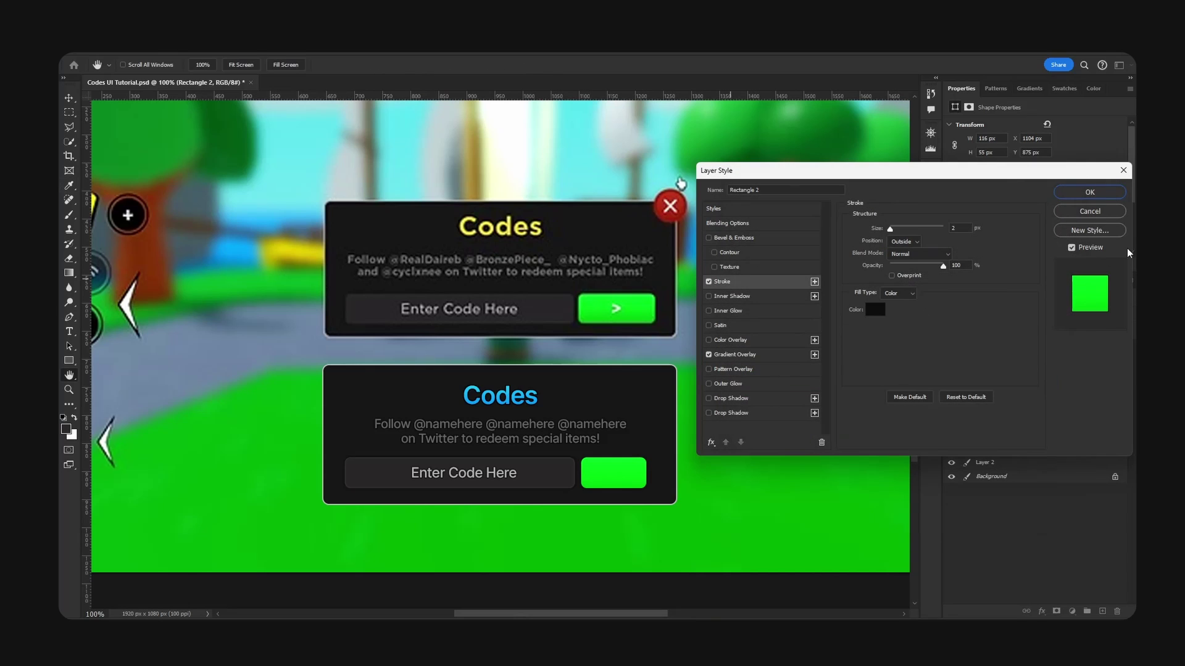
{"action": "left_click", "coordinate": [1104, 192]}
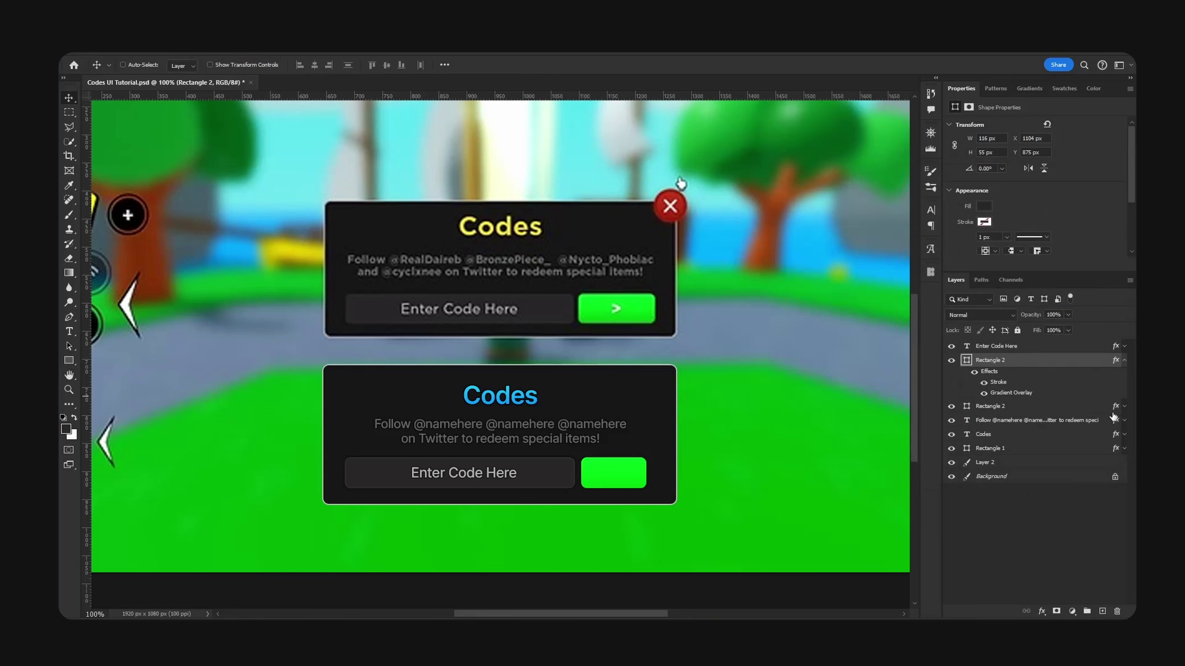
{"action": "left_click", "coordinate": [1124, 361]}
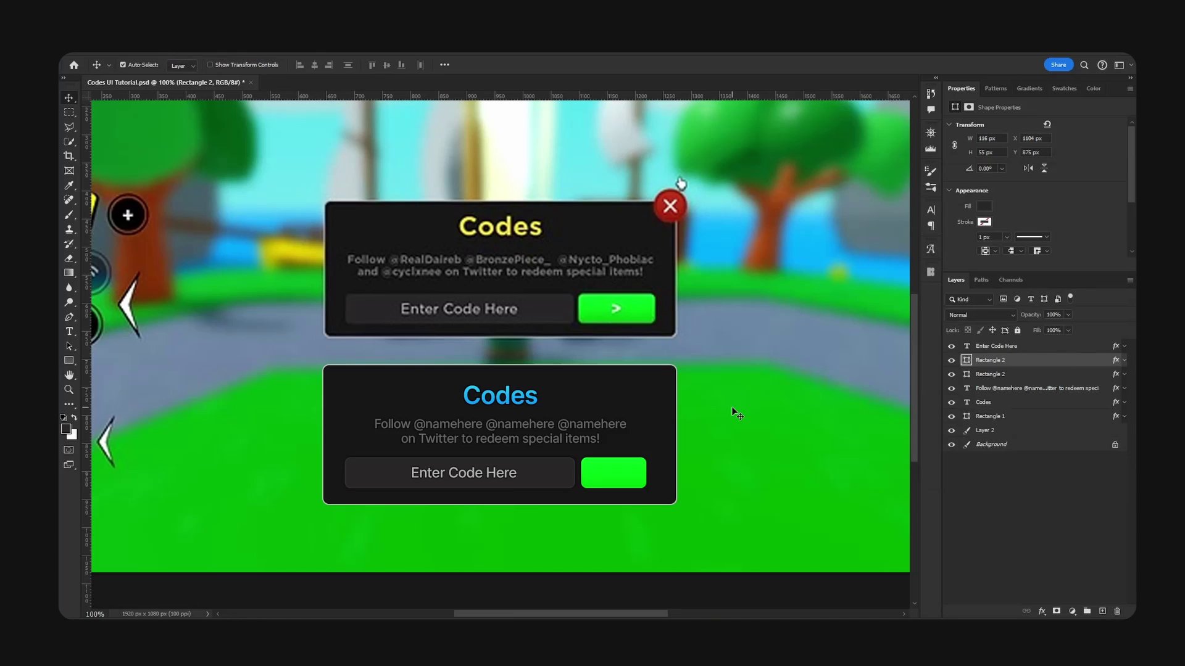
Duplicate the "Enter Code Here" text onto the green button and change the copy's wording to ">"
{"action": "left_click", "coordinate": [517, 474]}
{"action": "left_click_drag", "start_coordinate": [1001, 348], "coordinate": [1008, 357]}
{"action": "left_click_drag", "start_coordinate": [494, 445], "coordinate": [635, 443]}
{"action": "double_click", "coordinate": [615, 466]}
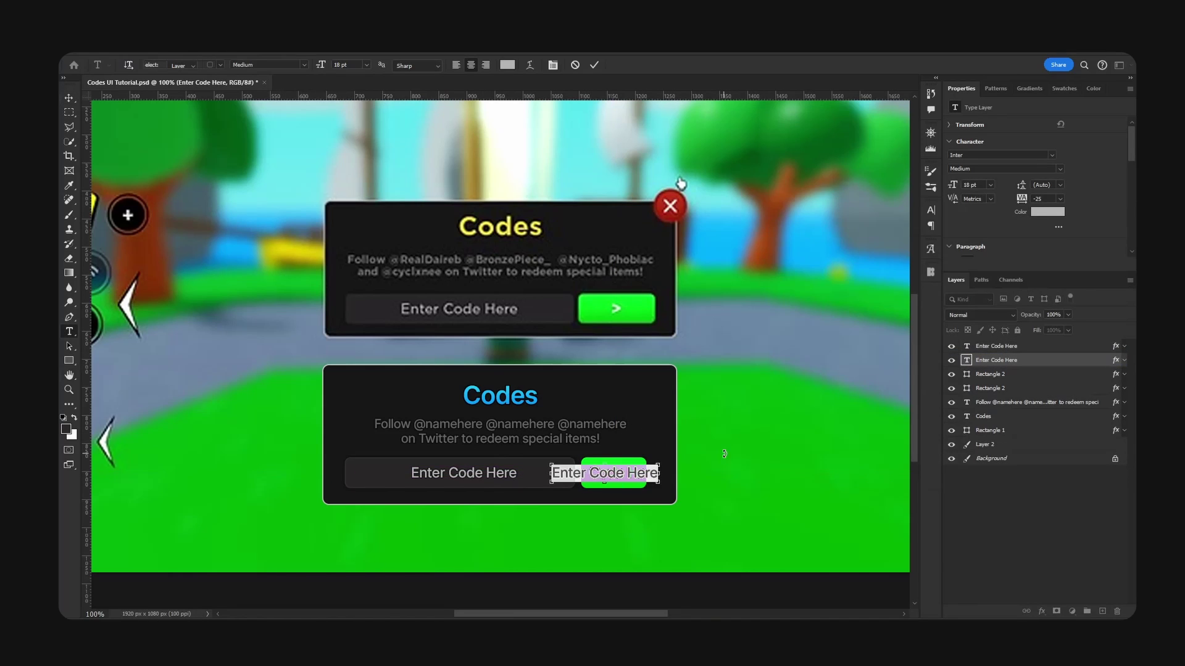
{"action": "type", "text": ">"}
Recolour the ">" text on the green button to near-white (f9f9f9)
{"action": "key", "text": "ctrl+a"}
{"action": "left_click", "coordinate": [507, 65]}
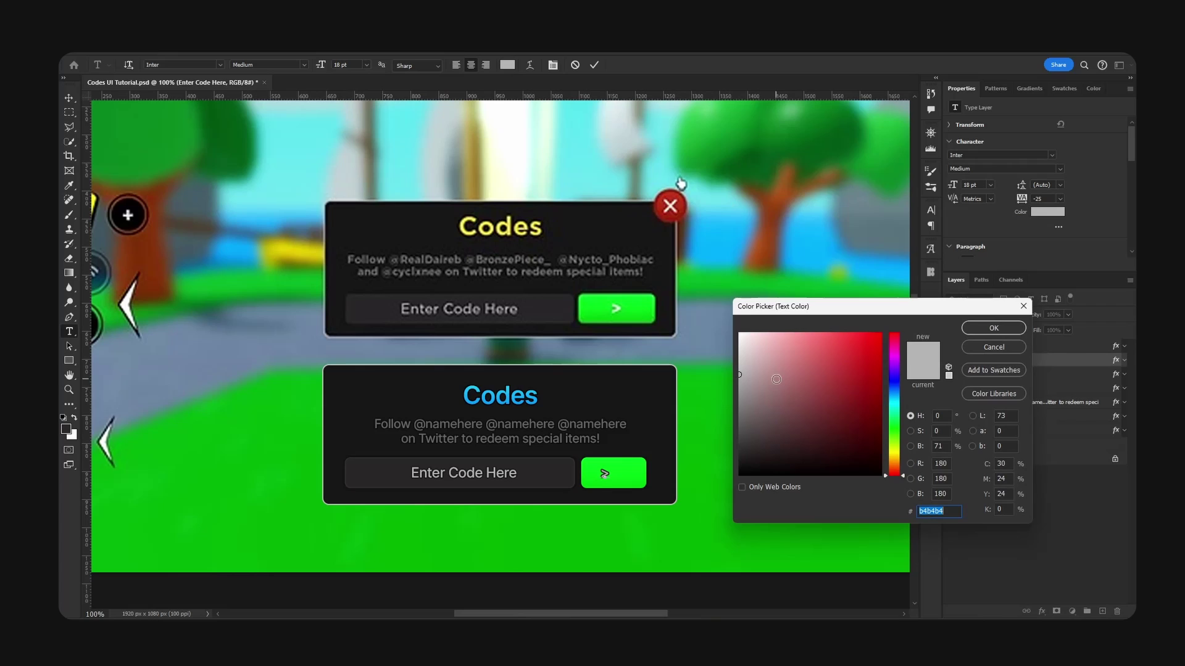
{"action": "type", "text": "fefefe"}
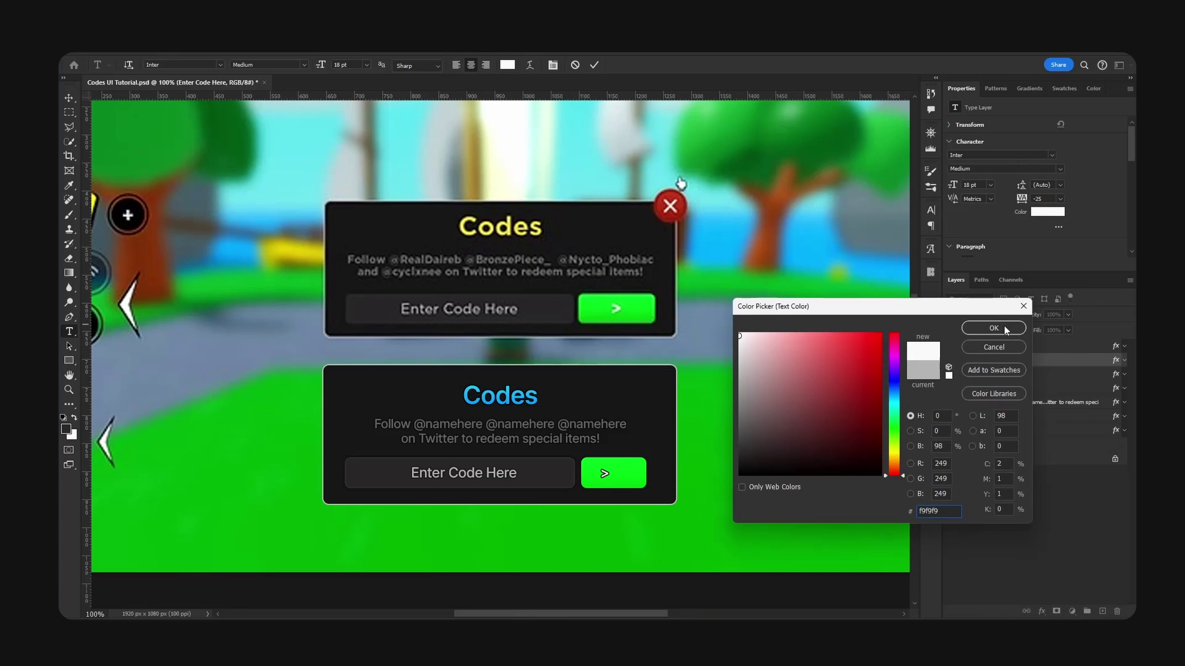
{"action": "left_click", "coordinate": [993, 329]}
{"action": "key", "text": "ctrl+Return"}
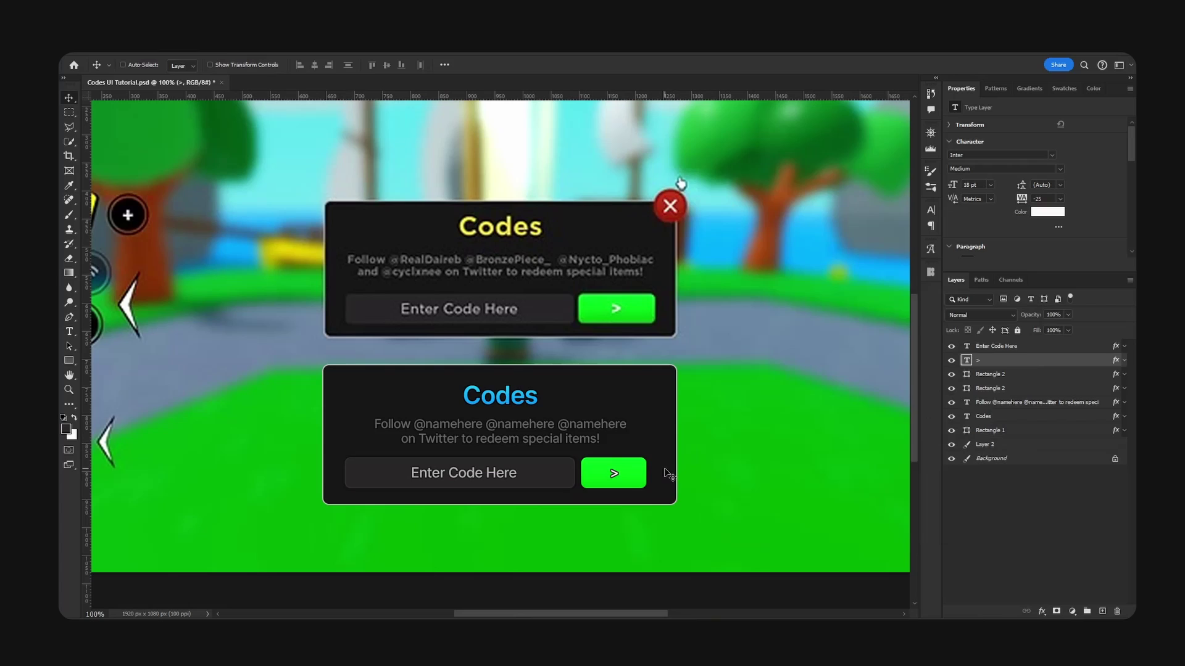
On a new layer above everything, draw a circle about 63 px across over the lower panel's top-right corner
{"action": "left_click", "coordinate": [1102, 611]}
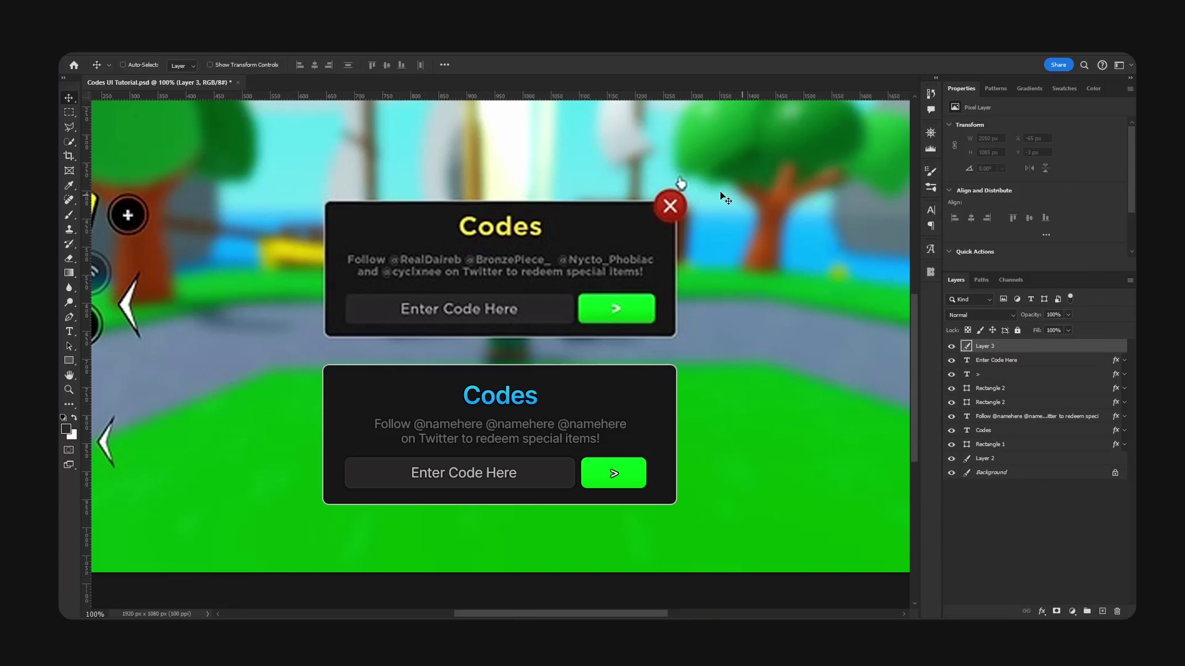
{"action": "left_click", "coordinate": [65, 364]}
{"action": "left_click", "coordinate": [129, 375]}
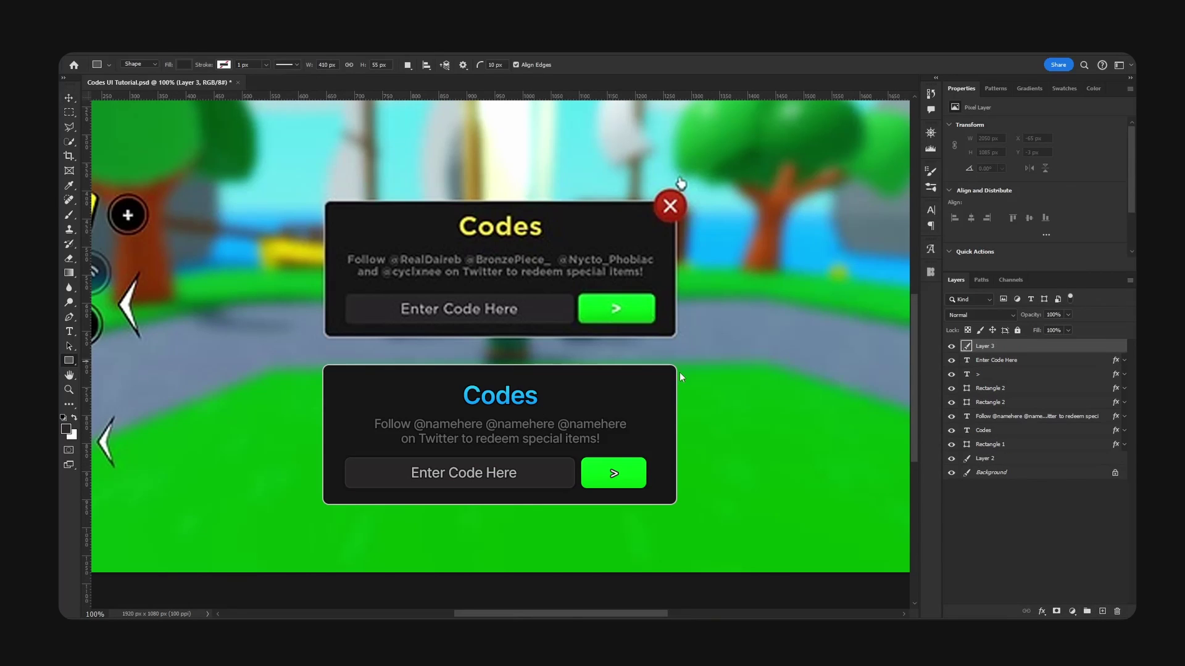
{"action": "key", "text": "shift+u"}
{"action": "left_click_drag", "start_coordinate": [670, 206], "coordinate": [688, 353]}
{"action": "key", "text": "v"}
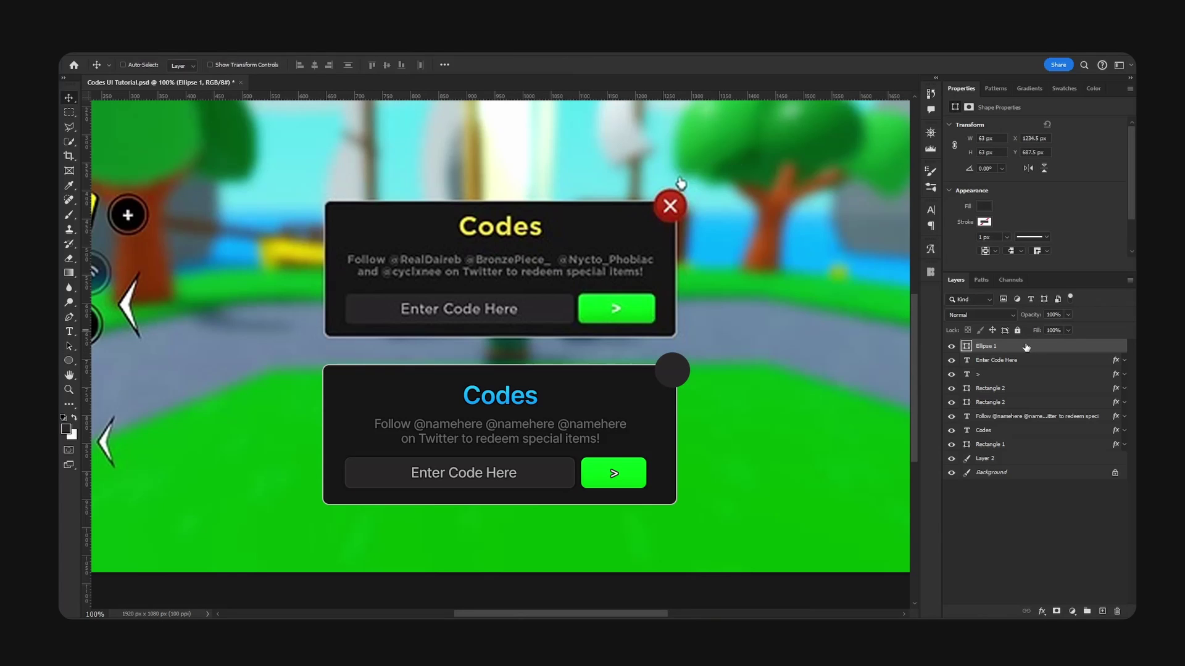
Add a gradient overlay to the circle in reds matching the reference close button
{"action": "right_click", "coordinate": [1025, 348]}
{"action": "left_click", "coordinate": [1033, 128]}
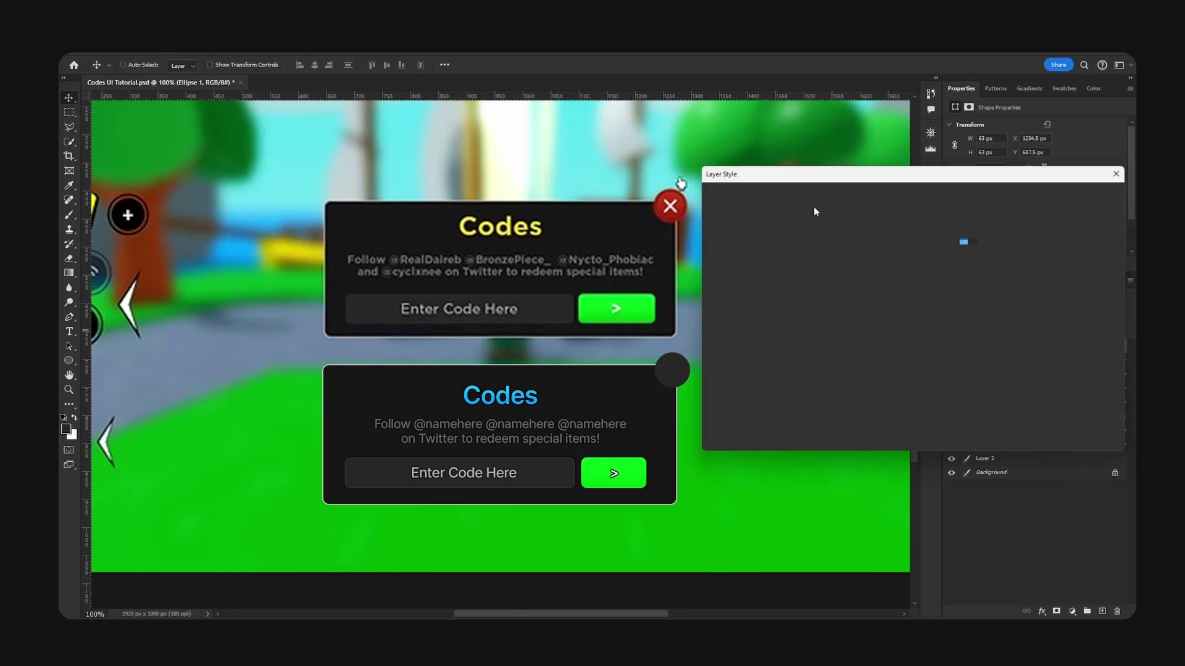
{"action": "left_click", "coordinate": [769, 339]}
{"action": "left_click", "coordinate": [950, 240]}
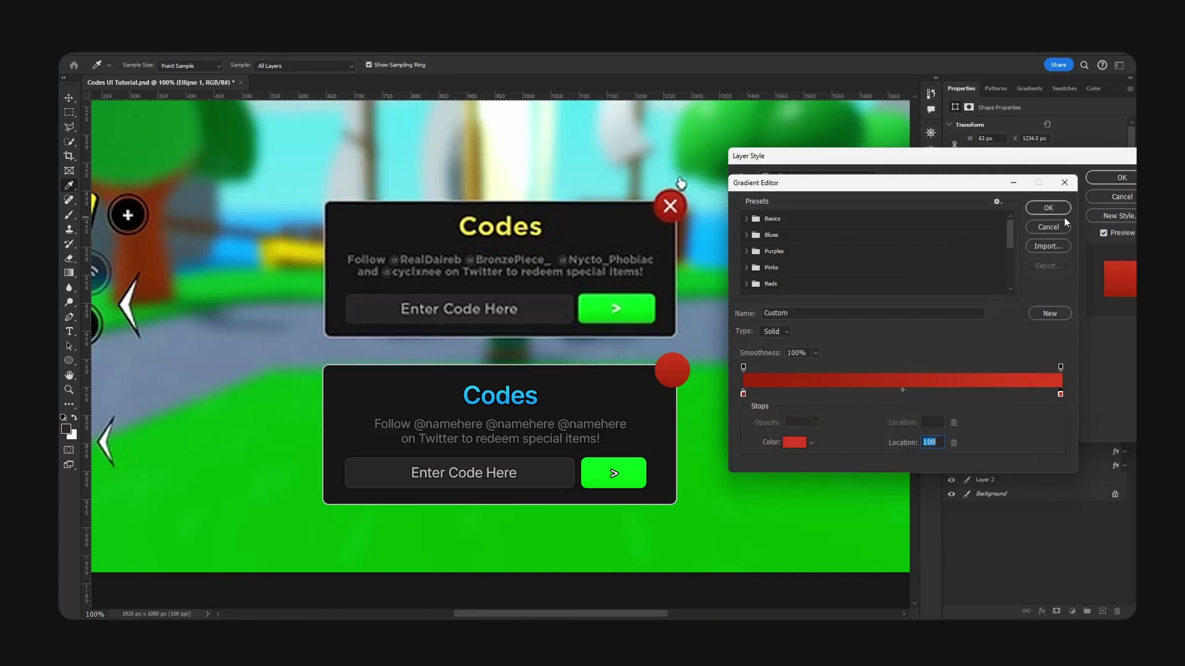
{"action": "left_click", "coordinate": [1047, 208]}
Add a 2 px near-black stroke to the red close-button circle
{"action": "left_click", "coordinate": [766, 268]}
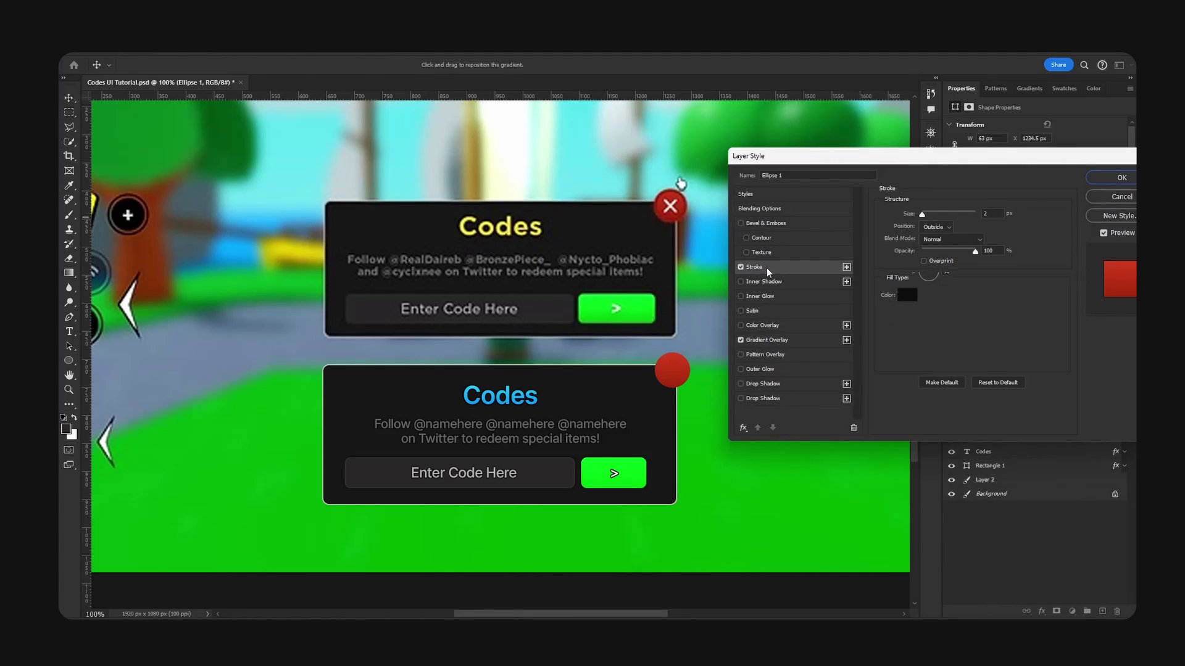
{"action": "left_click", "coordinate": [933, 228]}
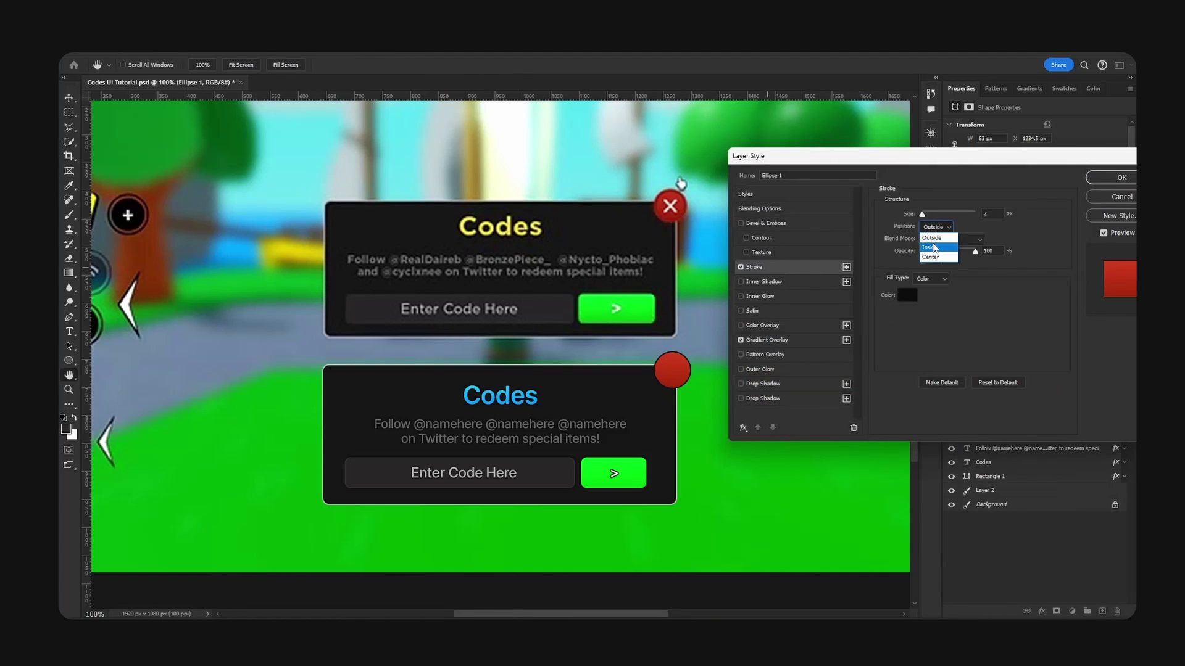
{"action": "left_click", "coordinate": [907, 295]}
{"action": "key", "text": "Return"}
{"action": "key", "text": "Return"}
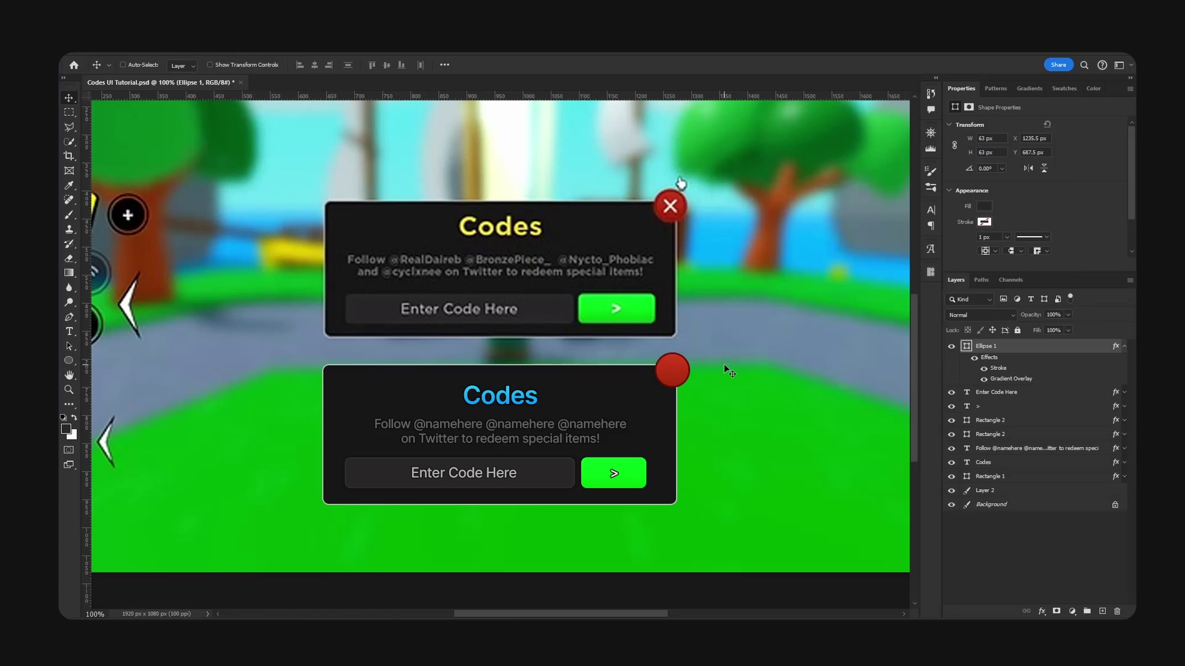
Duplicate the ">" text layer to the top of the layer stack and move the copy over the red close circle
{"action": "left_click", "coordinate": [1013, 407]}
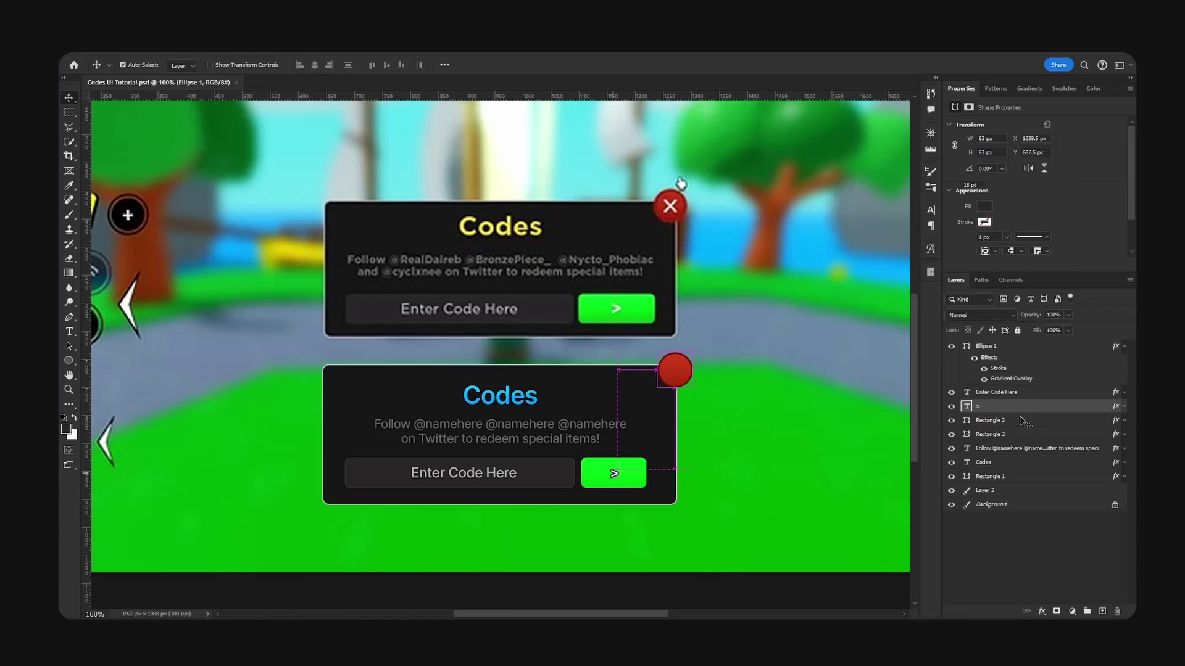
{"action": "left_click_drag", "start_coordinate": [1013, 407], "coordinate": [1027, 340]}
{"action": "left_click_drag", "start_coordinate": [665, 474], "coordinate": [738, 375]}
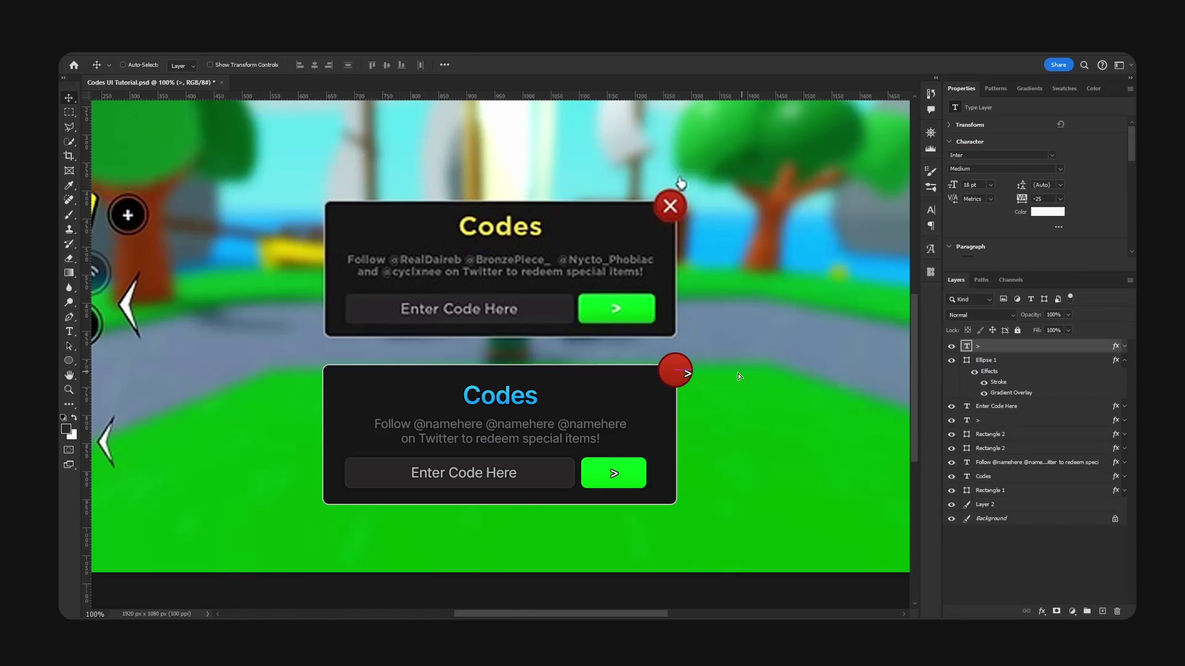
Change the copied text to "X" and centre it on the red close circle
{"action": "key", "text": "t"}
{"action": "left_click", "coordinate": [688, 372]}
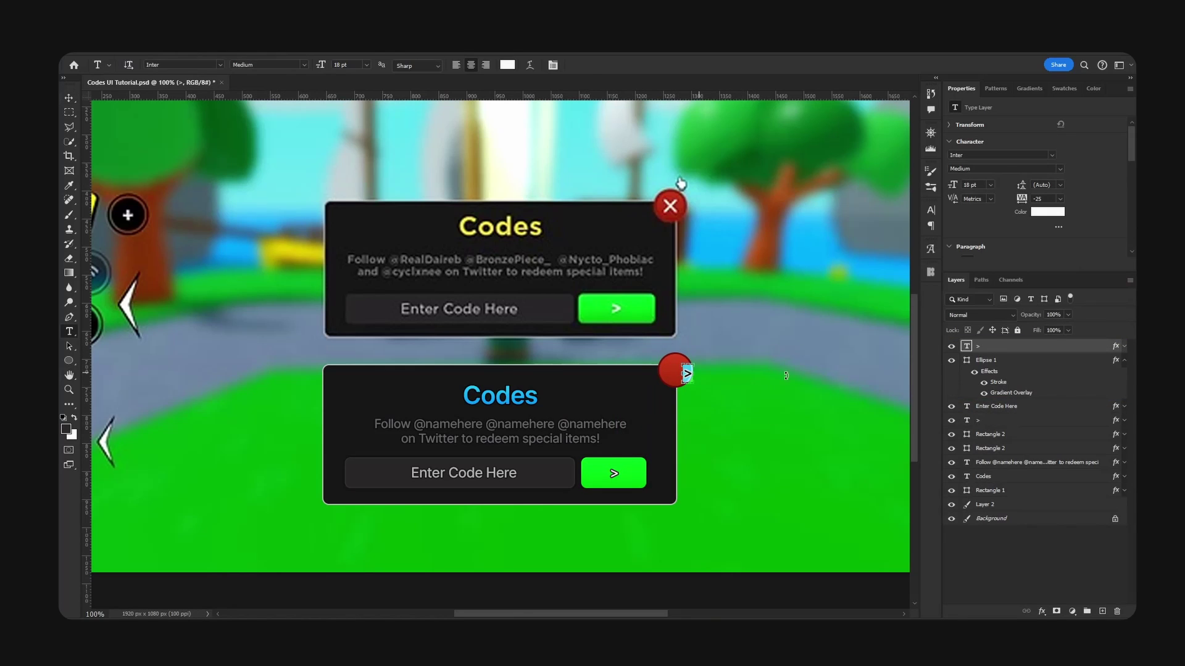
{"action": "left_click", "coordinate": [1017, 350]}
{"action": "key", "text": "v"}
{"action": "left_click_drag", "start_coordinate": [753, 399], "coordinate": [739, 397]}
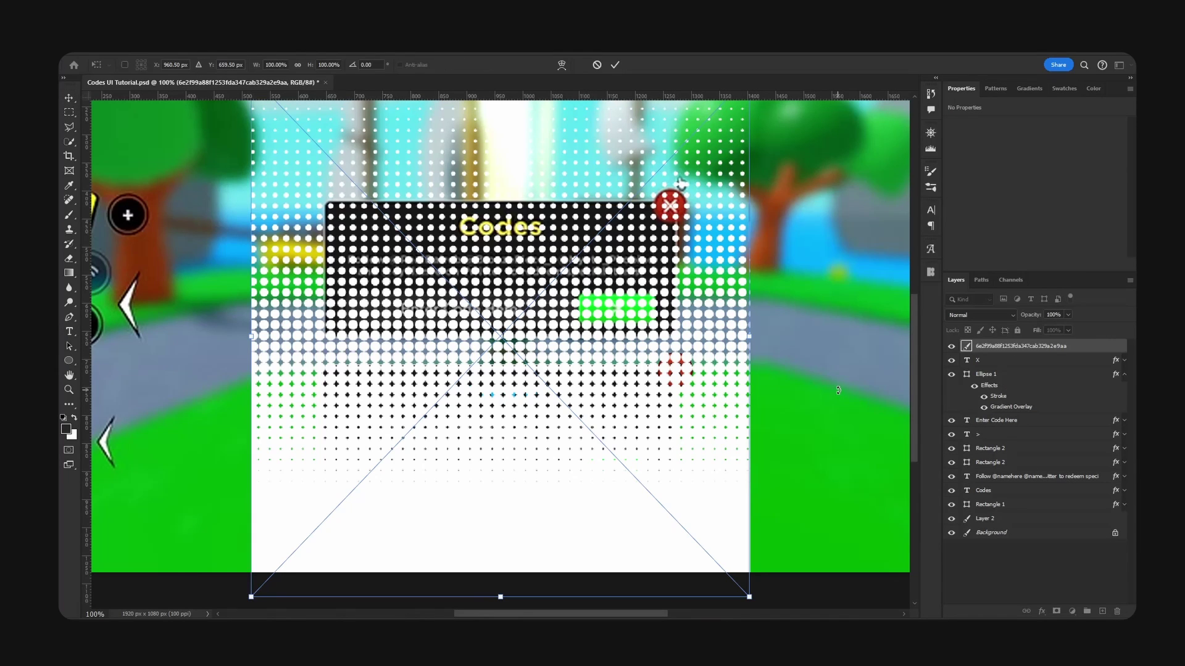
Place the halftone dot image, move its layer directly above the panel's base rectangle and clip it to that rectangle
{"action": "key", "text": "Return"}
{"action": "left_click", "coordinate": [1127, 376]}
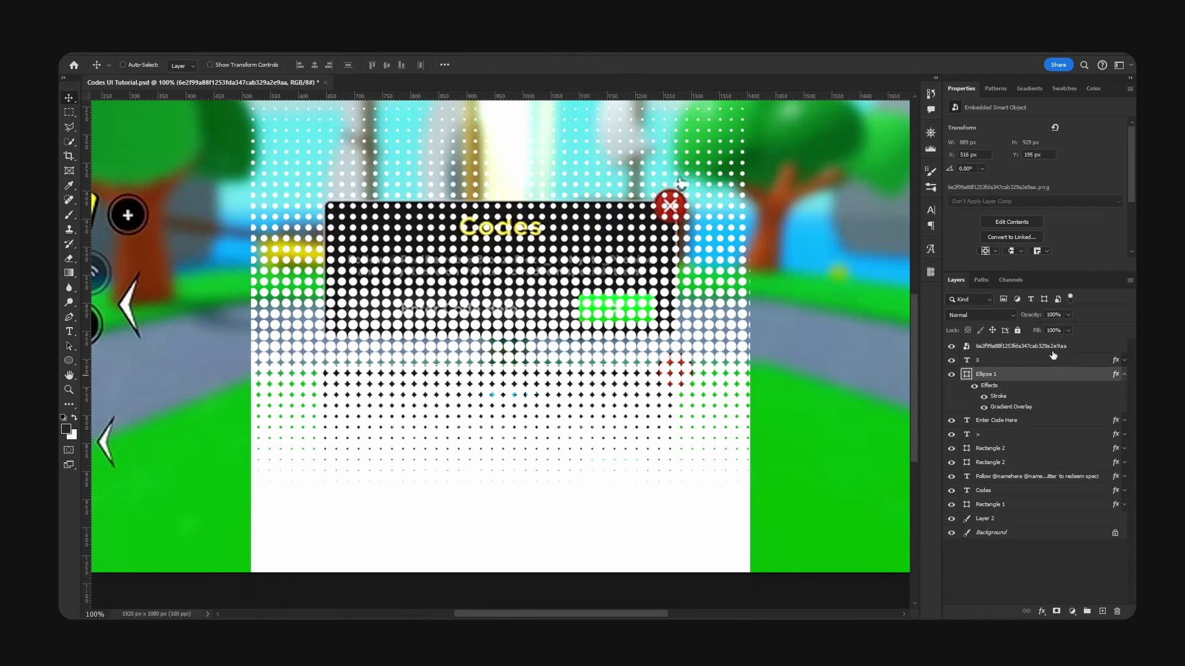
{"action": "left_click", "coordinate": [1125, 376]}
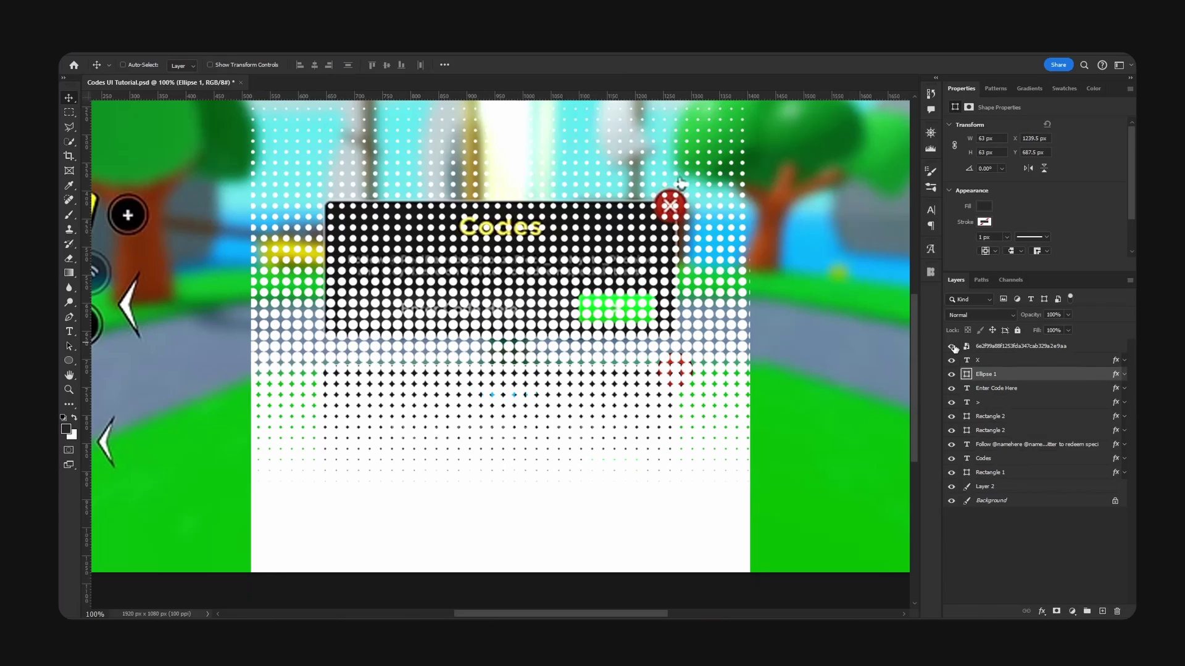
{"action": "left_click", "coordinate": [951, 346]}
{"action": "left_click", "coordinate": [951, 346]}
{"action": "left_click_drag", "start_coordinate": [1003, 346], "coordinate": [1017, 462]}
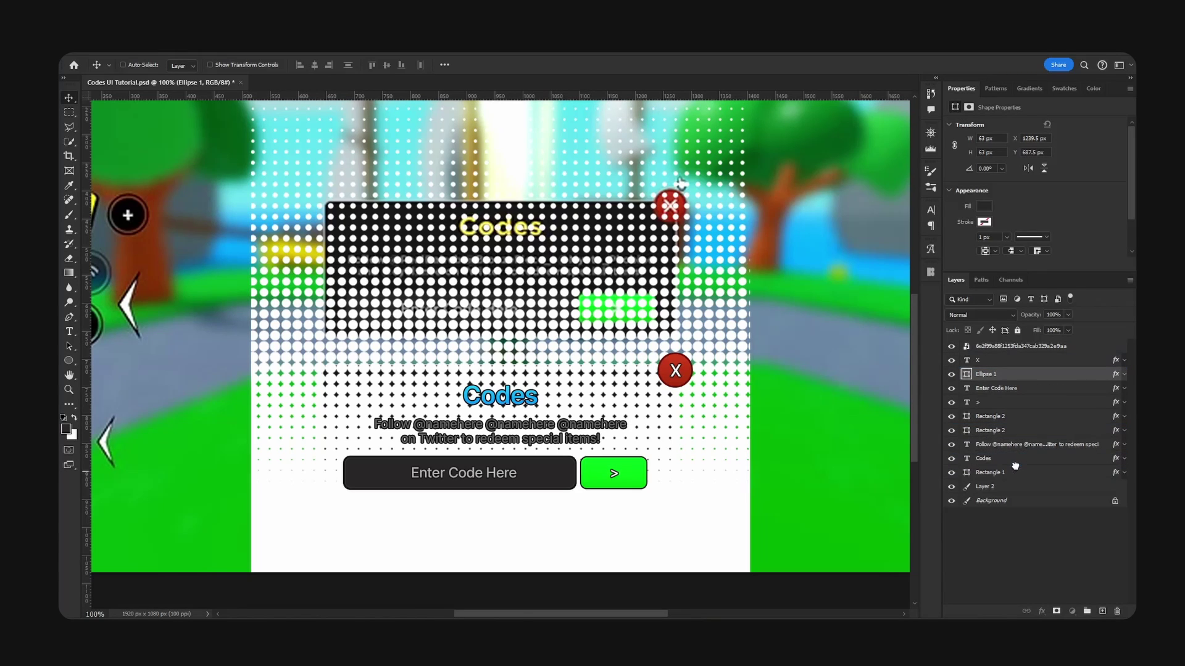
{"action": "key", "text": "ctrl+alt+g"}
Move the halftone down over the lower panel and scale it proportionally to about 72%, matching the panel's width
{"action": "mouse_move", "coordinate": [665, 333]}
{"action": "left_mouse_down"}
{"action": "mouse_move", "coordinate": [654, 500]}
{"action": "mouse_move", "coordinate": [680, 398]}
{"action": "mouse_move", "coordinate": [679, 510]}
{"action": "mouse_move", "coordinate": [701, 450]}
{"action": "mouse_move", "coordinate": [663, 328]}
{"action": "left_mouse_up"}
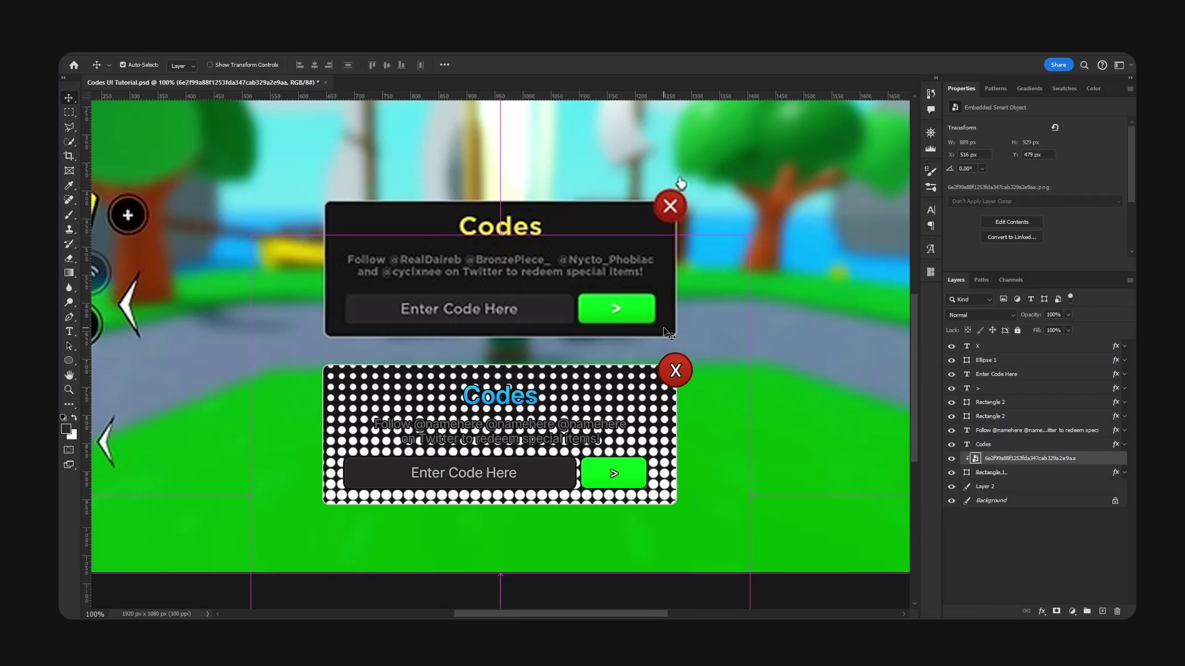
{"action": "key", "text": "ctrl+minus"}
{"action": "key", "text": "ctrl+t"}
{"action": "left_click_drag", "start_coordinate": [671, 382], "coordinate": [623, 394]}
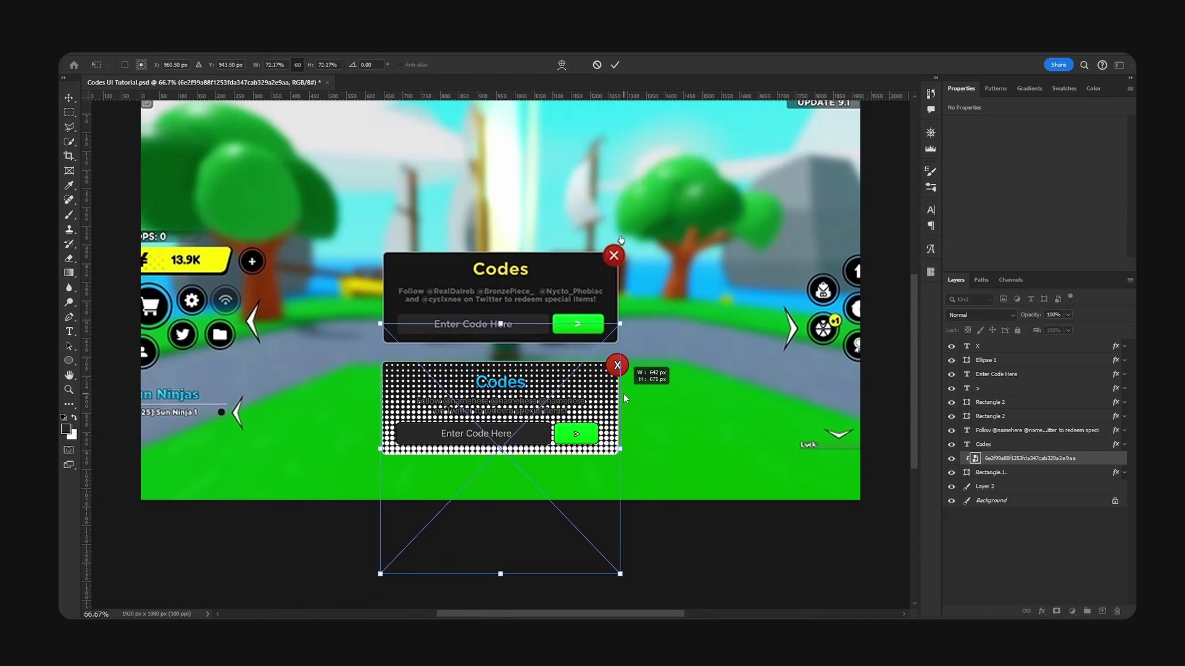
{"action": "key", "text": "Return"}
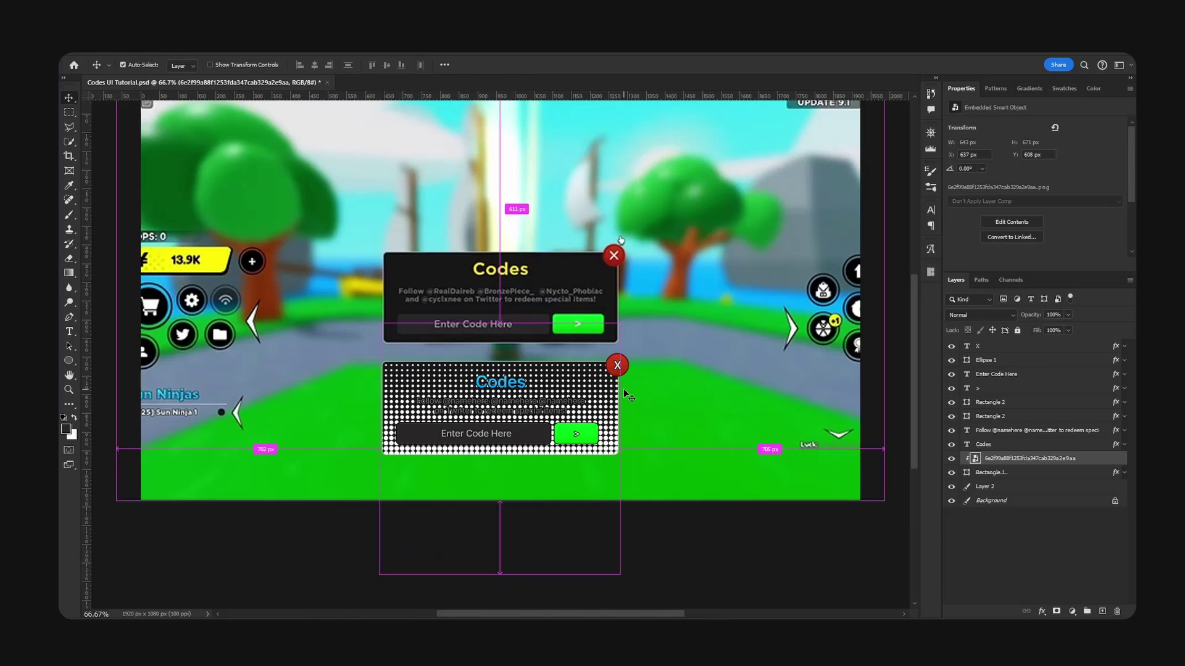
Invert the halftone to black dots and move it down so its fade spans the lower panel
{"action": "key", "text": "ctrl+plus"}
{"action": "key", "text": "ctrl+i"}
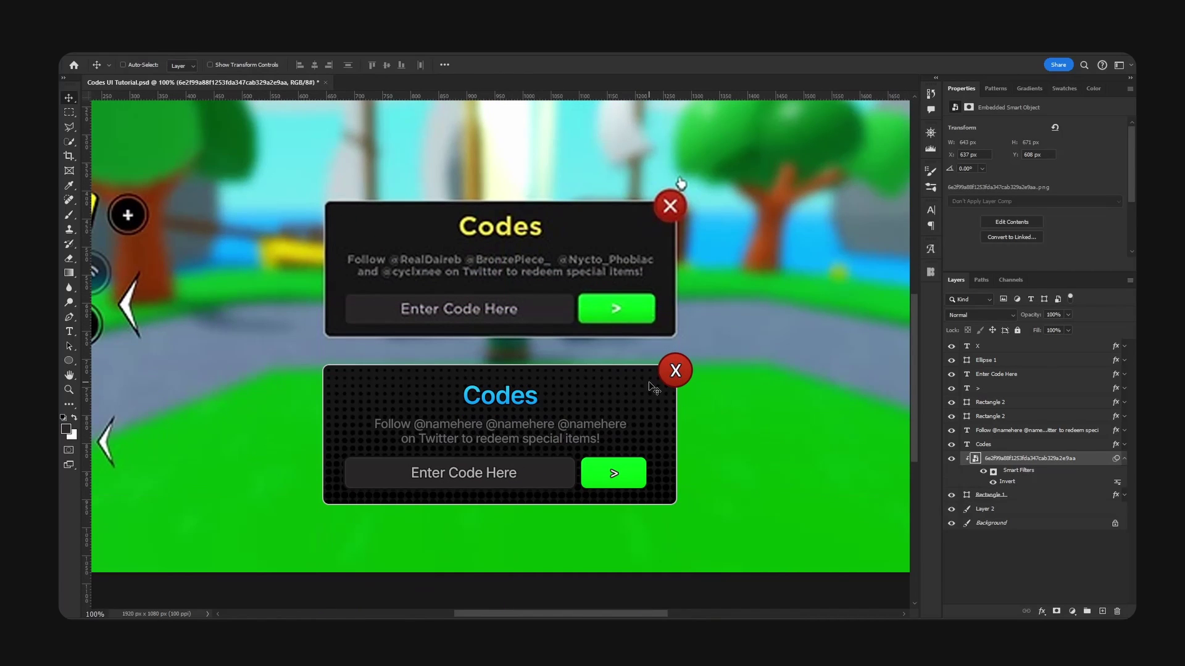
{"action": "left_click_drag", "start_coordinate": [657, 338], "coordinate": [657, 339]}
{"action": "left_click_drag", "start_coordinate": [657, 338], "coordinate": [657, 384]}
{"action": "left_click", "coordinate": [1124, 459]}
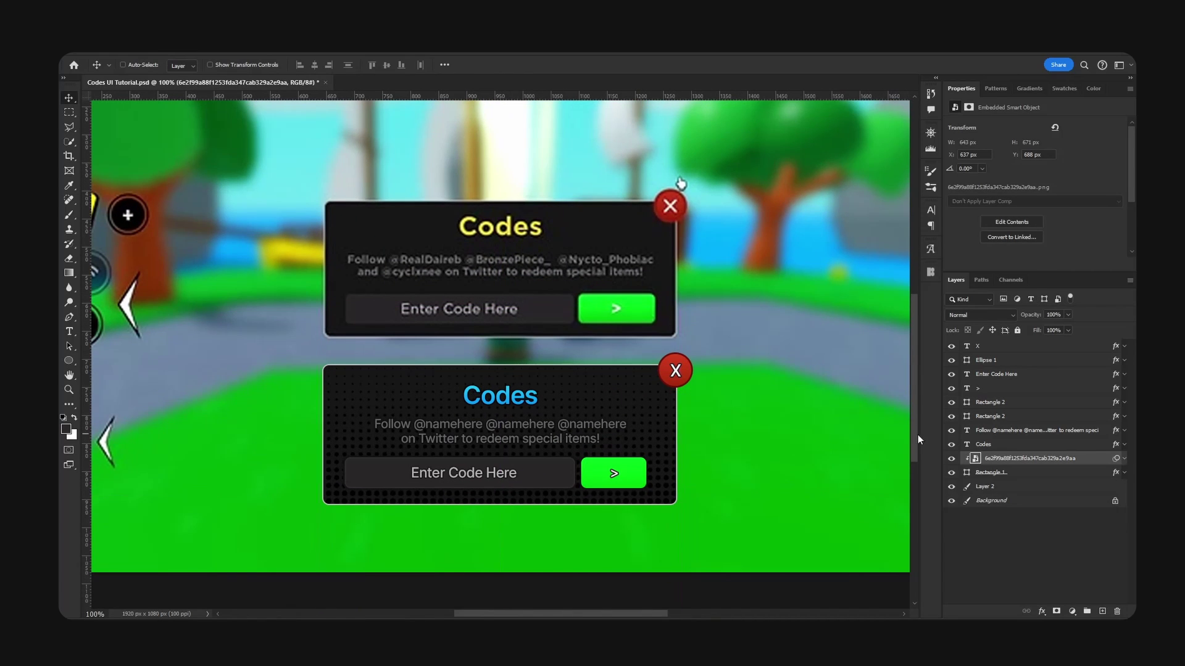
Rasterize the halftone layer and softly erase the dots along the panel's lower part with an enlarged eraser
{"action": "right_click", "coordinate": [1013, 459]}
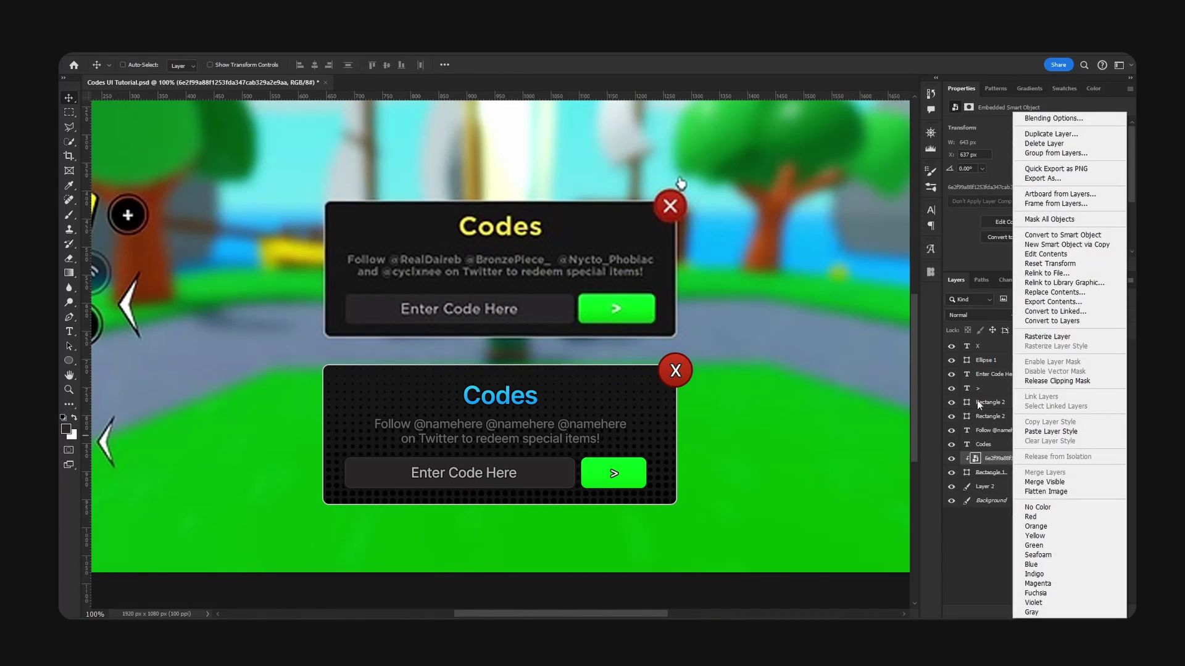
{"action": "left_click", "coordinate": [1047, 336]}
{"action": "key", "text": "e"}
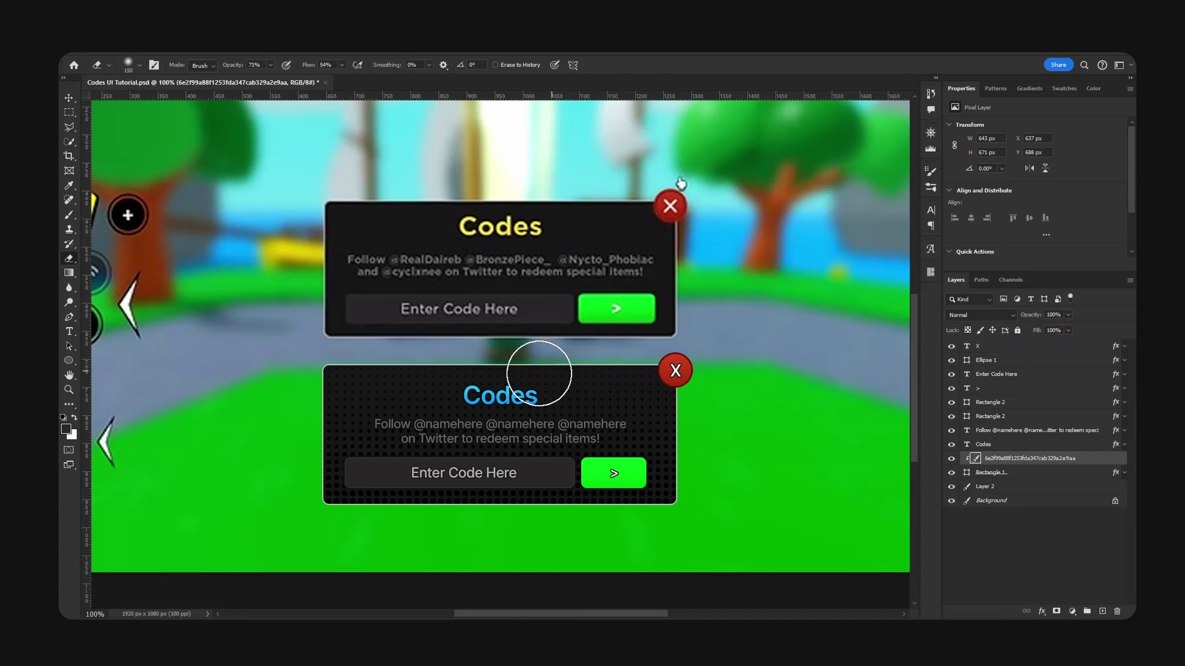
{"action": "left_click_drag", "start_coordinate": [614, 509], "coordinate": [343, 516]}
{"action": "key", "text": "ctrl+z"}
{"action": "key", "text": "bracketright"}
{"action": "key", "text": "bracketright"}
{"action": "key", "text": "bracketright"}
{"action": "mouse_move", "coordinate": [605, 494]}
{"action": "left_mouse_down"}
{"action": "mouse_move", "coordinate": [663, 508]}
{"action": "mouse_move", "coordinate": [655, 519]}
{"action": "left_mouse_up"}
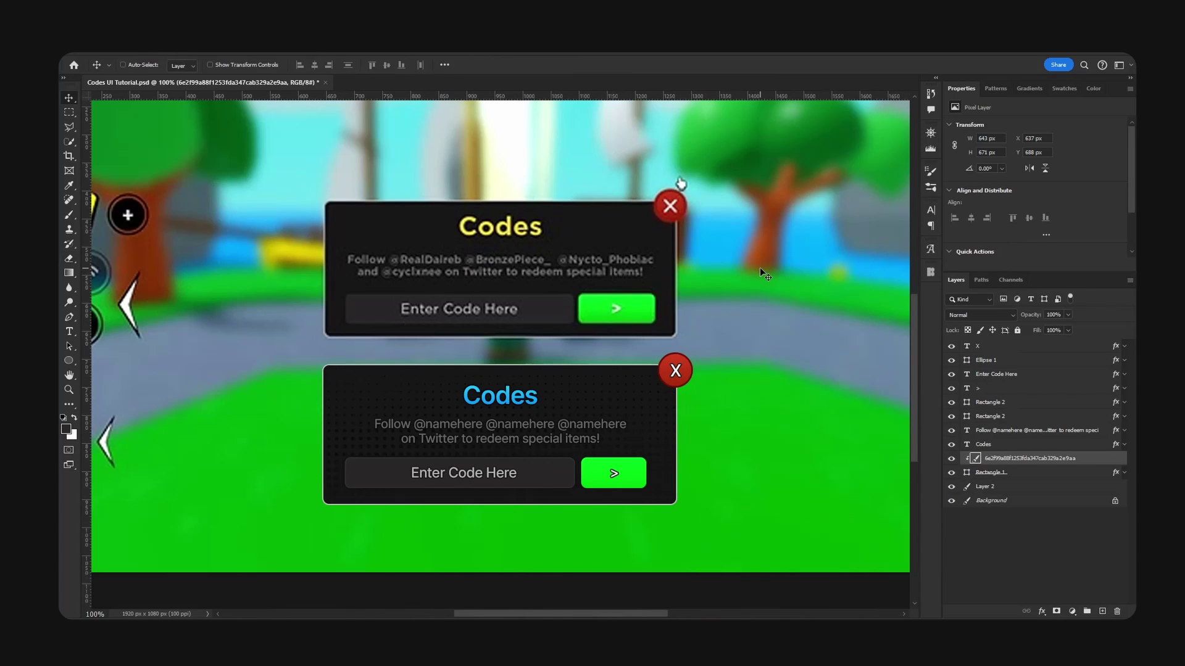
{"action": "key", "text": "v"}
{"action": "key", "text": "ctrl+minus"}
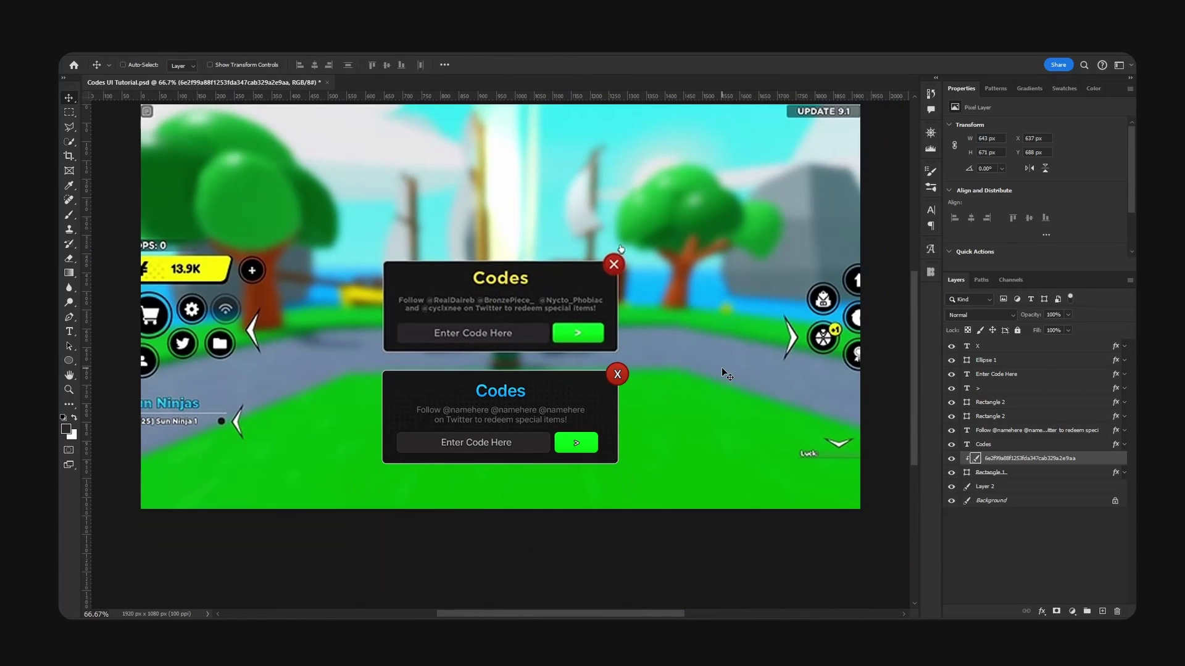
{"action": "key", "text": "ctrl+plus"}
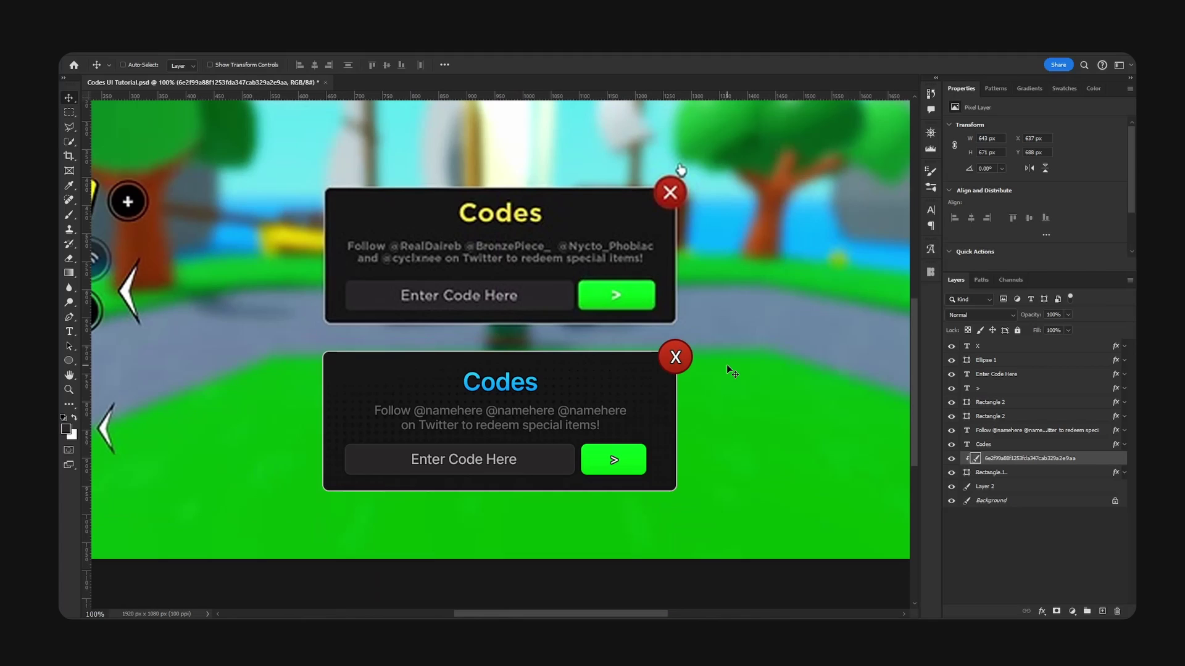
On a new layer clipped to the panel, paint a soft glow at the top in the title's blue with a 600 px brush
{"action": "left_click", "coordinate": [1102, 611]}
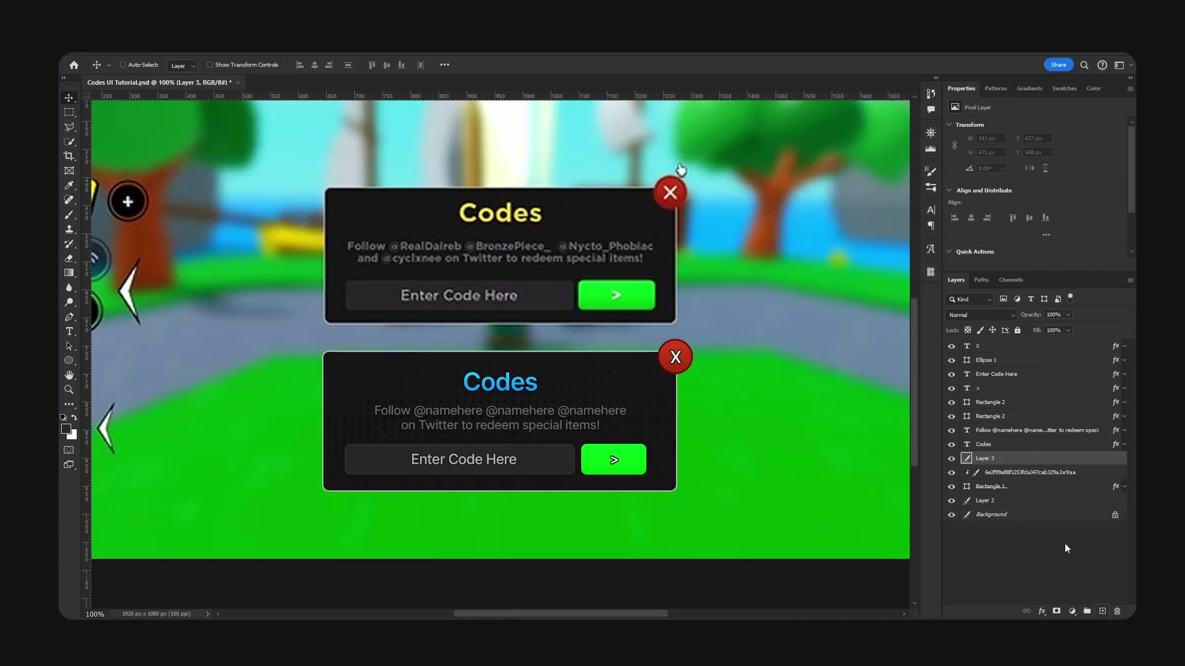
{"action": "left_click", "coordinate": [1002, 463], "text": "alt"}
{"action": "key", "text": "b"}
{"action": "left_click", "coordinate": [503, 378], "text": "alt"}
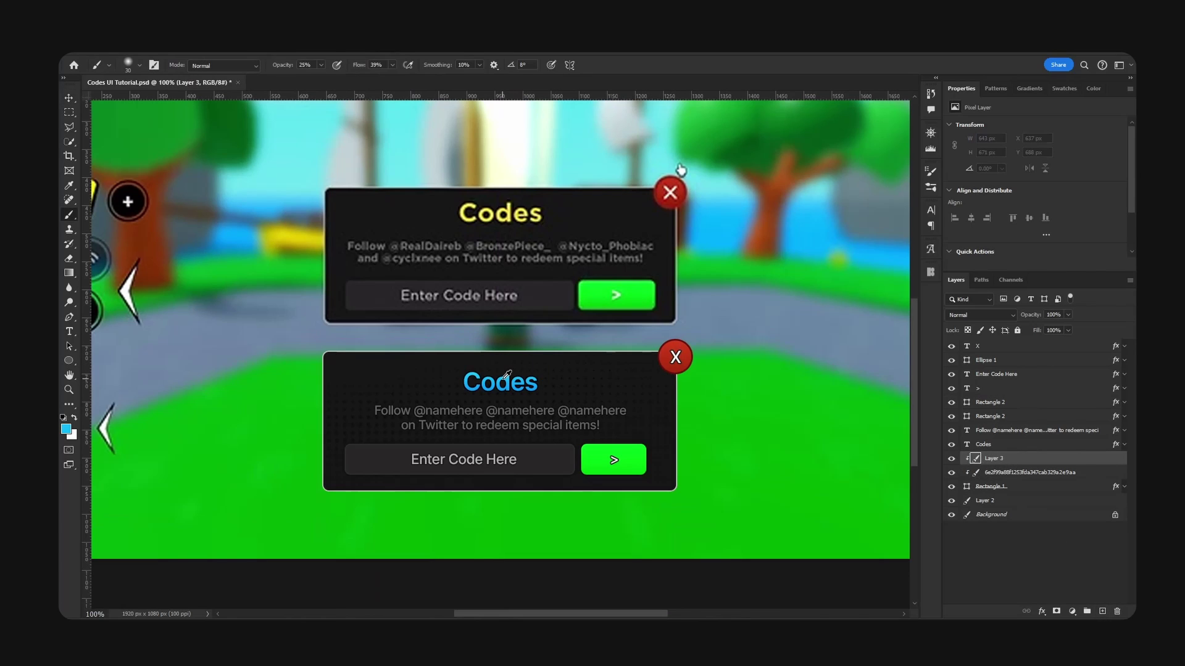
{"action": "key", "text": "bracketright"}
{"action": "key", "text": "bracketright"}
{"action": "key", "text": "bracketright"}
{"action": "key", "text": "bracketright"}
{"action": "key", "text": "bracketright"}
{"action": "key", "text": "bracketright"}
{"action": "key", "text": "bracketright"}
{"action": "key", "text": "bracketright"}
{"action": "key", "text": "bracketright"}
{"action": "key", "text": "bracketright"}
{"action": "key", "text": "bracketright"}
{"action": "key", "text": "bracketright"}
{"action": "key", "text": "bracketright"}
{"action": "key", "text": "bracketright"}
{"action": "key", "text": "bracketright"}
{"action": "key", "text": "bracketright"}
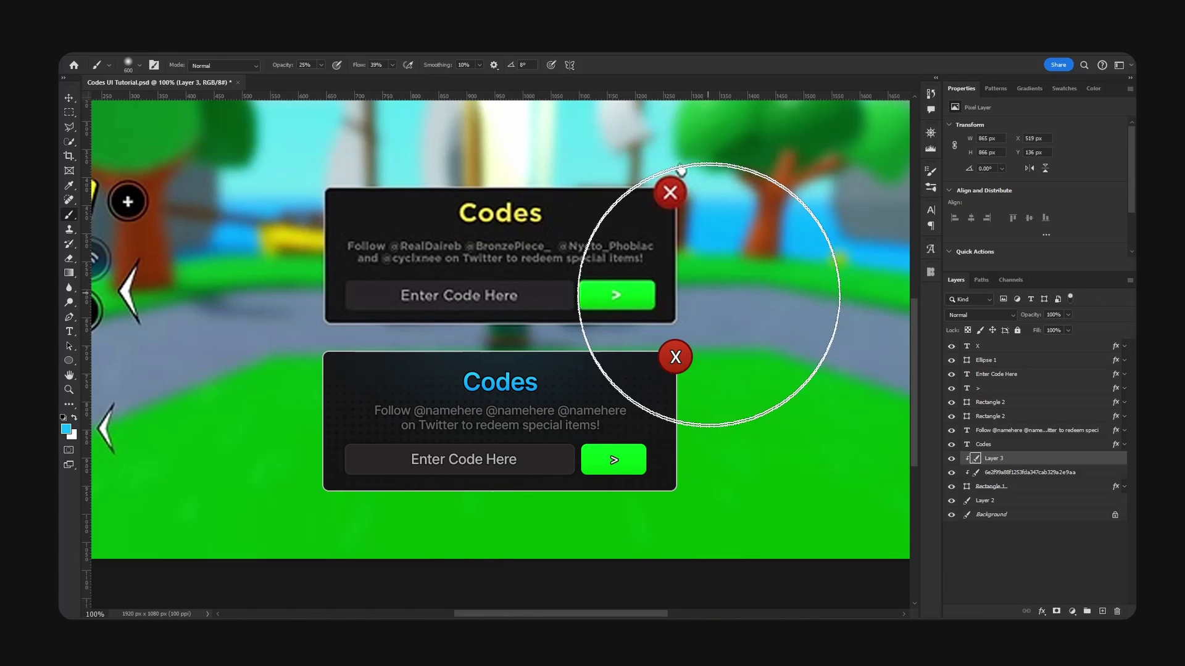
On another new layer clipped to the panel, paint a soft glow behind the submit button in its green with a 250 px brush
{"action": "left_click", "coordinate": [1102, 611]}
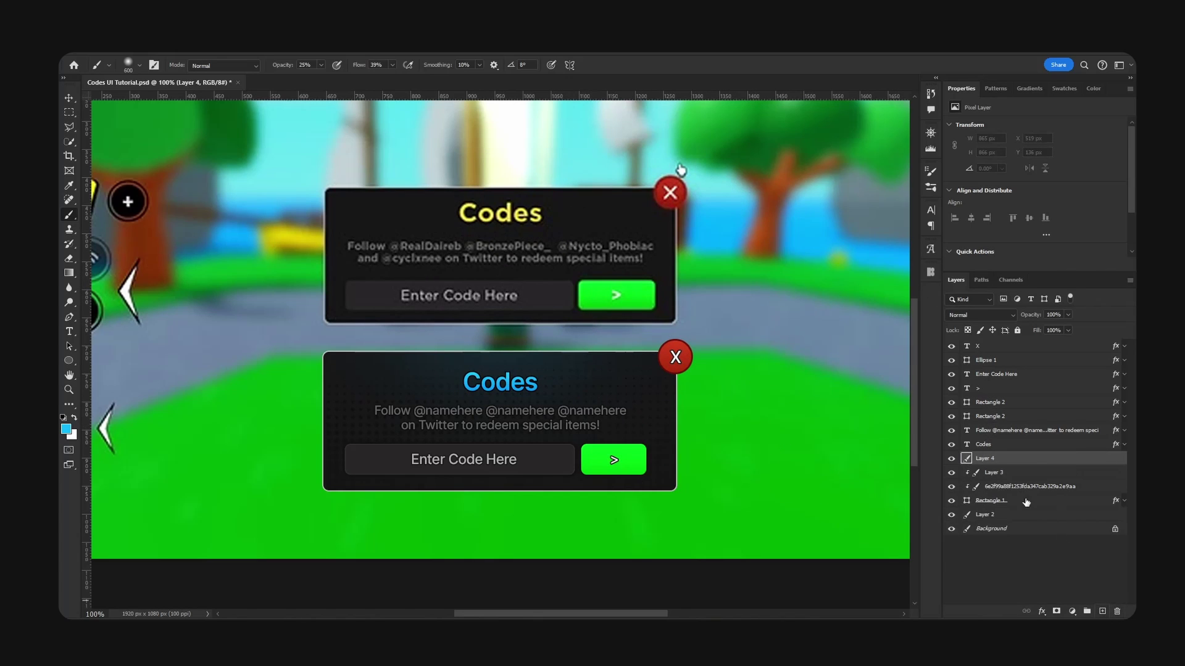
{"action": "left_click", "coordinate": [1010, 461], "text": "alt"}
{"action": "key", "text": "bracketleft"}
{"action": "left_click", "coordinate": [629, 458], "text": "alt"}
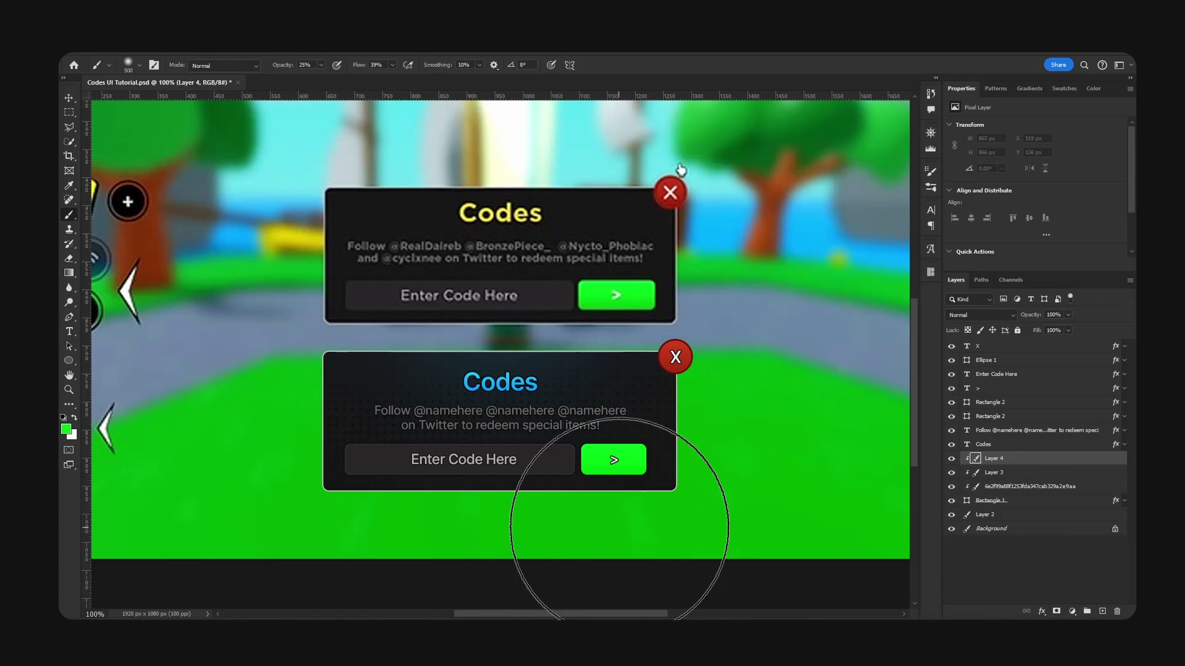
{"action": "key", "text": "bracketleft"}
{"action": "key", "text": "bracketleft"}
{"action": "key", "text": "bracketleft"}
{"action": "key", "text": "bracketleft"}
{"action": "key", "text": "bracketleft"}
{"action": "key", "text": "bracketleft"}
{"action": "key", "text": "bracketright"}
{"action": "key", "text": "bracketright"}
{"action": "left_click", "coordinate": [614, 492]}
{"action": "key", "text": "bracketright"}
{"action": "left_click", "coordinate": [614, 483]}
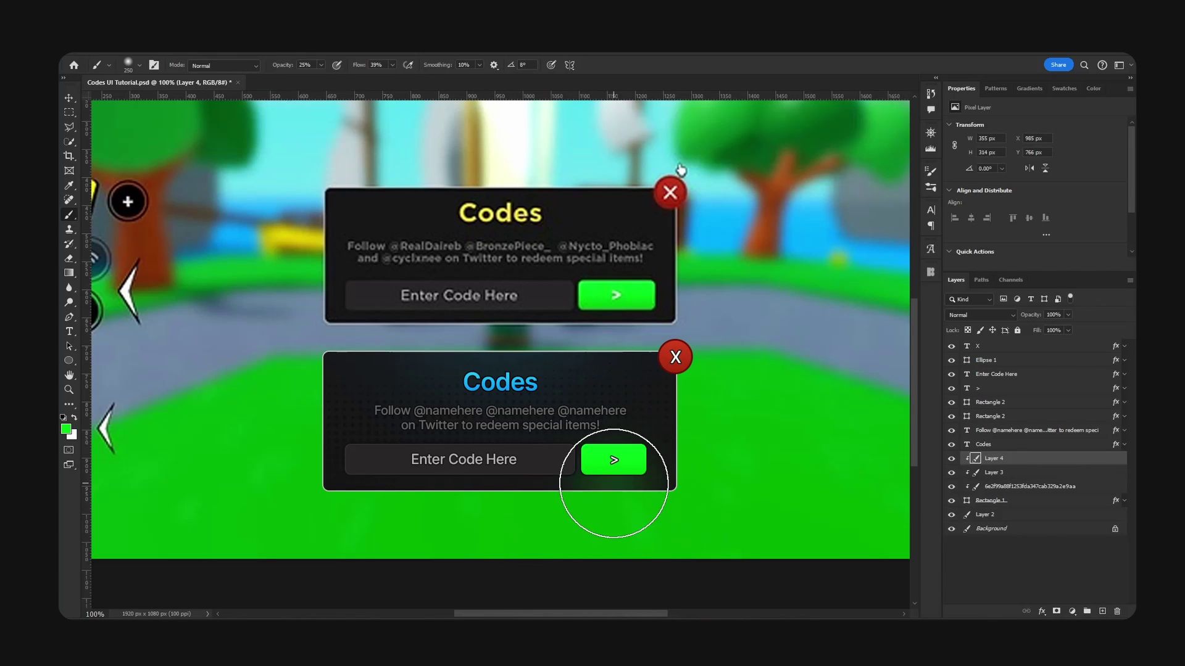